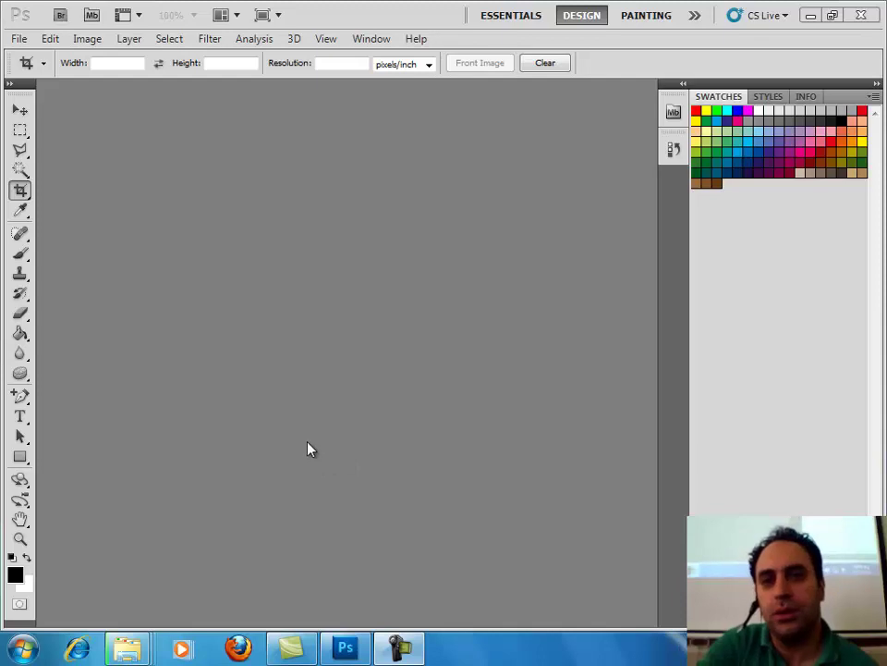
Step: Start a new document sized 8.6 × 4.8 cm
click(19, 39)
click(28, 59)
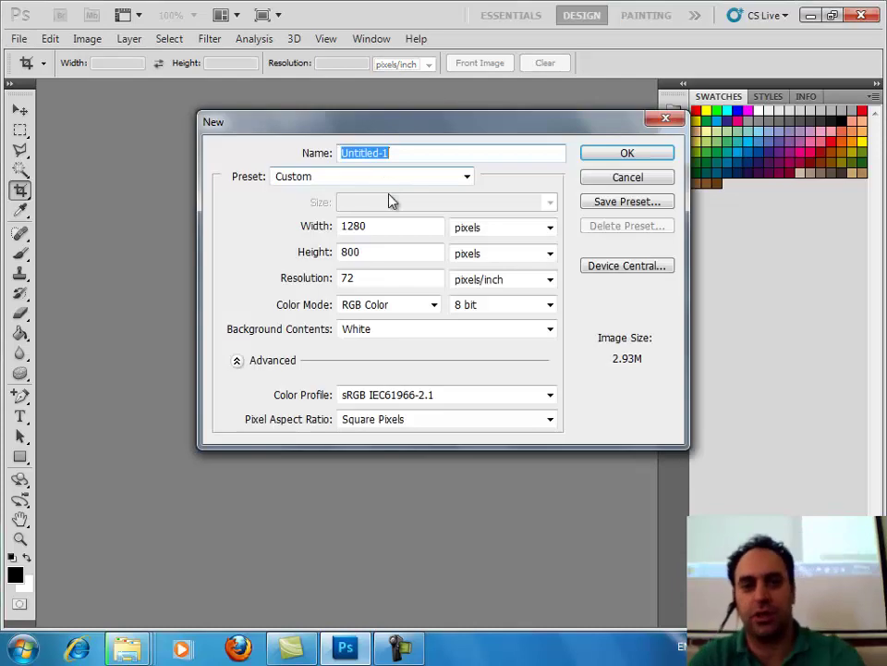
click(495, 228)
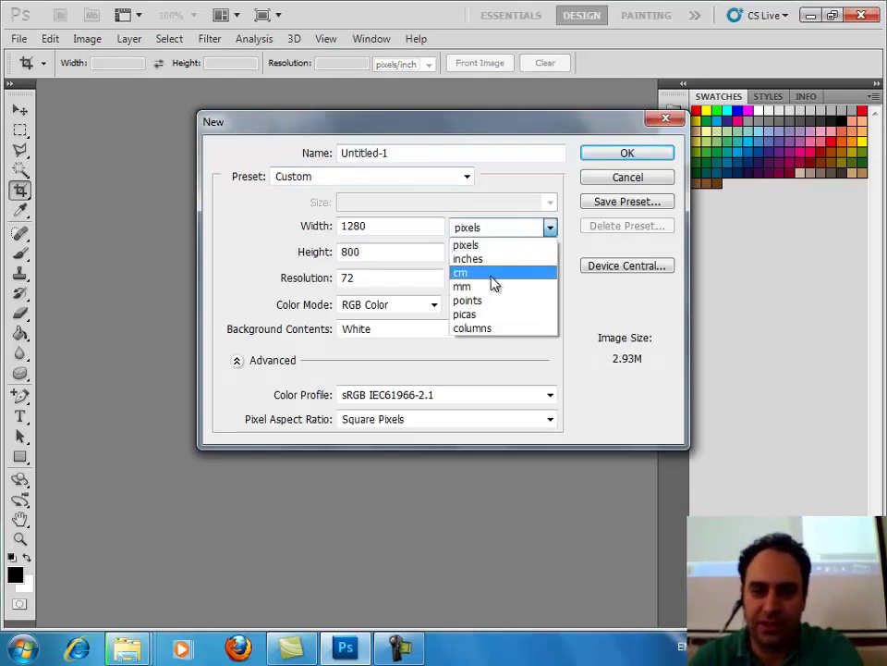
click(493, 274)
double_click(404, 232)
text(8)
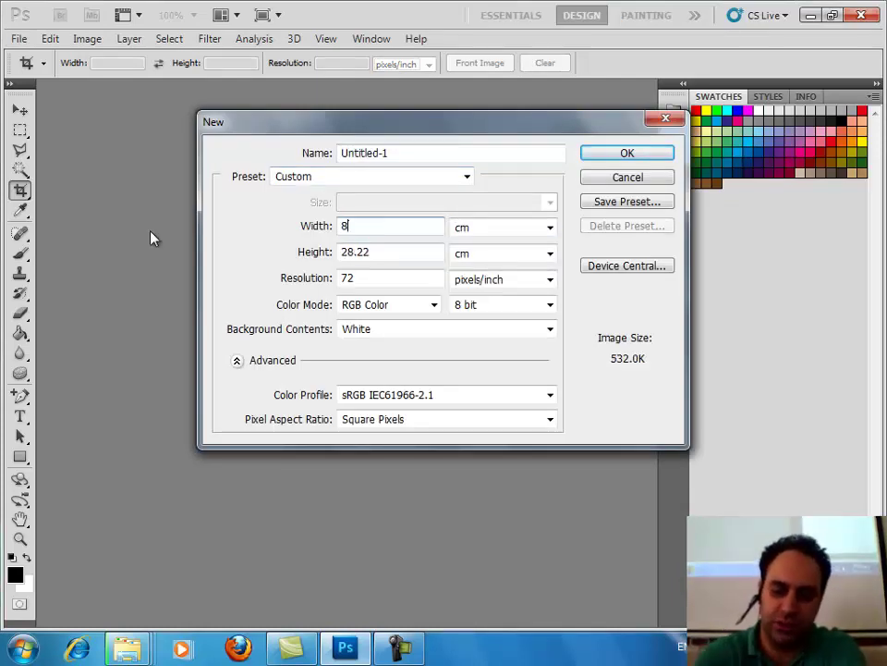
text(.6)
drag(373, 251, 307, 251)
text(4.)
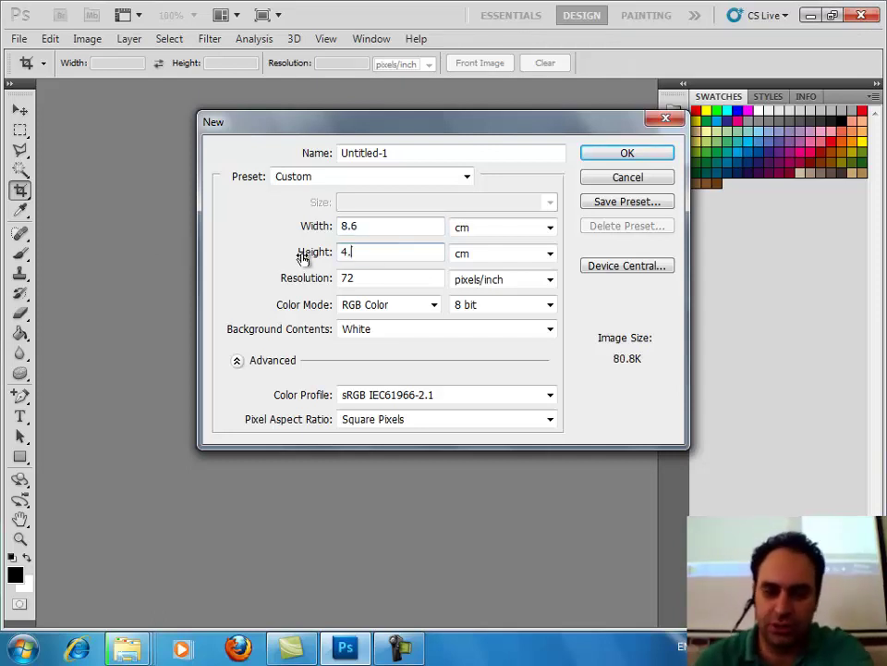
text(8)
Step: Give the new document 300 pixels/inch resolution and CMYK Color mode, and create it
click(469, 279)
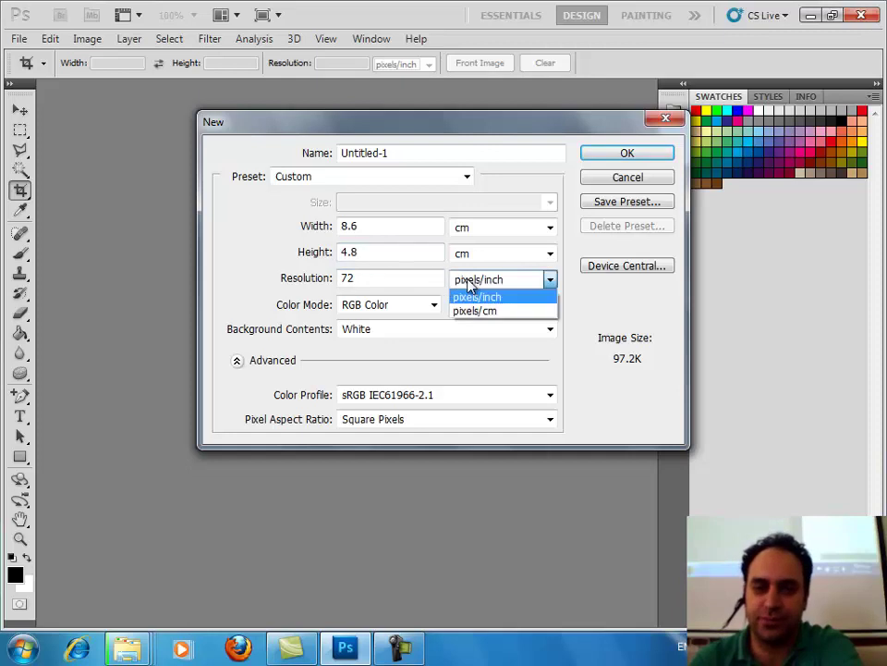
drag(399, 279, 213, 307)
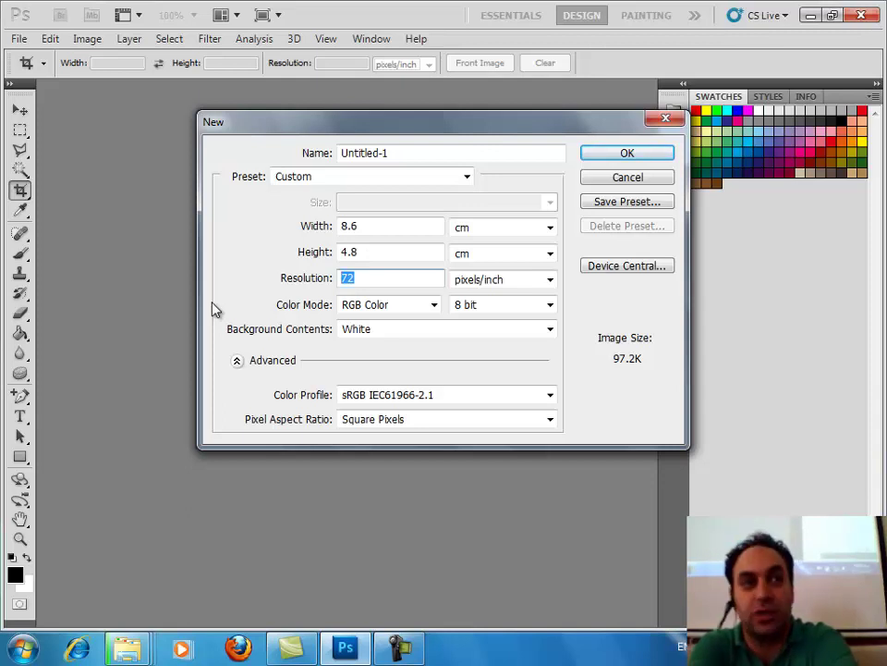
text(3)
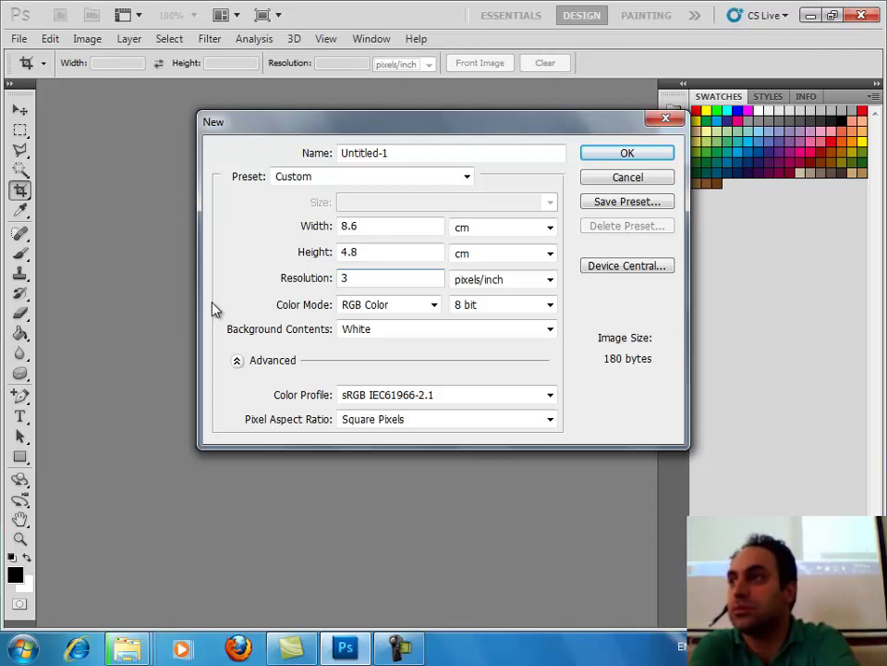
text(00)
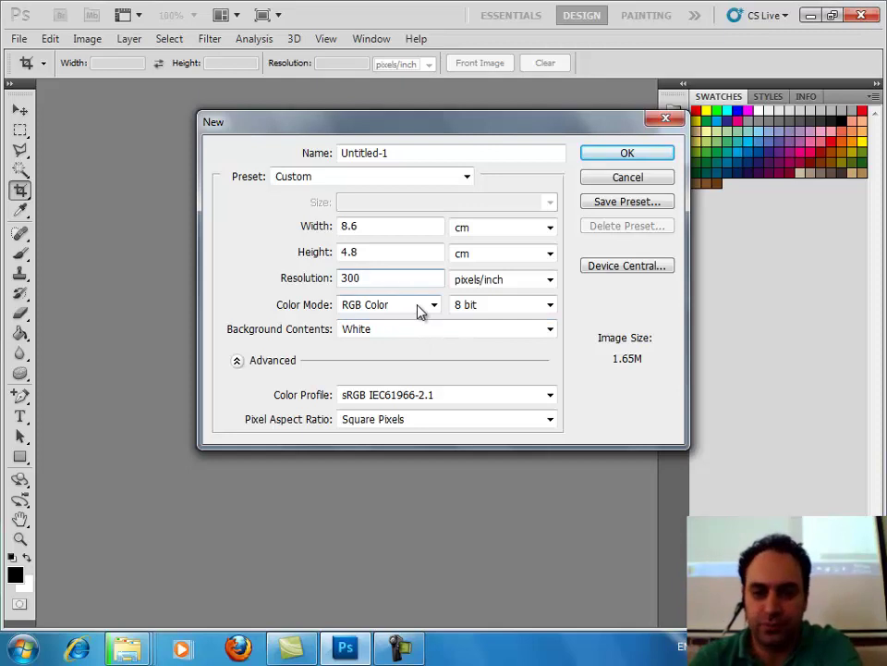
click(419, 306)
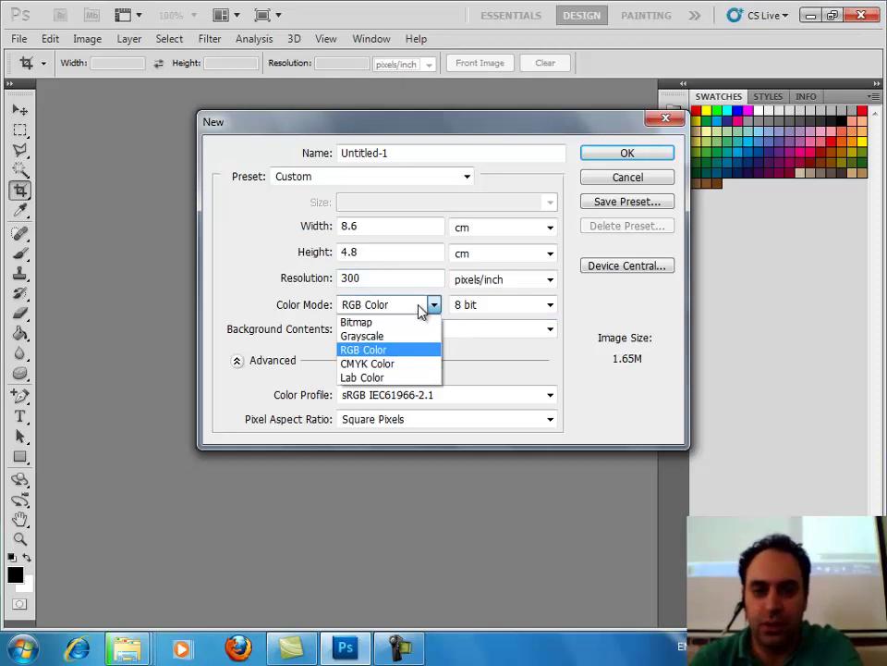
click(404, 363)
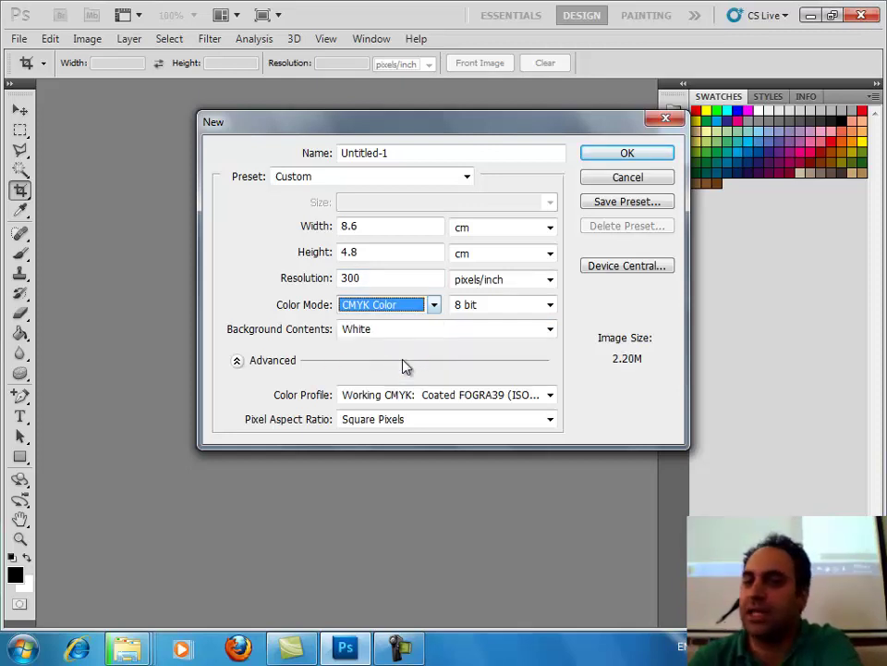
click(374, 312)
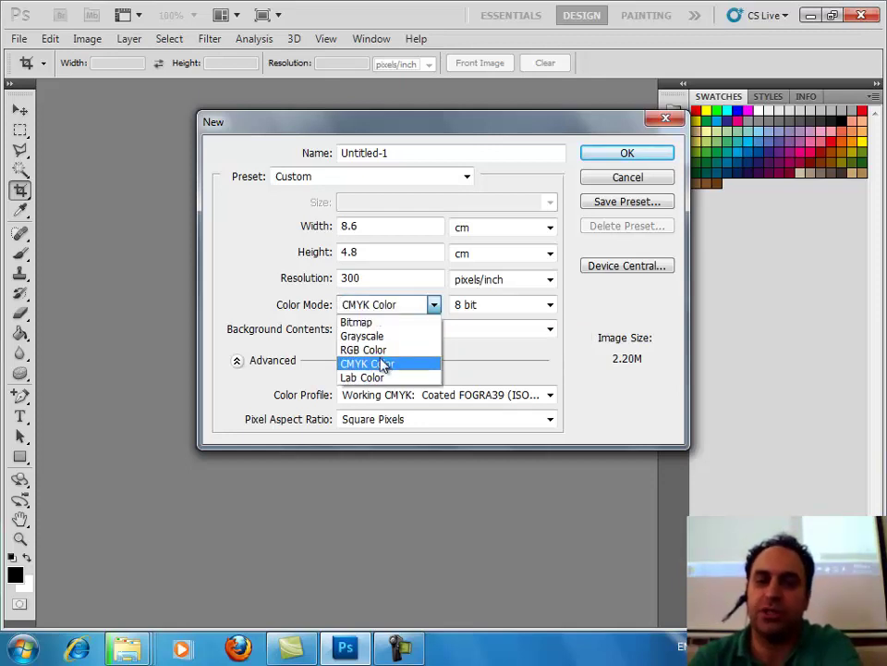
click(382, 363)
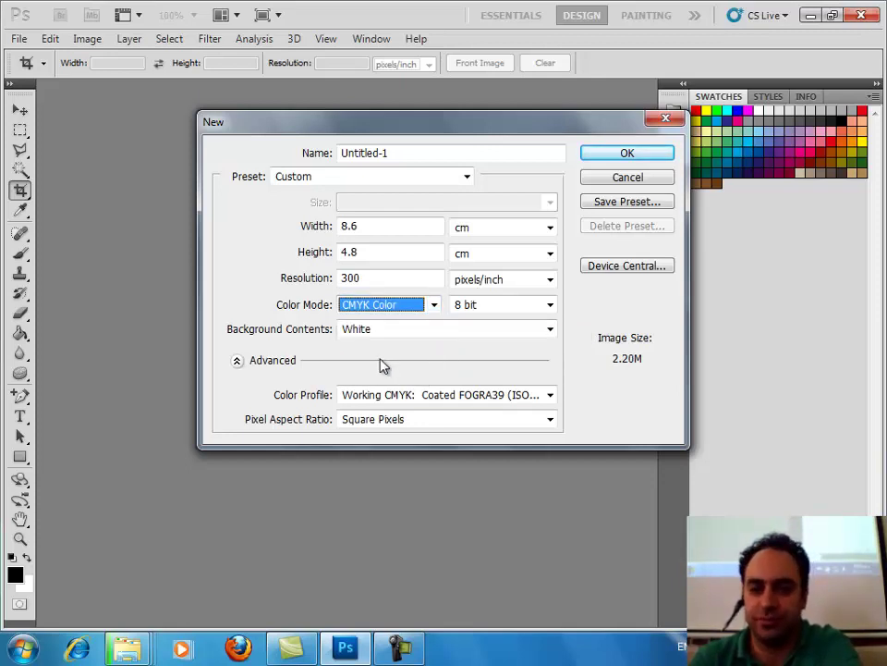
click(631, 159)
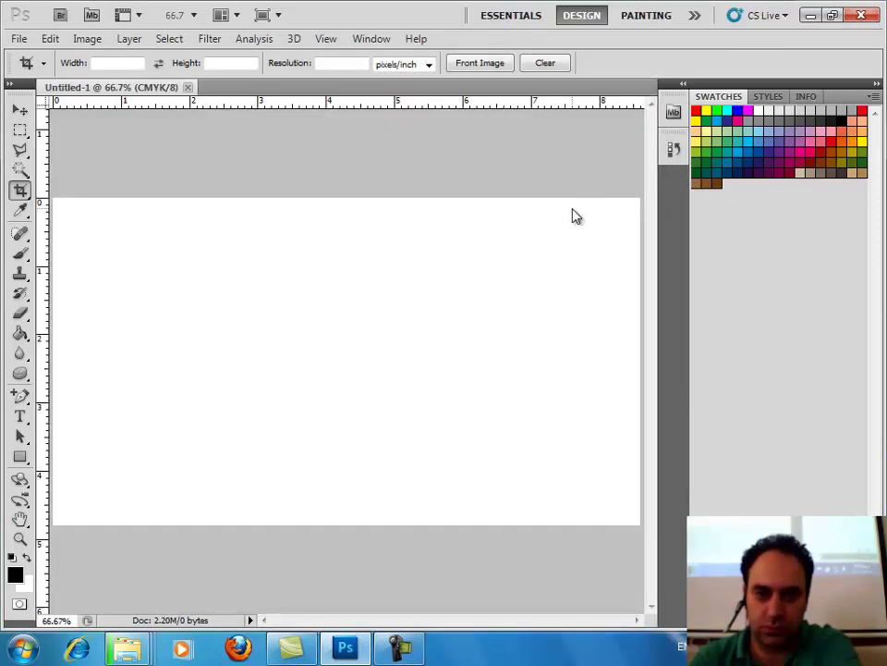
Step: Hide the rulers and collapse the side panels to icons
click(323, 39)
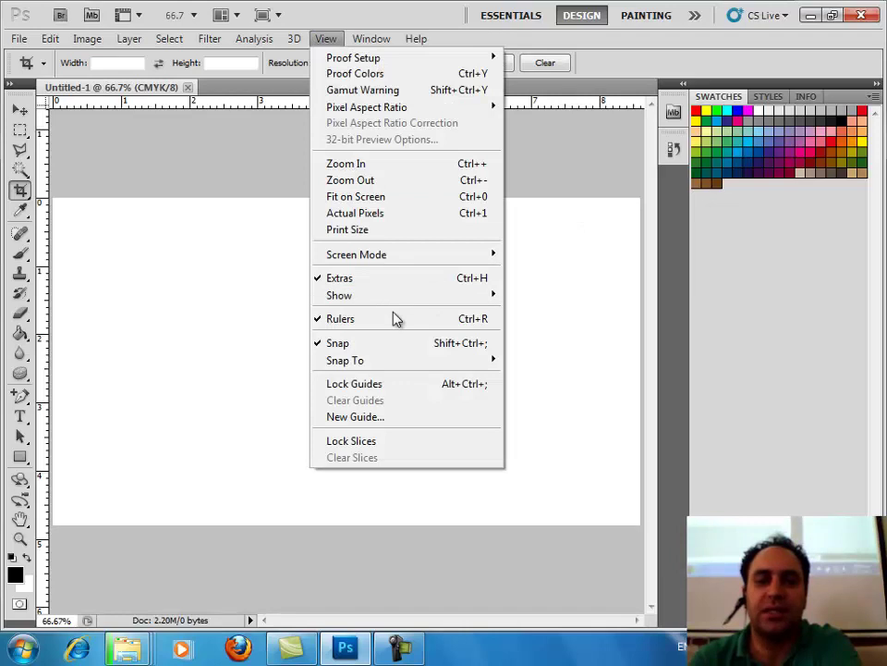
click(392, 317)
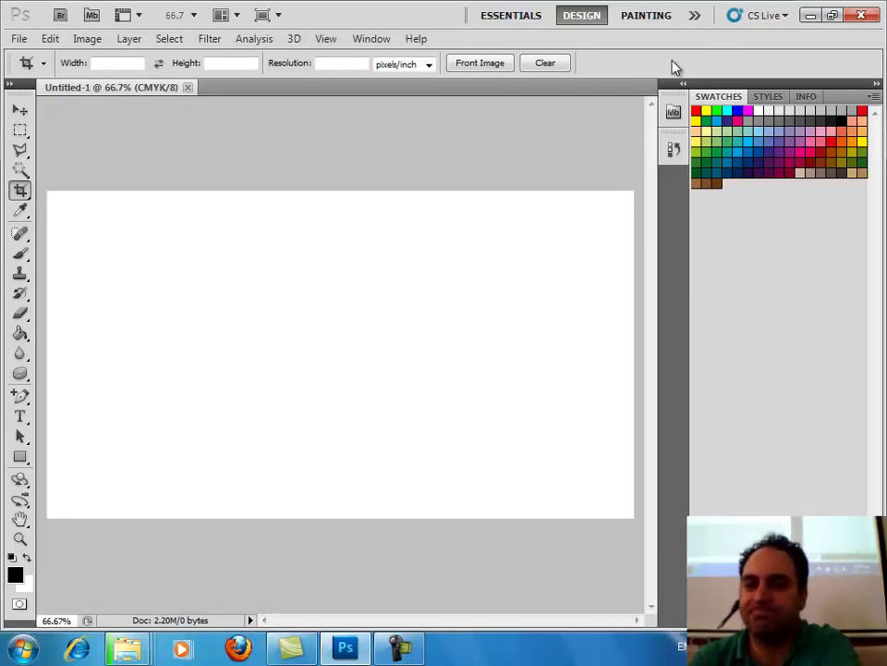
click(696, 15)
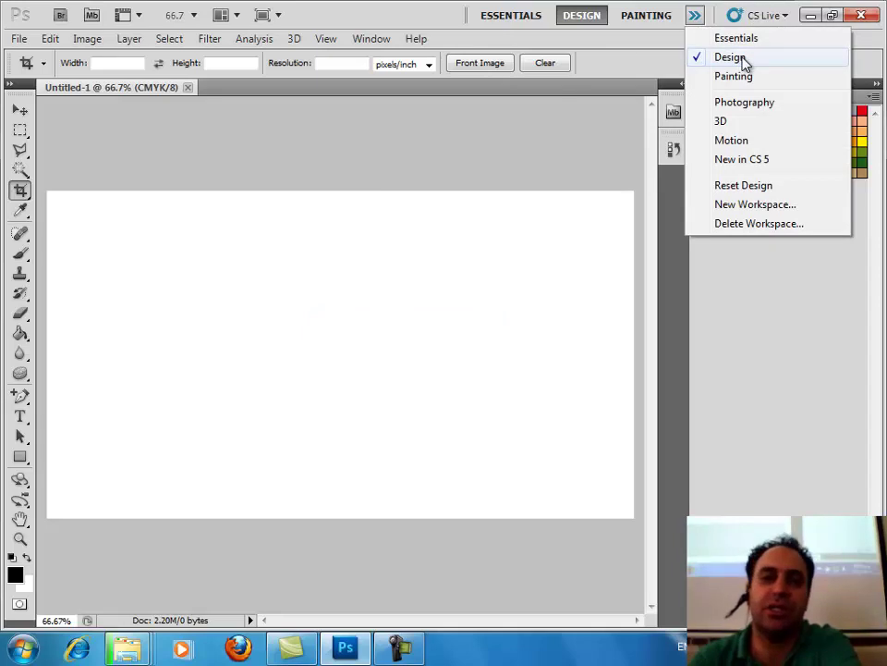
click(625, 45)
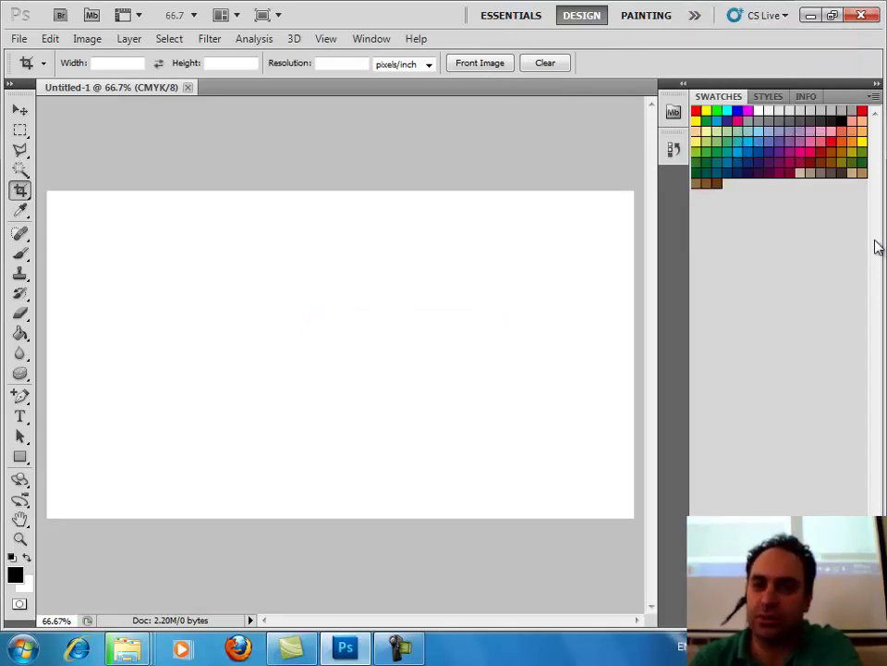
click(877, 83)
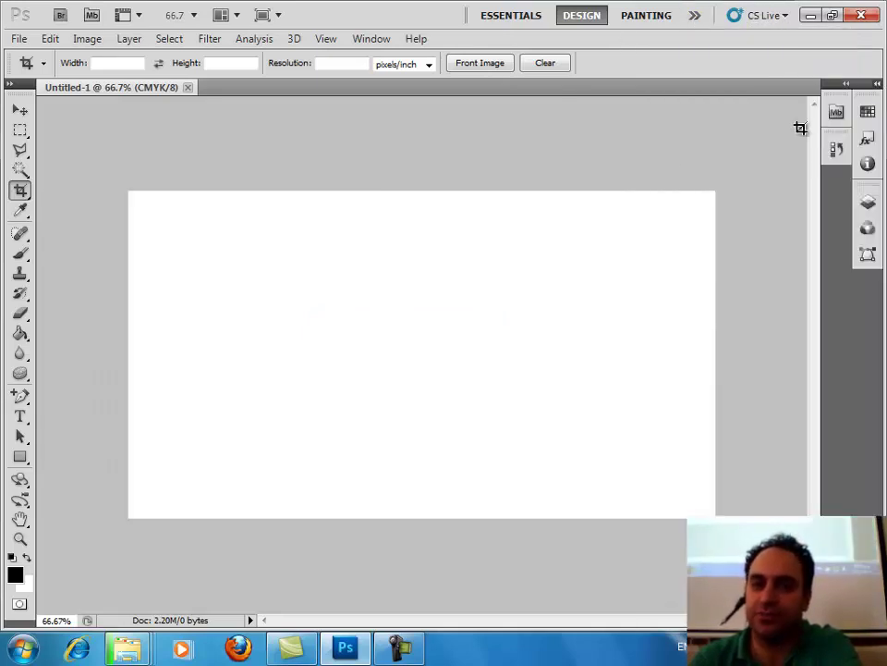
Step: Switch to the Essentials workspace with its panels collapsed to icons
click(695, 15)
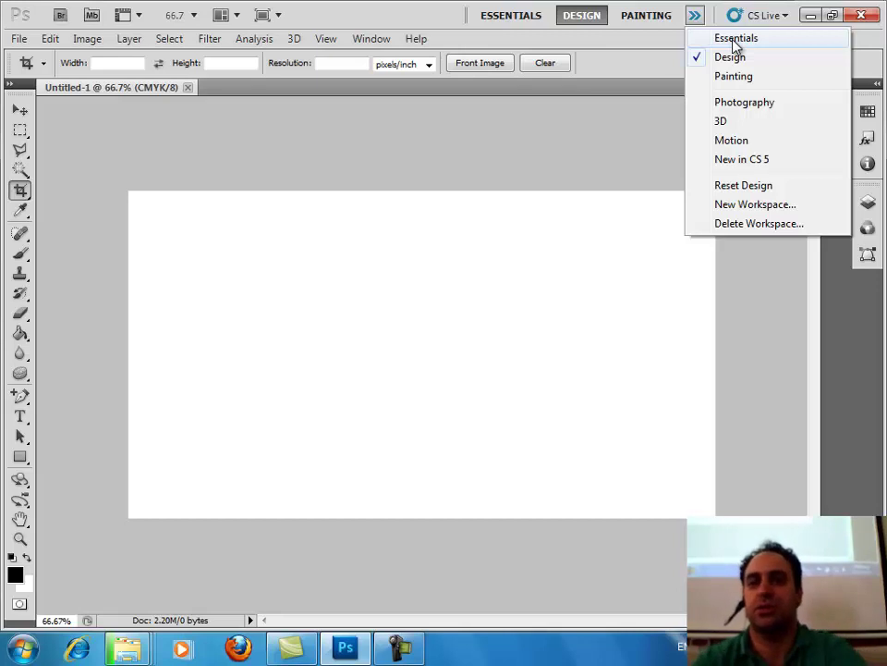
click(733, 38)
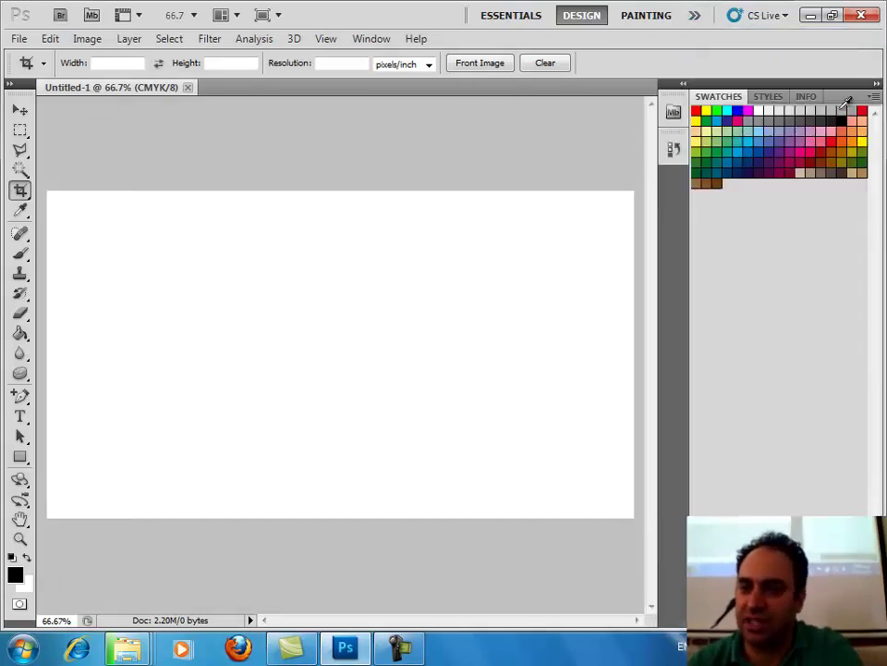
click(694, 16)
click(735, 37)
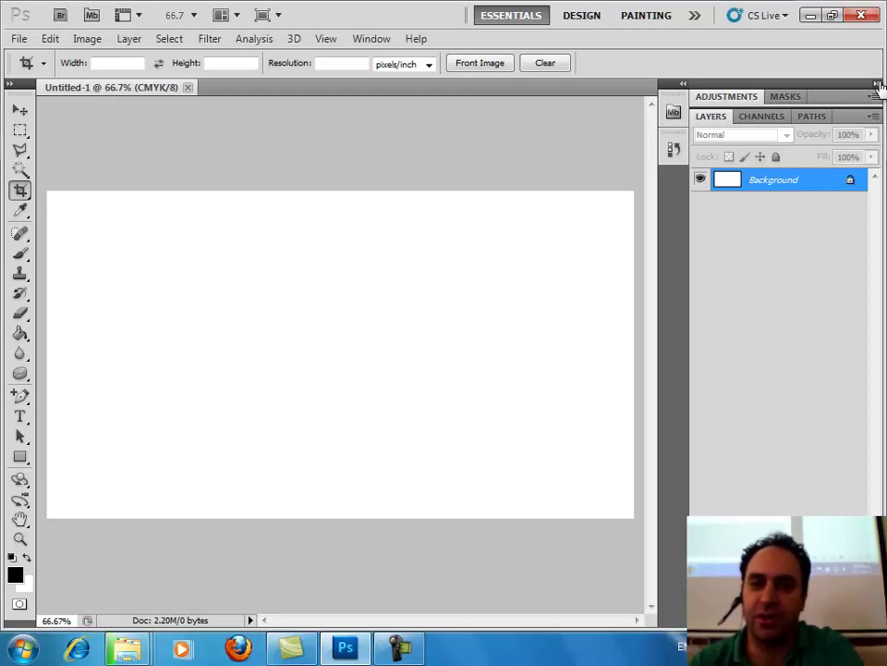
click(877, 83)
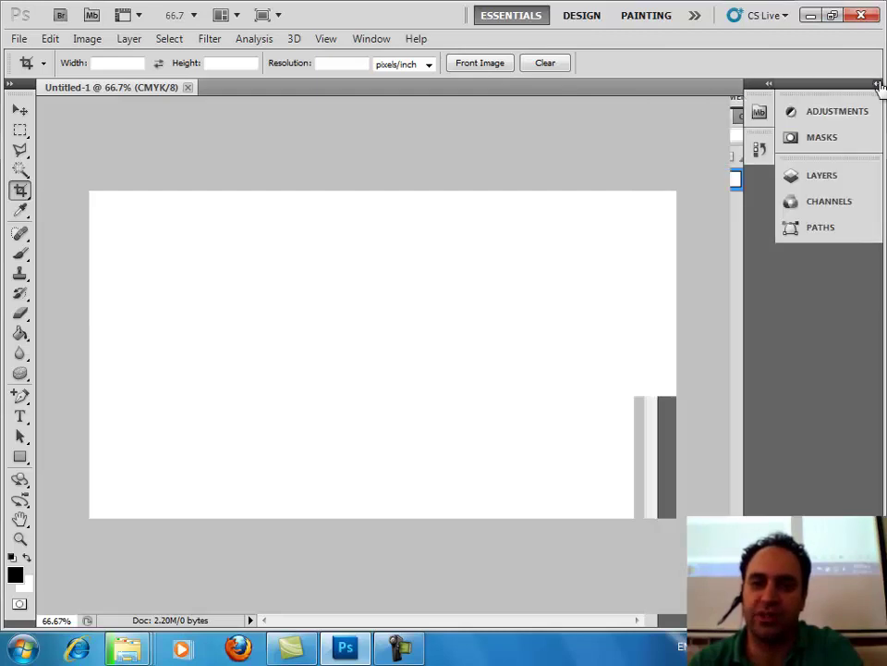
Step: Select the Move tool
click(695, 15)
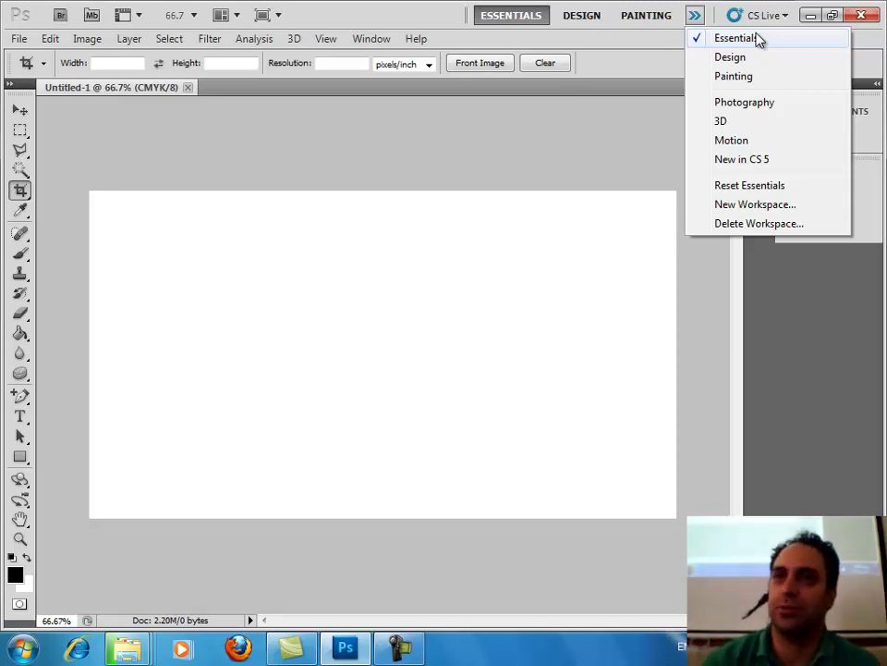
click(155, 124)
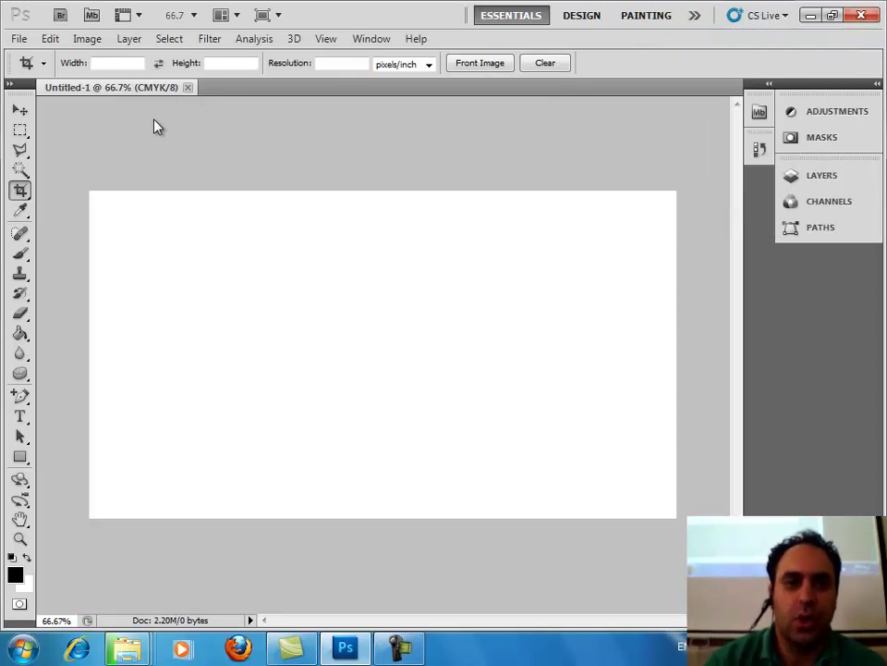
click(20, 110)
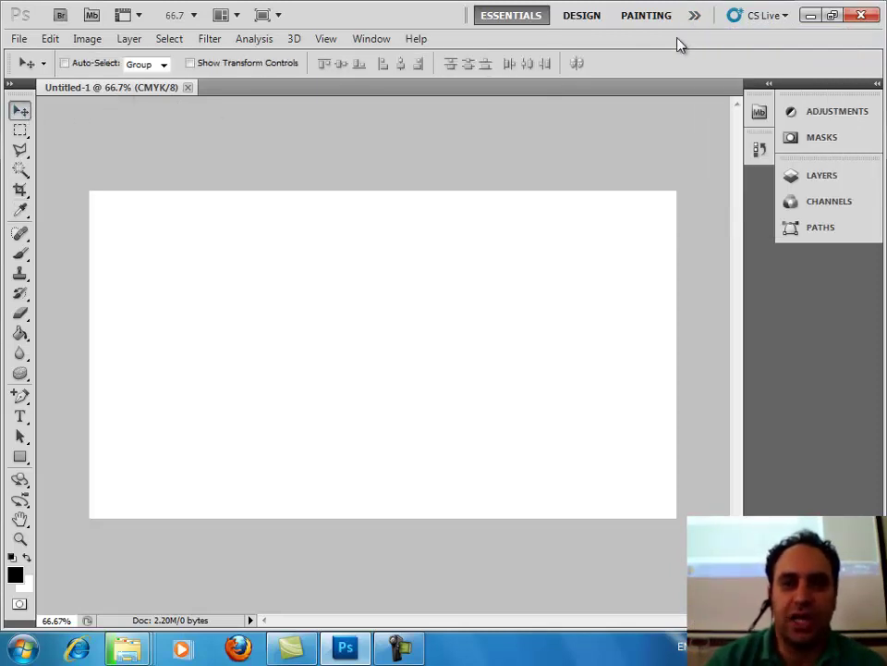
click(694, 16)
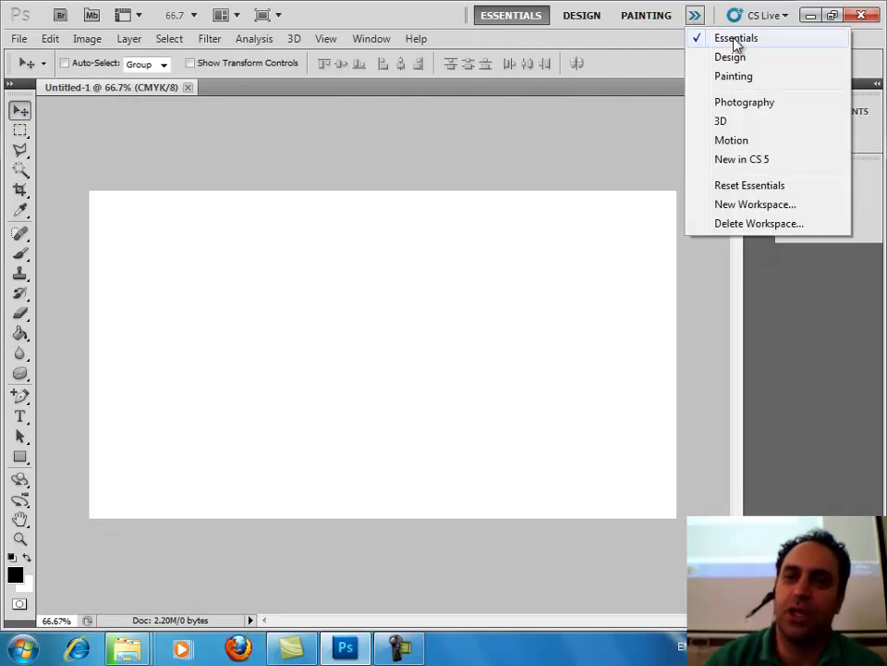
click(375, 167)
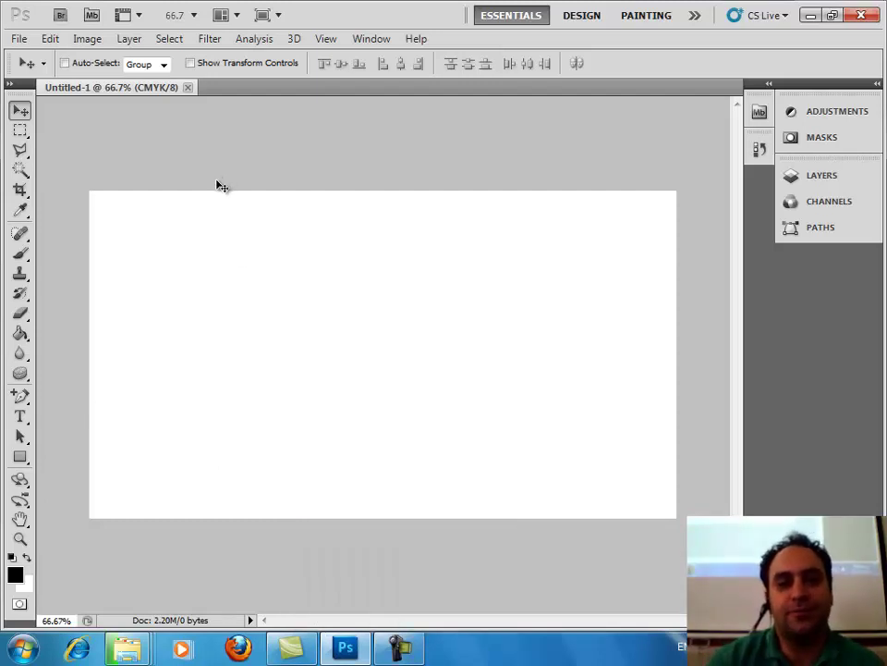
Step: Show the rulers again, then switch over to the Firefox browser
click(324, 38)
click(372, 320)
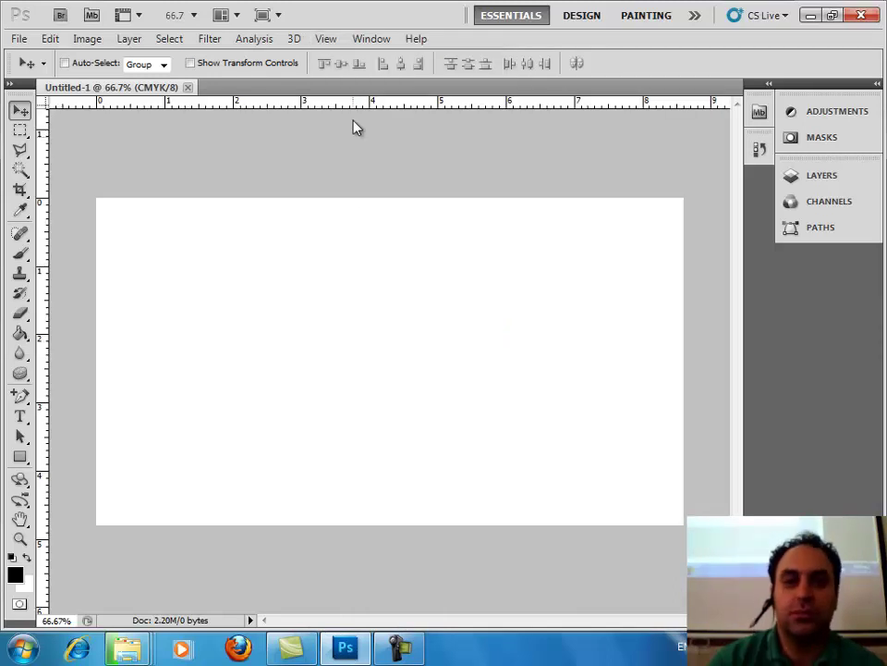
click(326, 44)
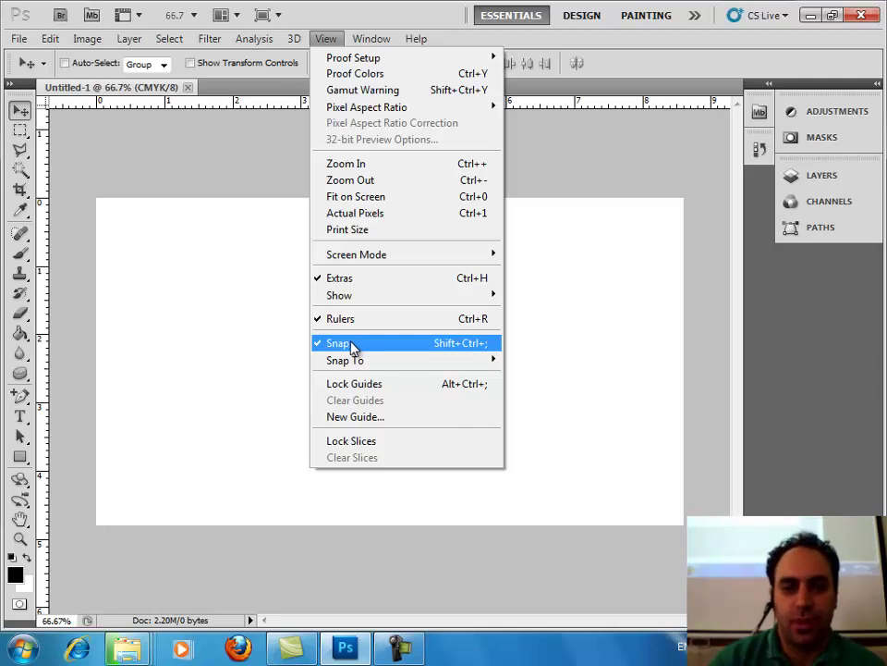
click(216, 182)
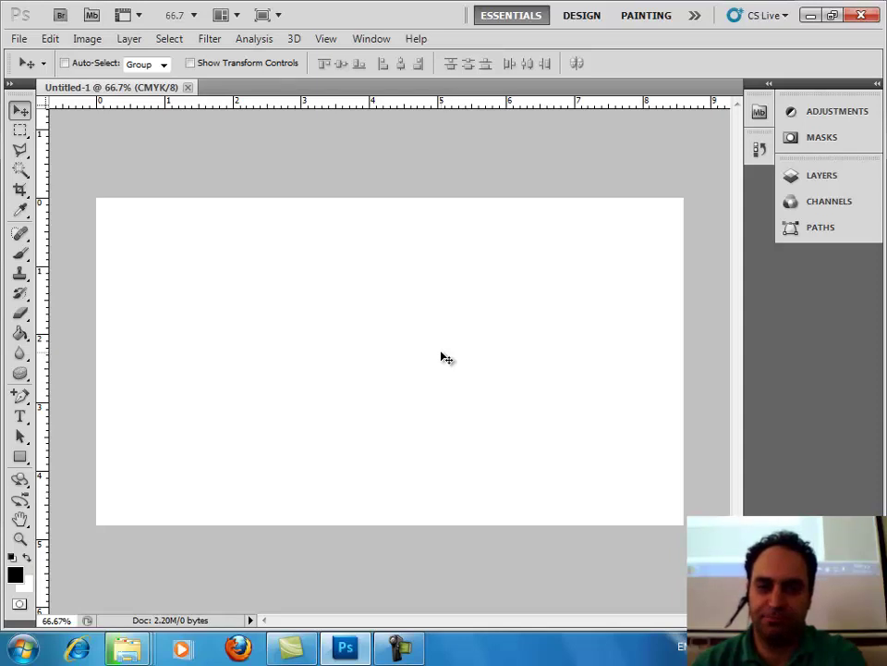
click(238, 651)
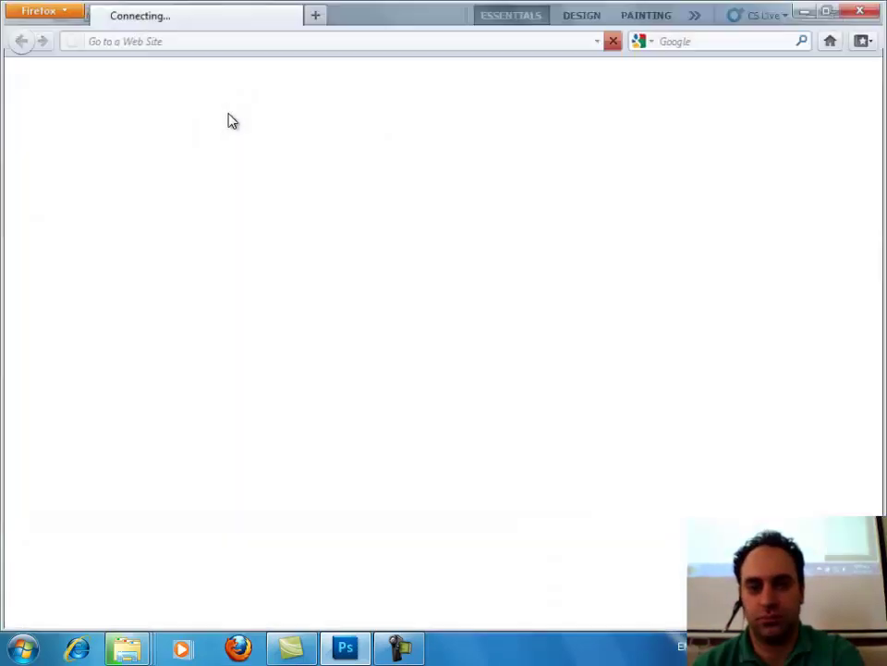
Step: Go to the Google homepage and open Google Images
click(182, 40)
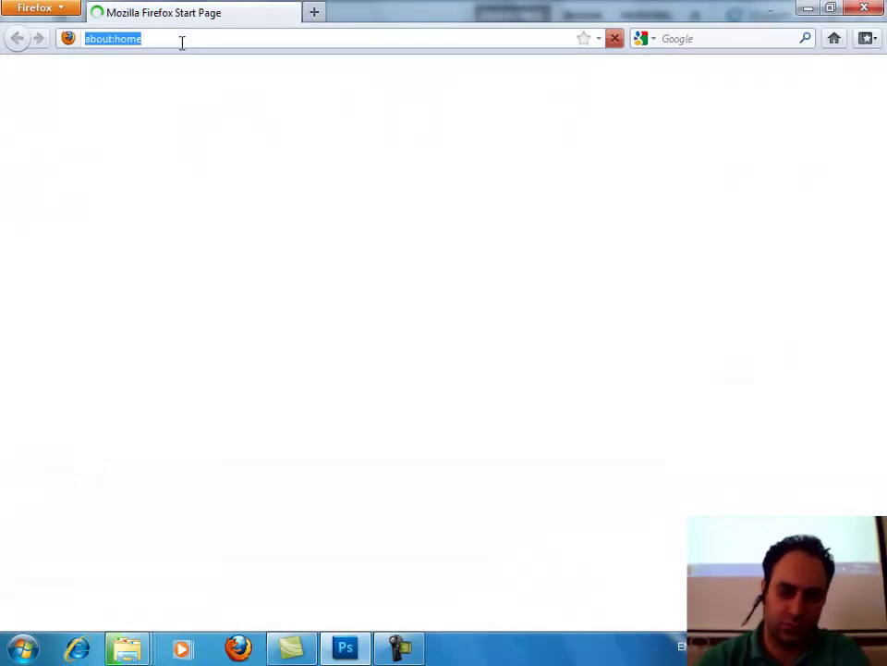
text(goo)
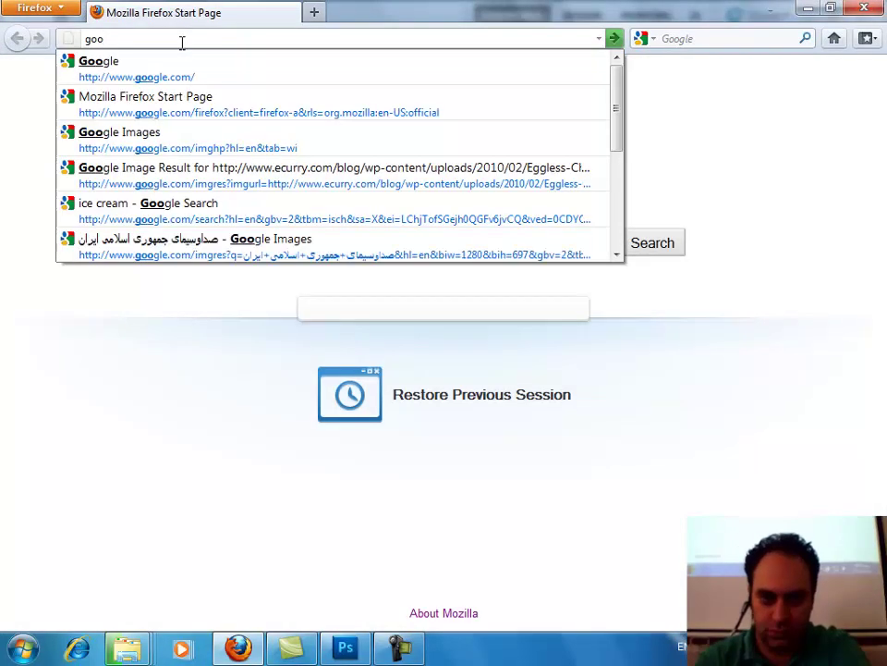
key(Down)
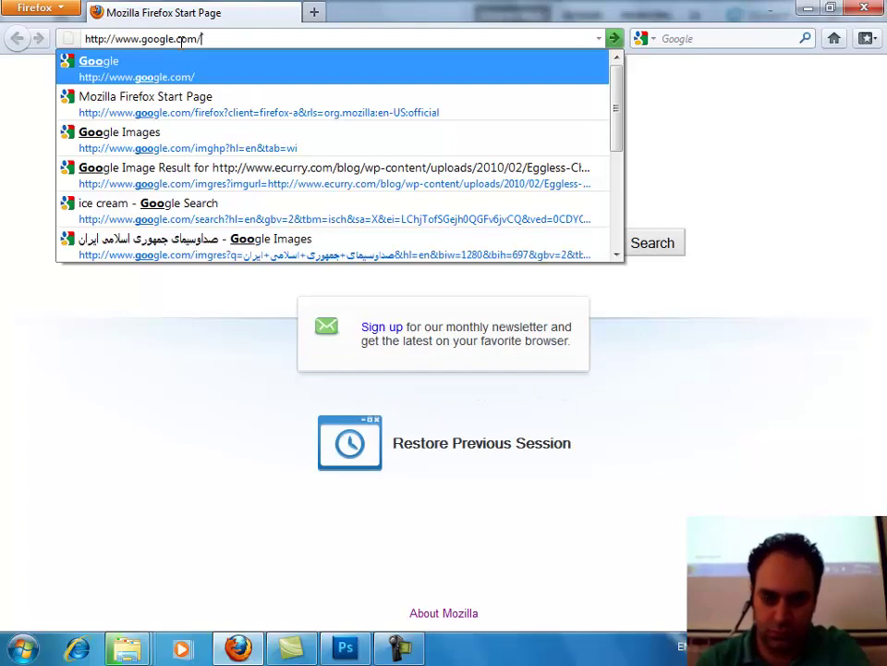
key(Return)
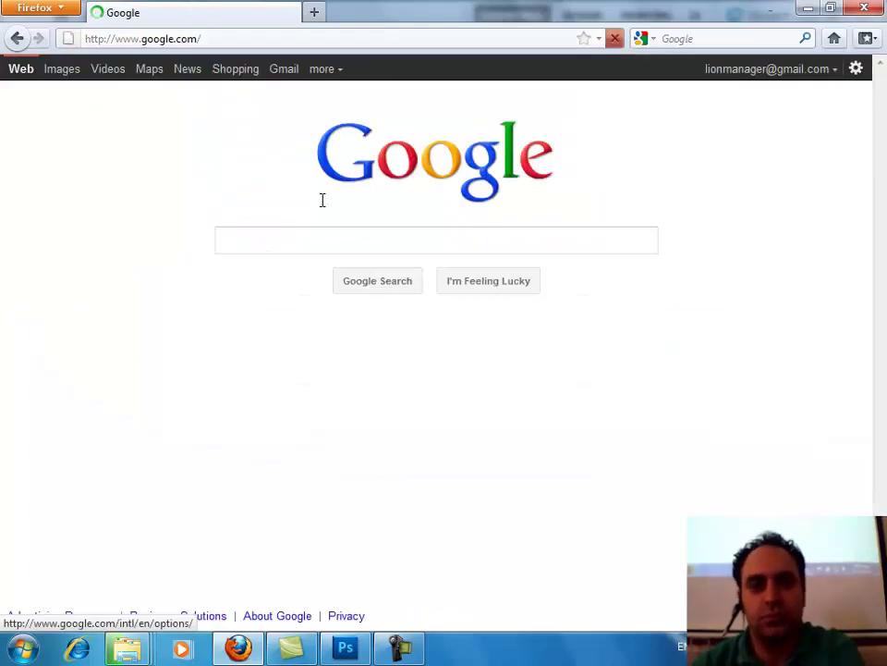
click(64, 73)
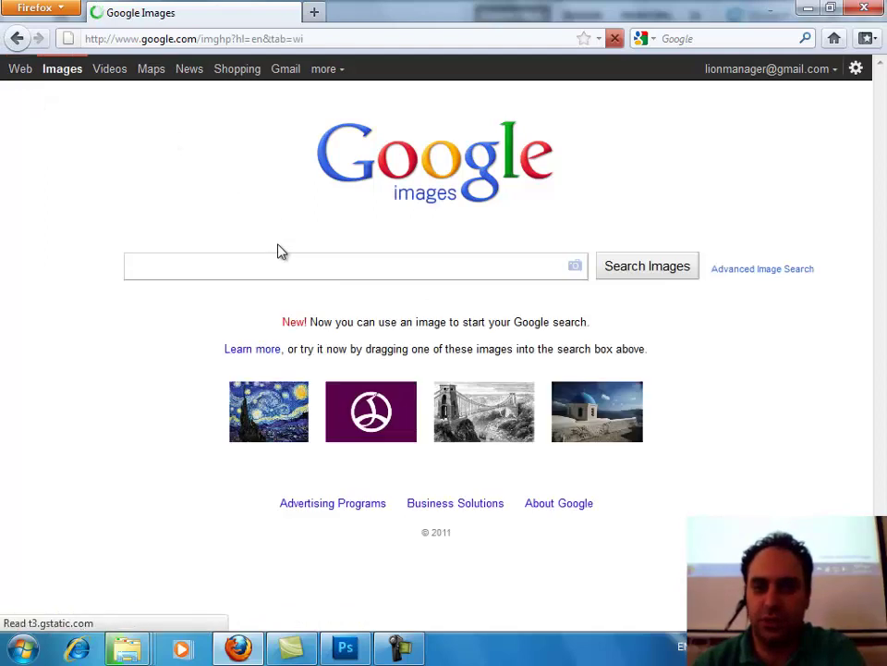
Step: Search images for 'آرم آموزش و پرورش قزوین' and browse the second results page
click(280, 266)
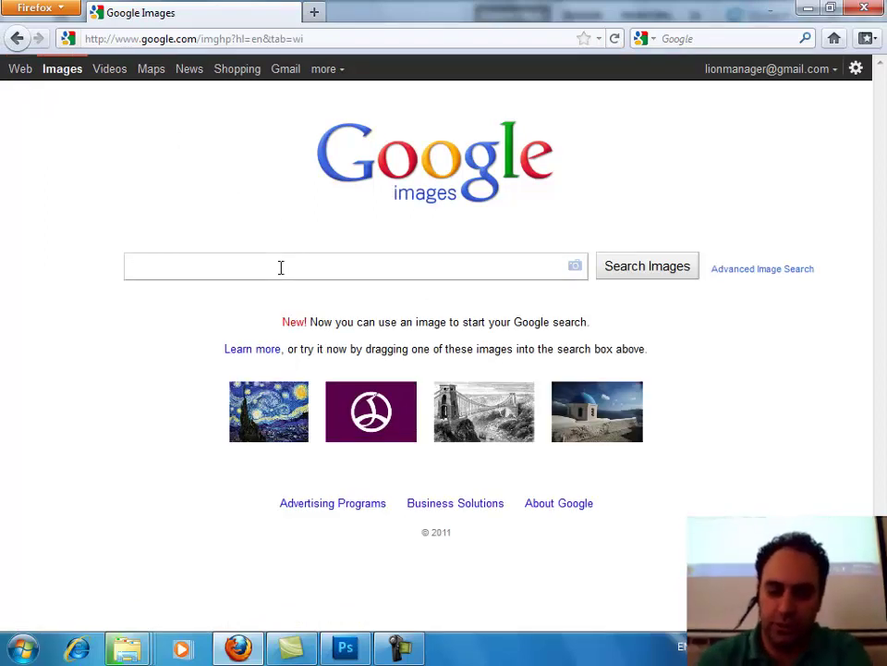
text(آرم)
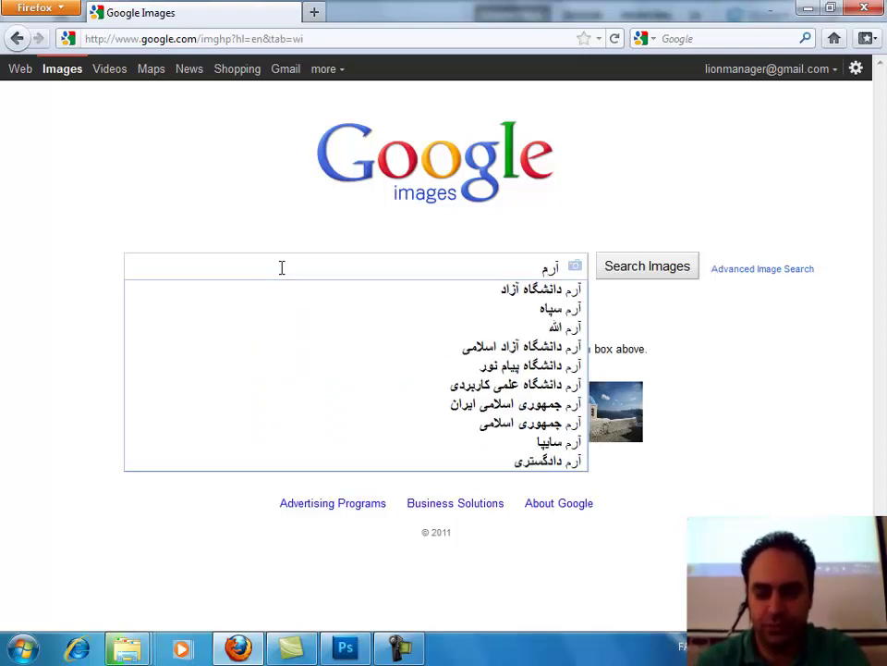
text( آموزش)
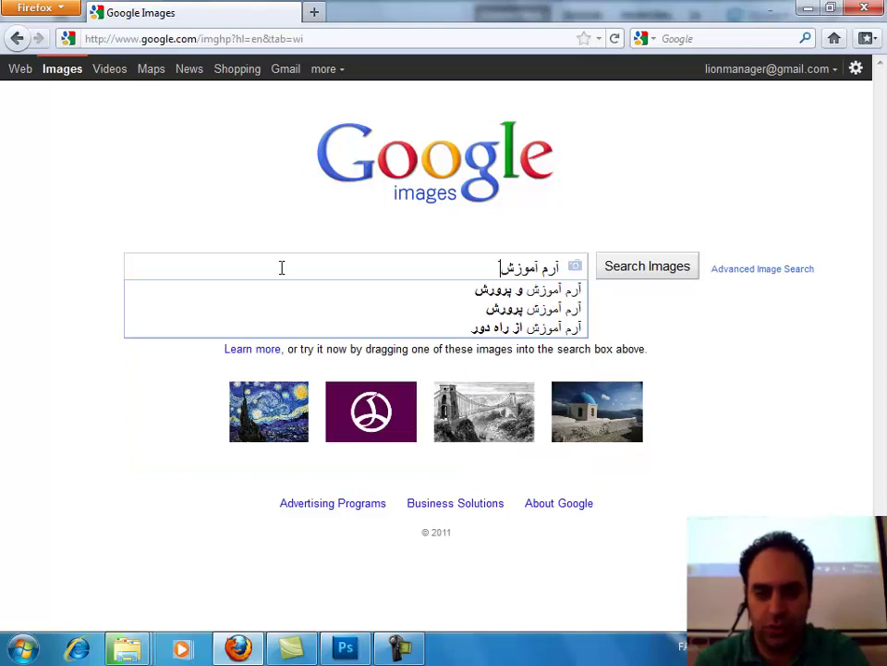
text( و پرورش)
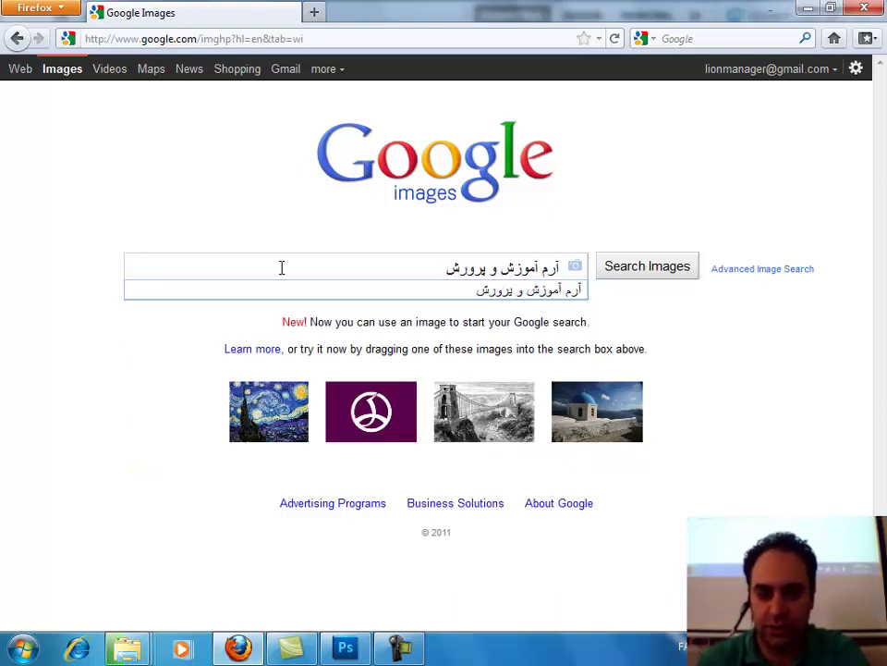
key(Return)
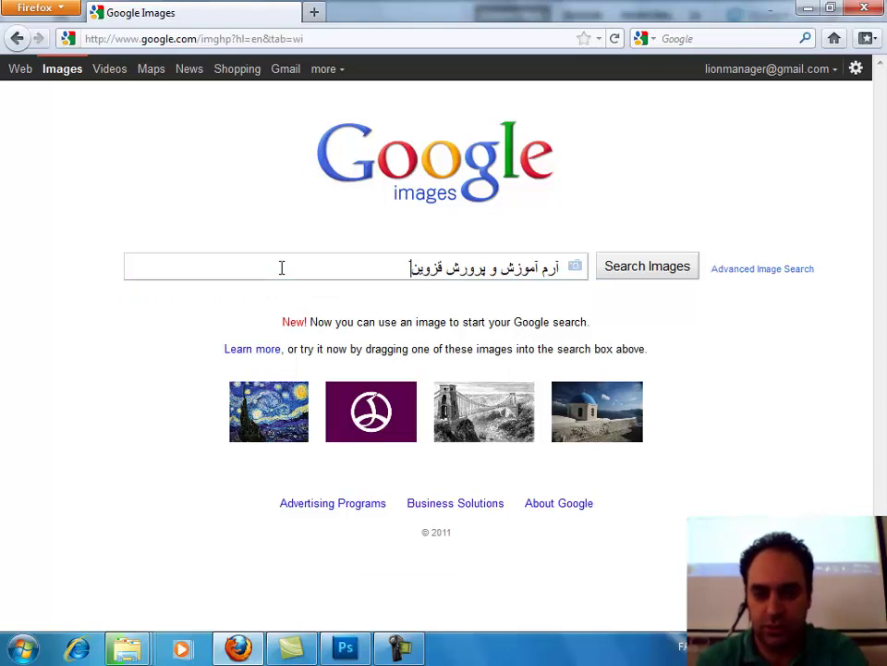
key(Return)
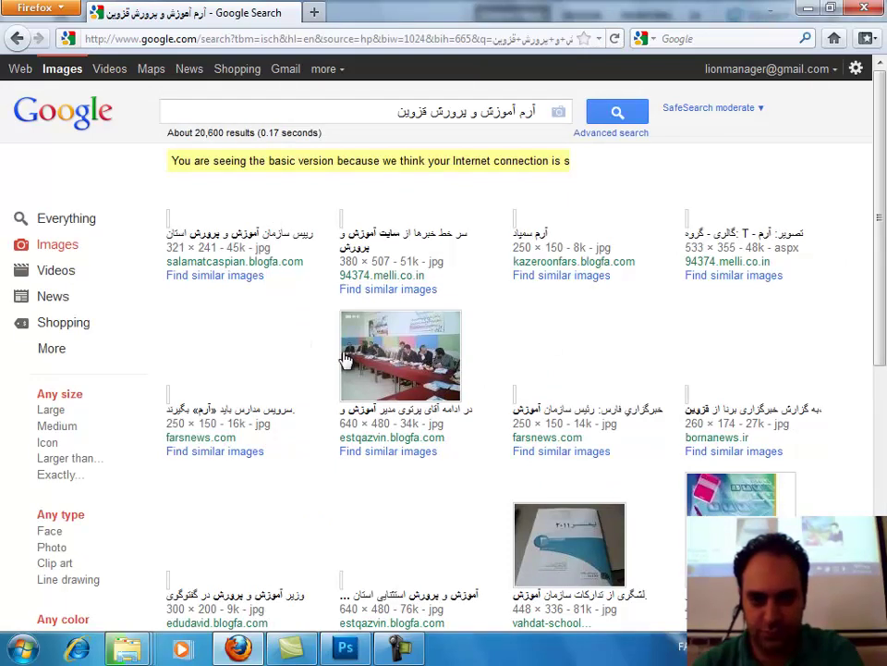
mouse_move(883, 198)
mouse_down()
mouse_move(883, 499)
mouse_move(869, 132)
mouse_up()
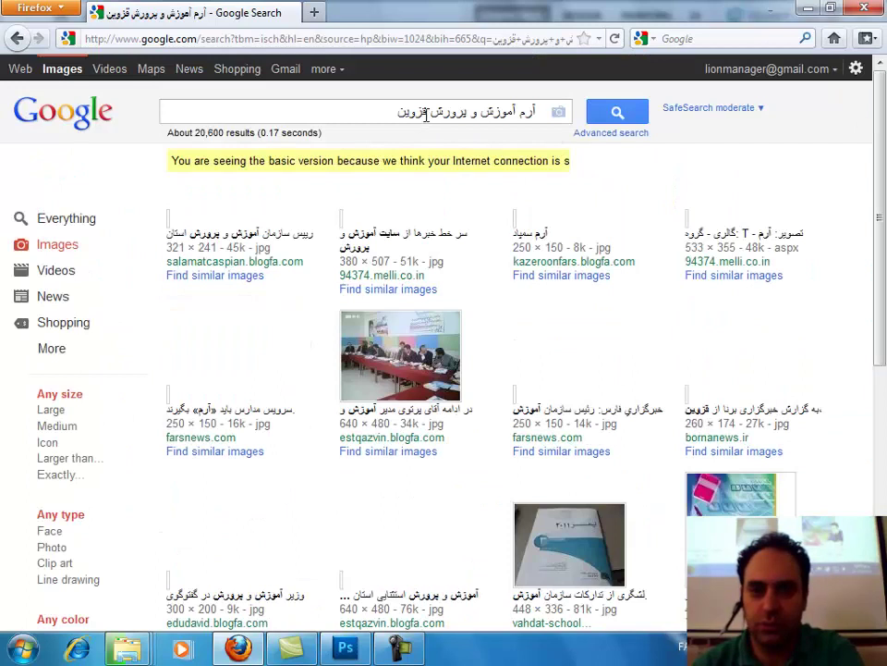
scroll(467, 287, down, 10)
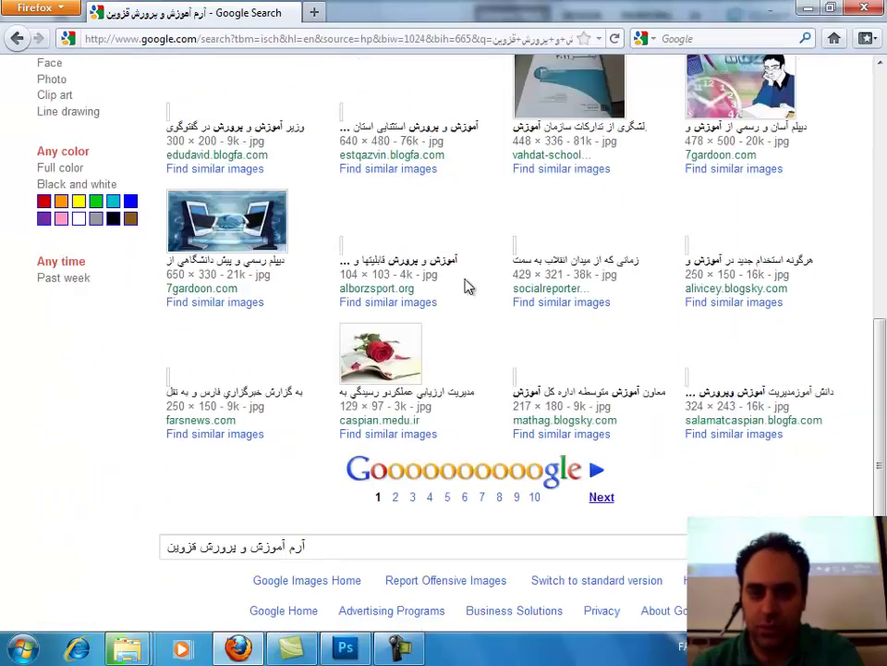
click(398, 472)
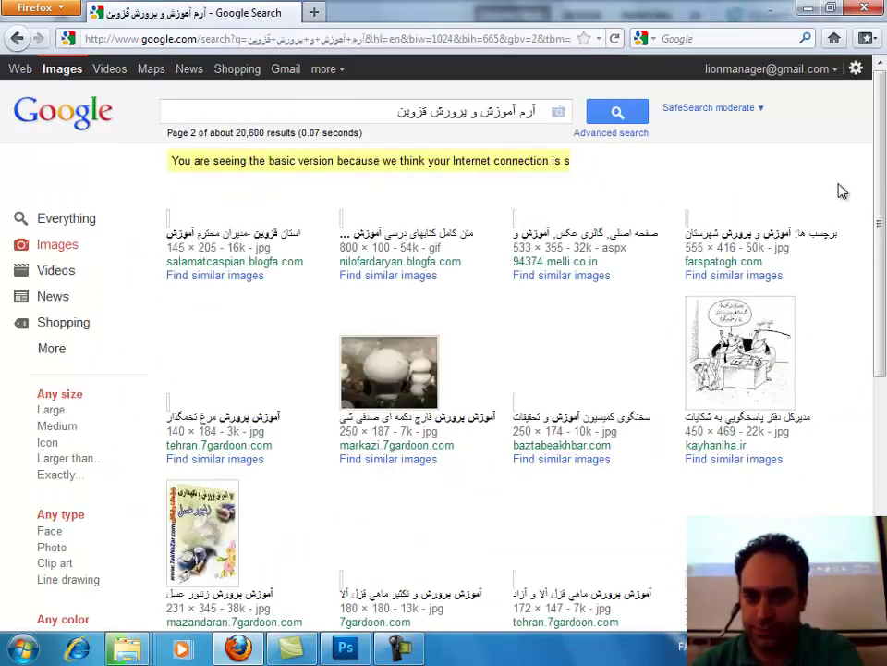
scroll(857, 190, down, 8)
scroll(858, 189, up, 8)
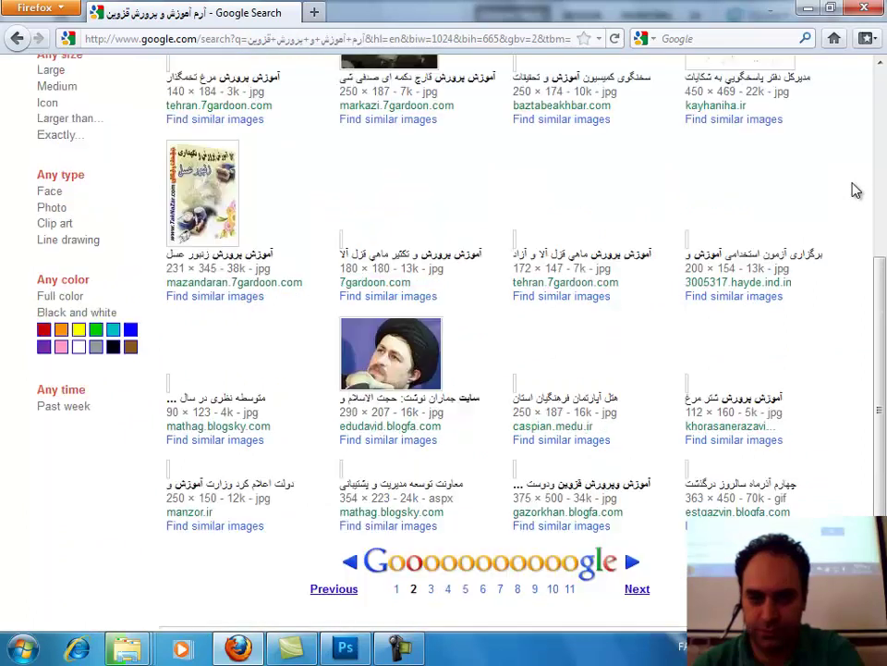
Step: Drop قزوین from the query, search again, and filter to Large images
double_click(412, 111)
key(BackSpace)
key(Return)
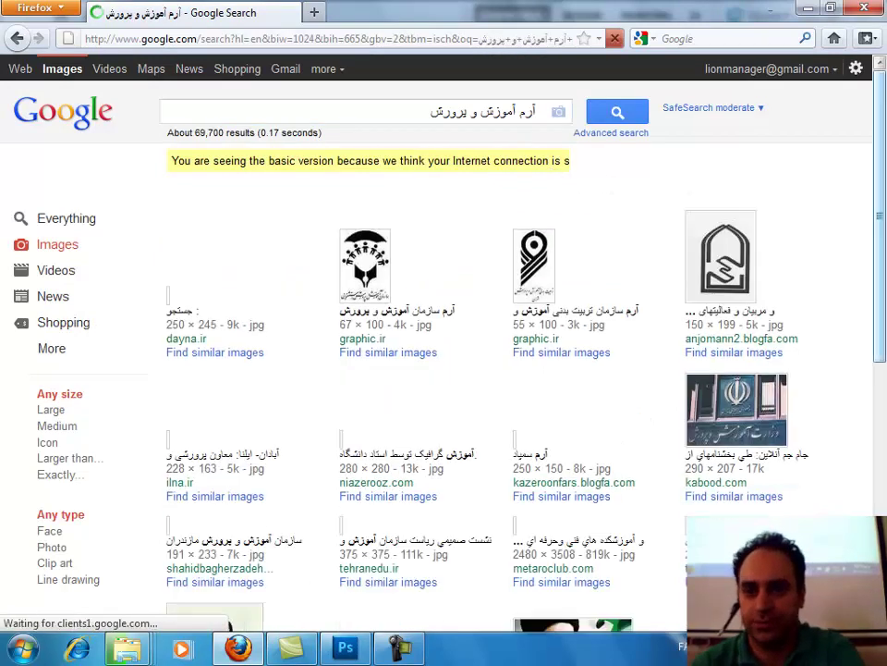
drag(879, 171, 818, 273)
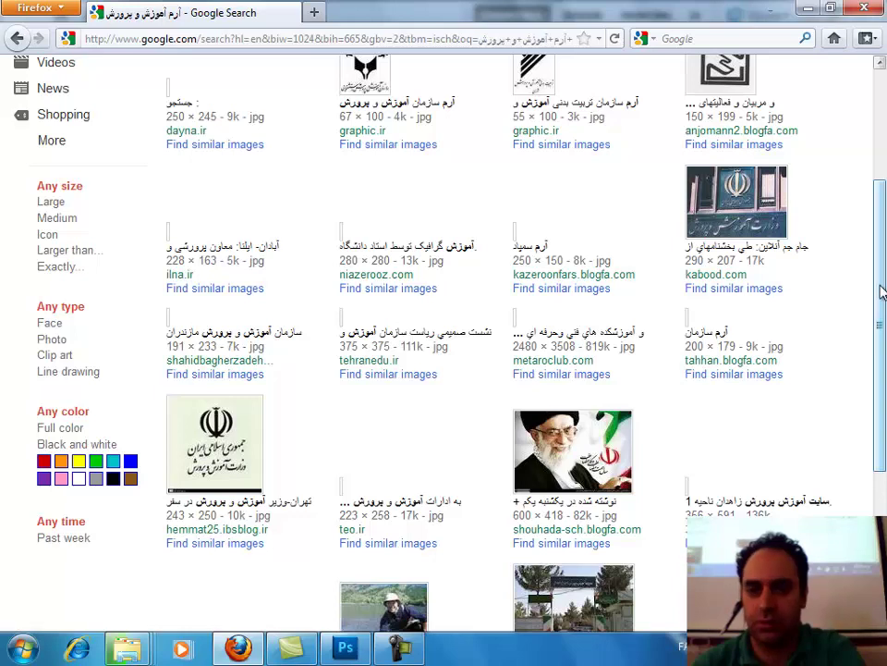
scroll(661, 296, down, 2)
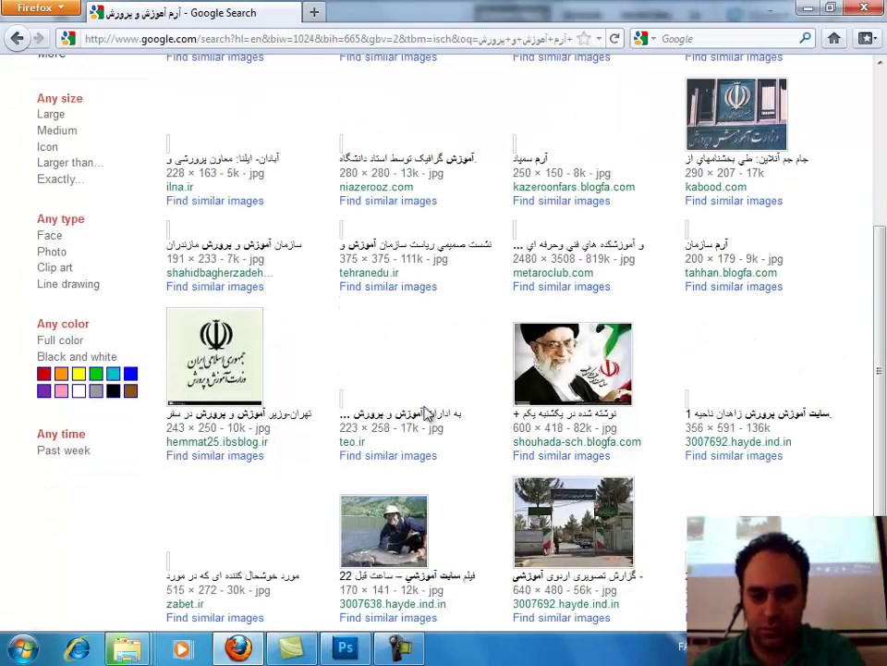
scroll(427, 414, down, 4)
scroll(432, 376, up, 10)
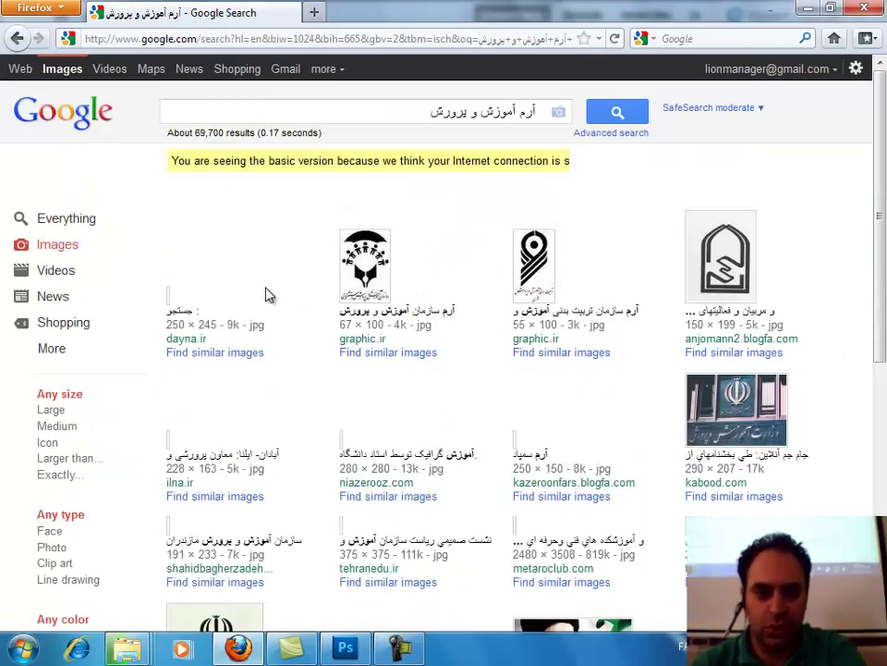
scroll(288, 288, down, 4)
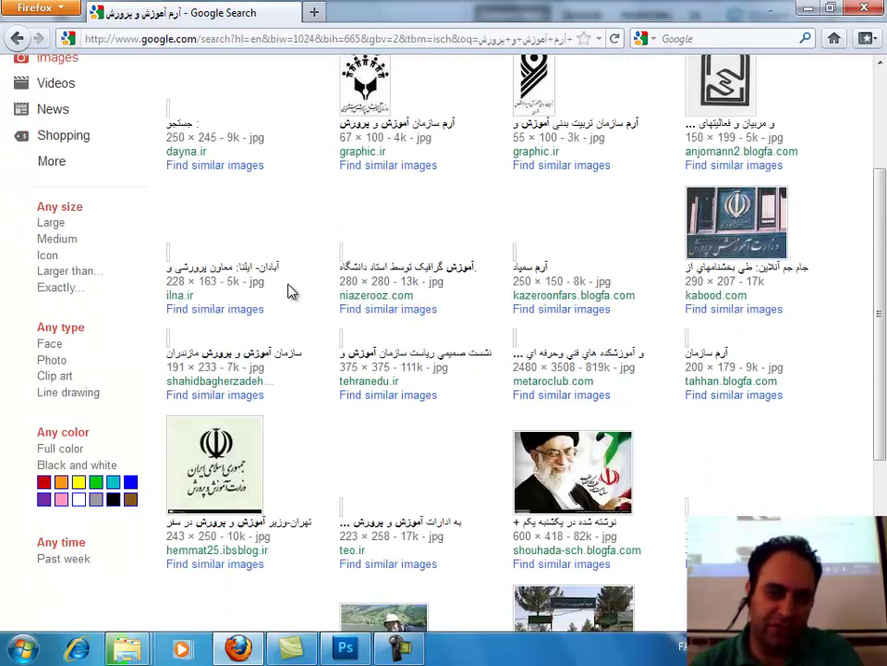
click(51, 223)
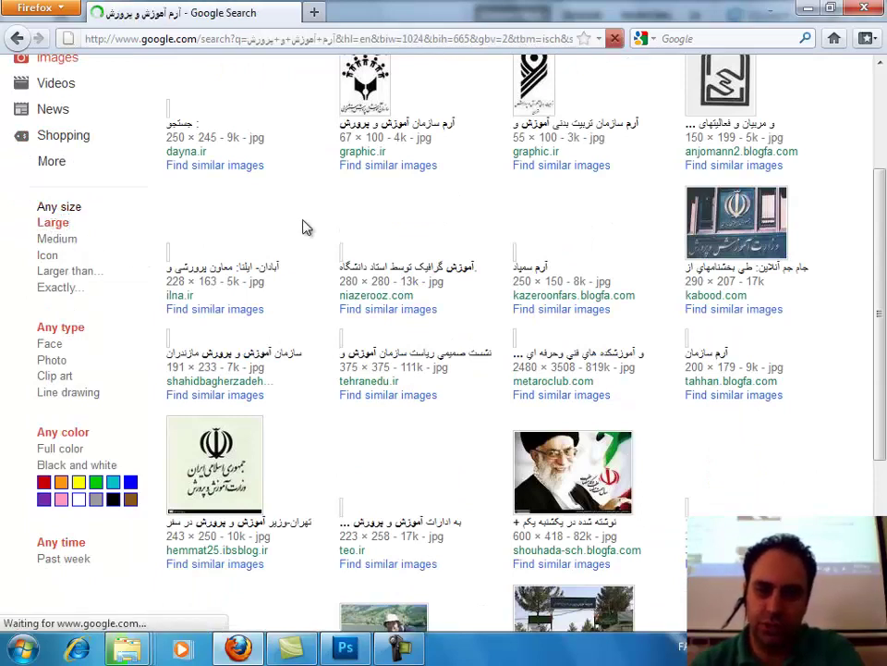
mouse_move(882, 202)
mouse_down()
mouse_move(883, 554)
mouse_move(883, 105)
mouse_up()
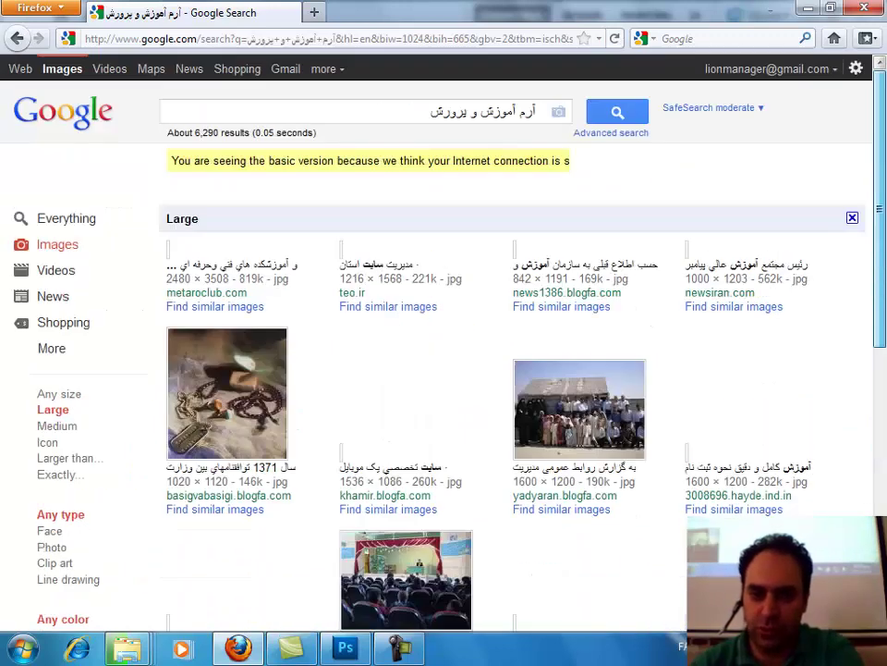
Step: Try adding 'logo' to the image query, then remove it and search again
click(533, 113)
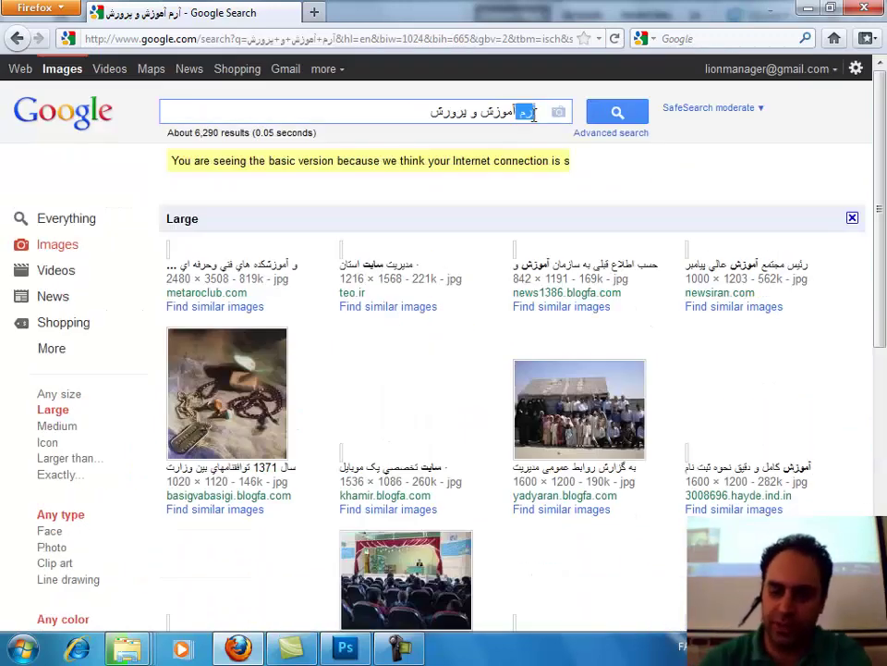
text(logo)
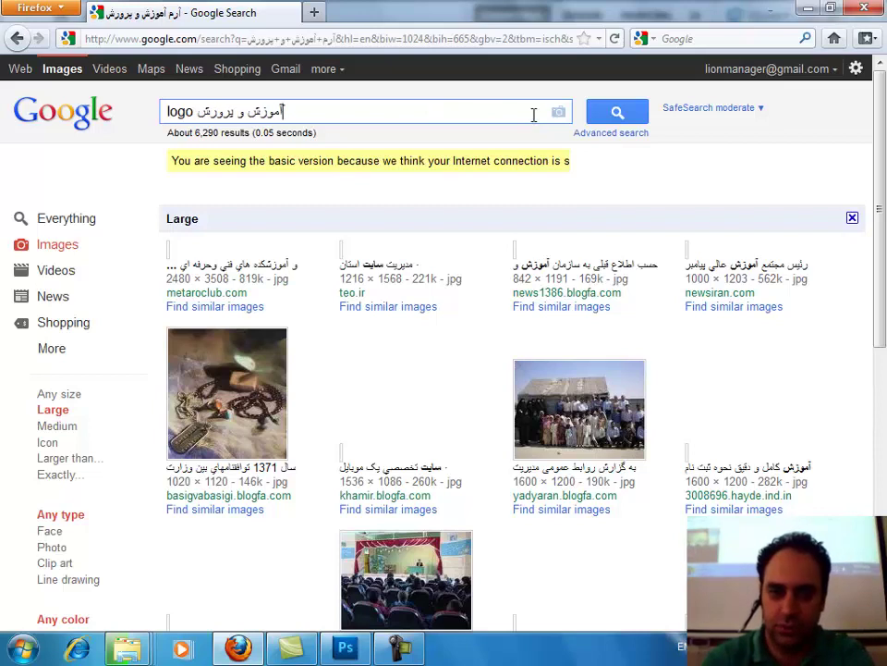
key(Return)
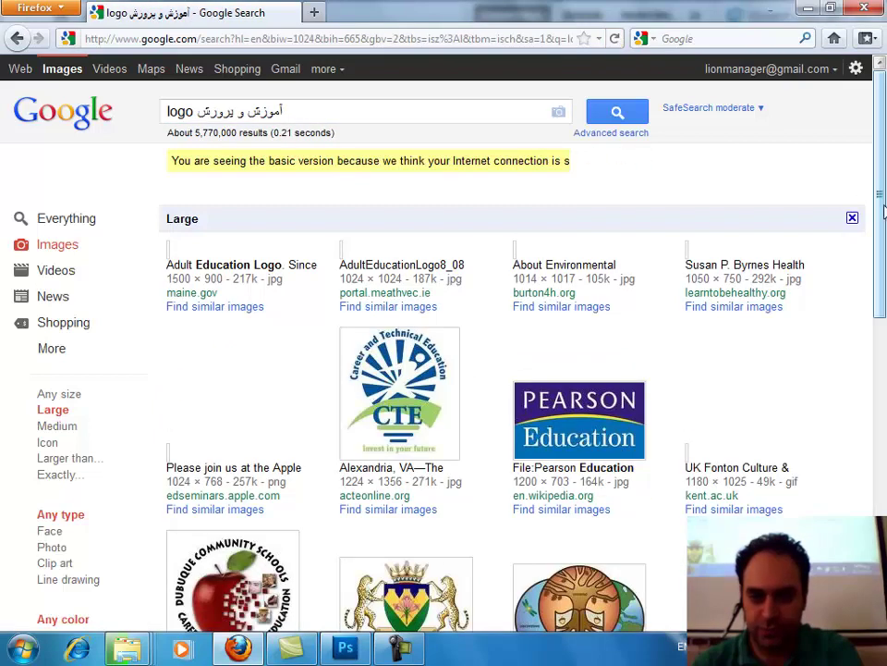
mouse_move(878, 222)
mouse_down()
mouse_move(870, 482)
mouse_move(874, 84)
mouse_up()
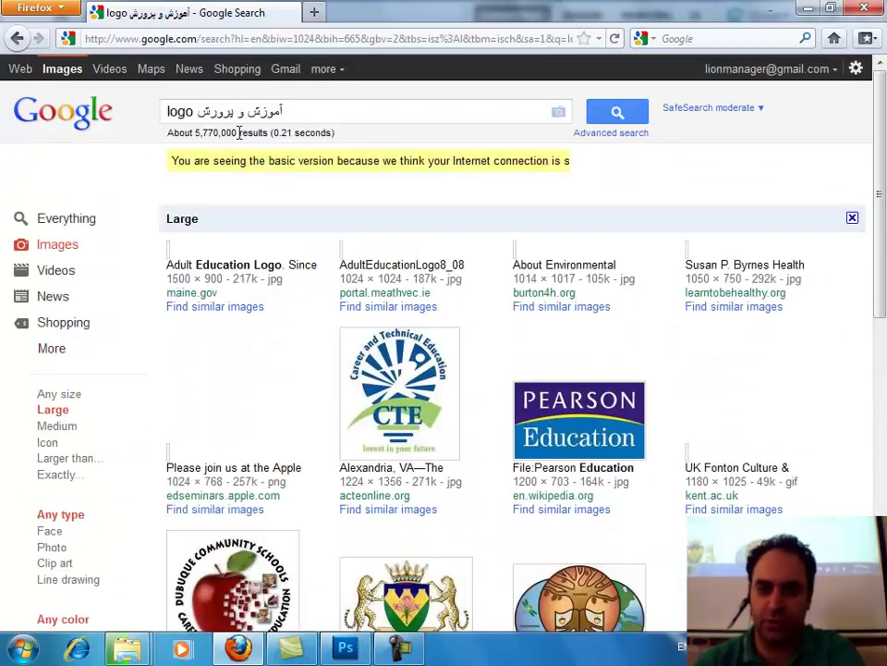
double_click(180, 111)
key(BackSpace)
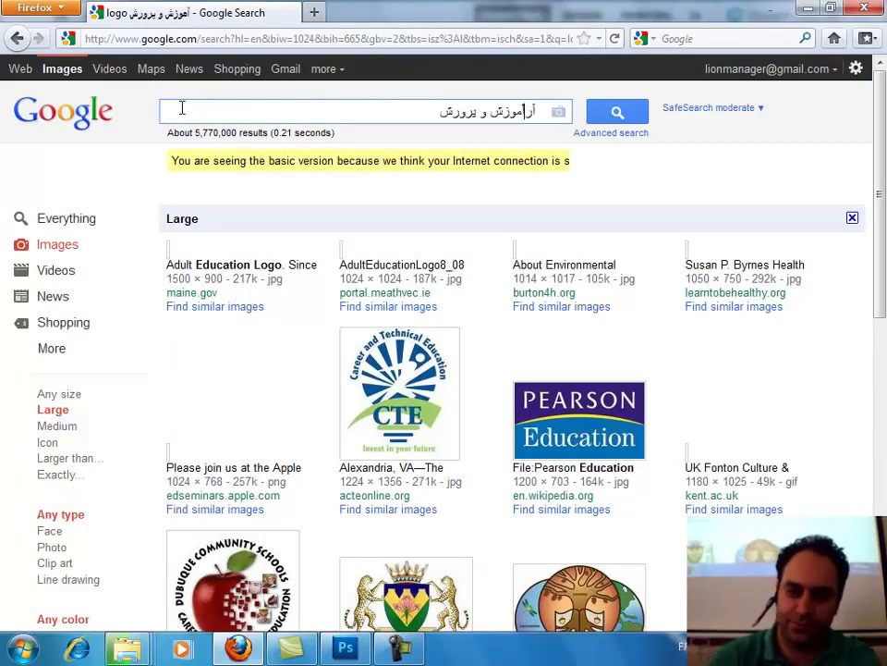
text(م)
key(Return)
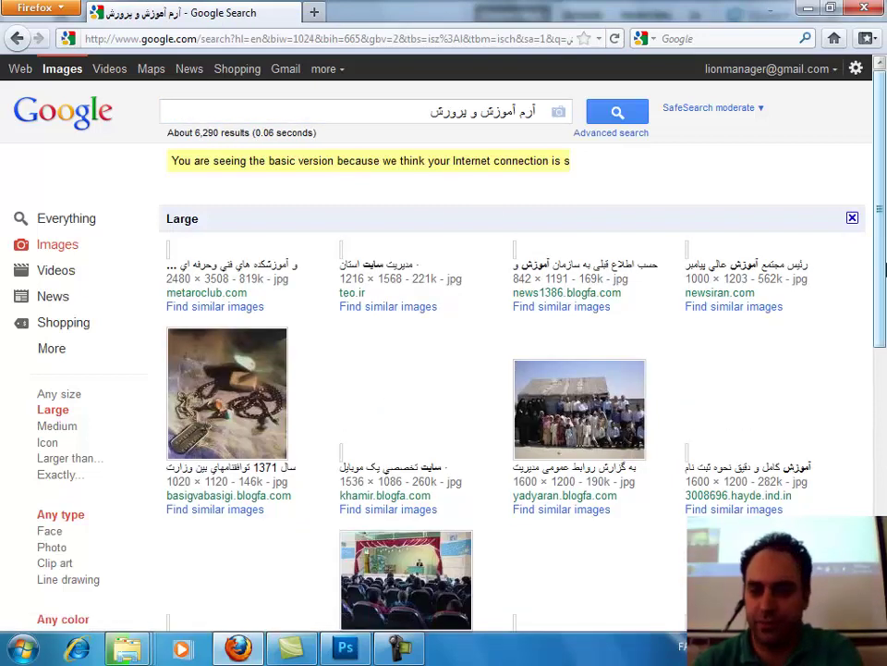
Step: Browse the second and third pages of image results
scroll(883, 276, down, 2)
scroll(882, 275, down, 6)
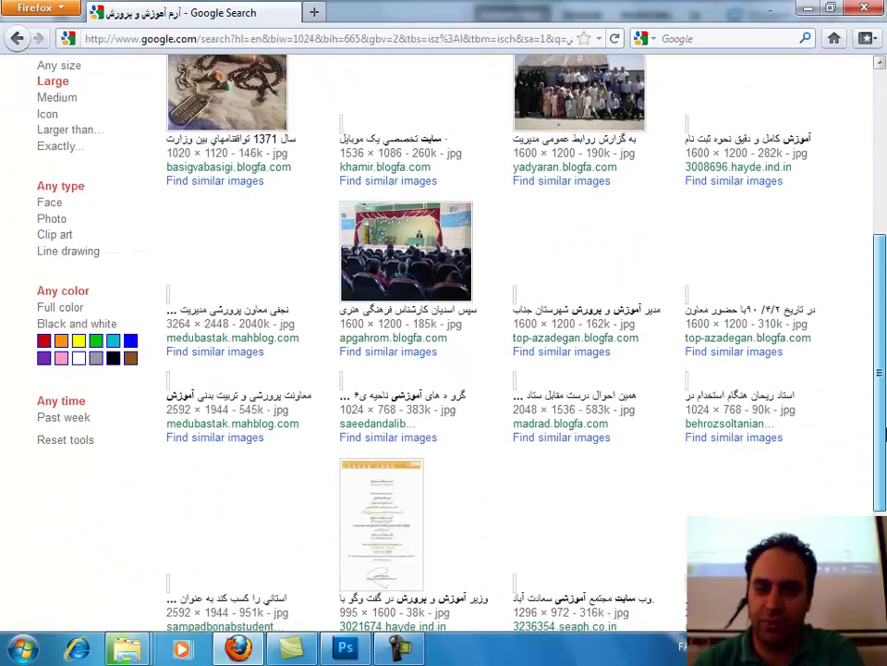
scroll(883, 276, down, 1)
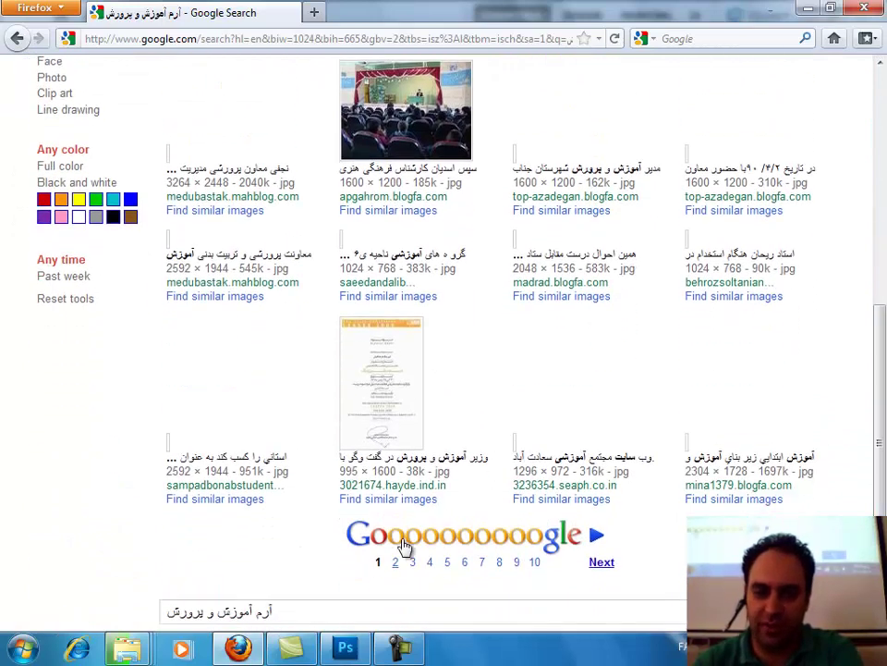
click(395, 561)
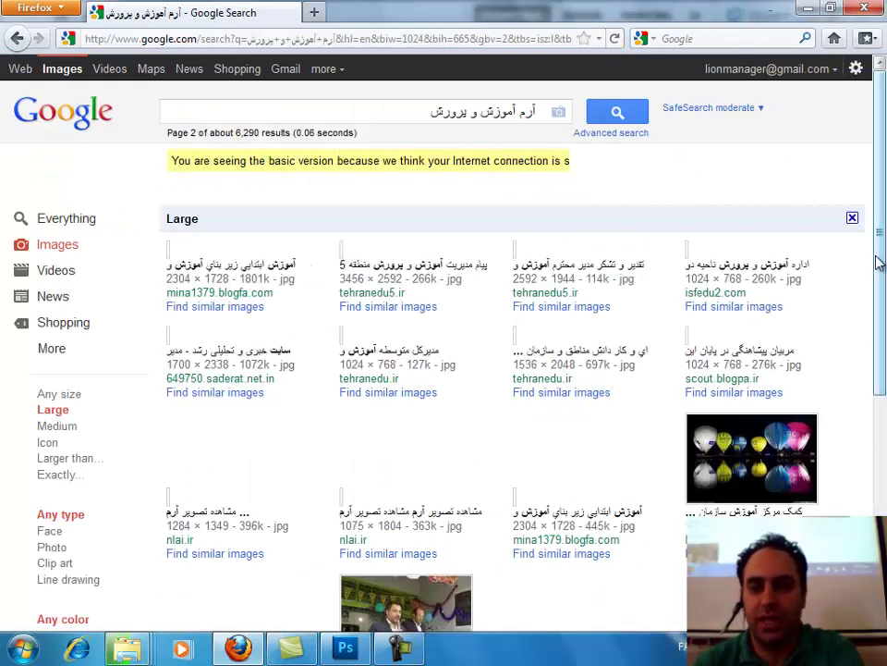
drag(878, 263, 880, 475)
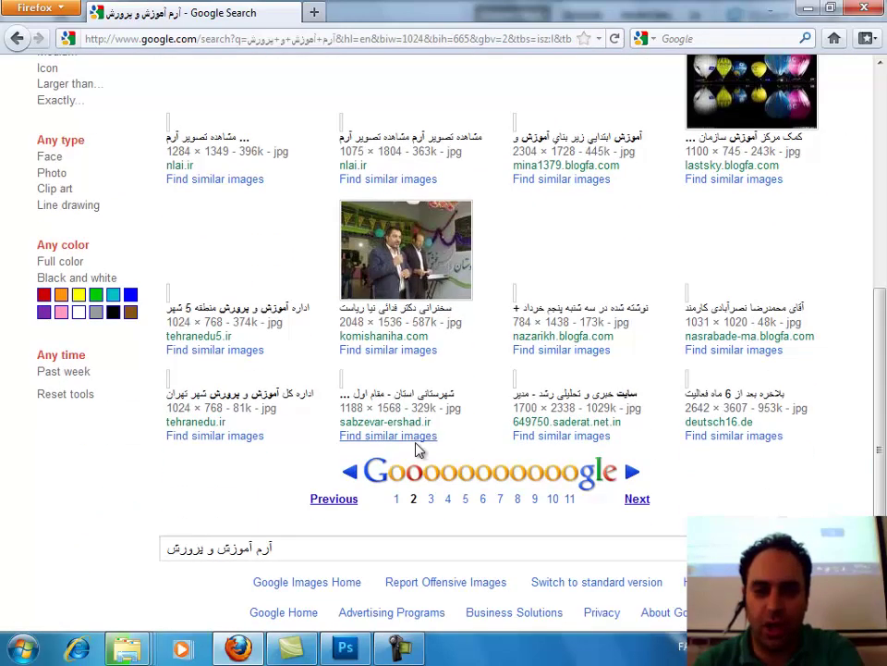
click(428, 481)
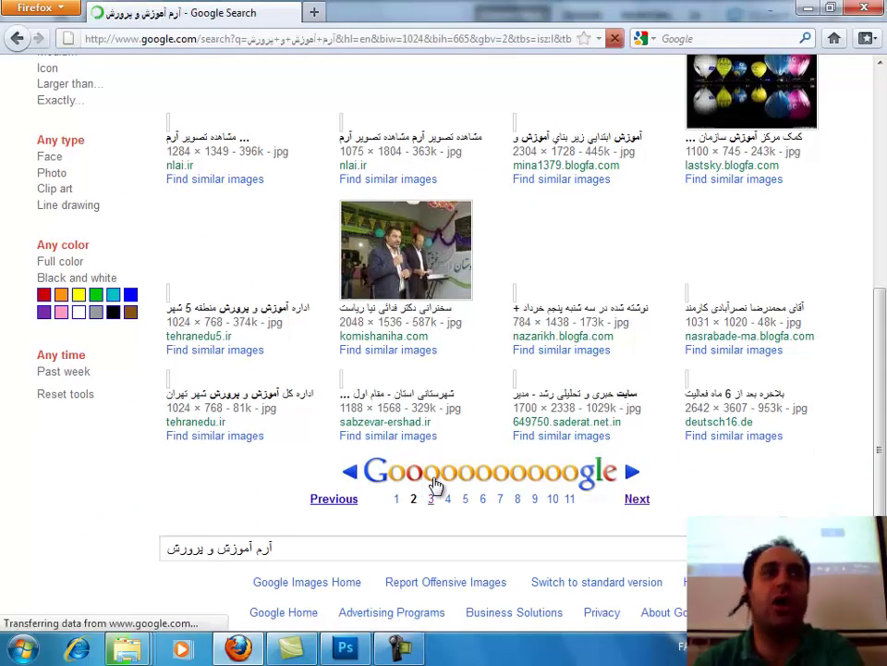
drag(881, 250, 860, 403)
scroll(851, 462, down, 5)
scroll(287, 151, up, 10)
Step: Go back through history to the unfiltered any-size image results
click(18, 39)
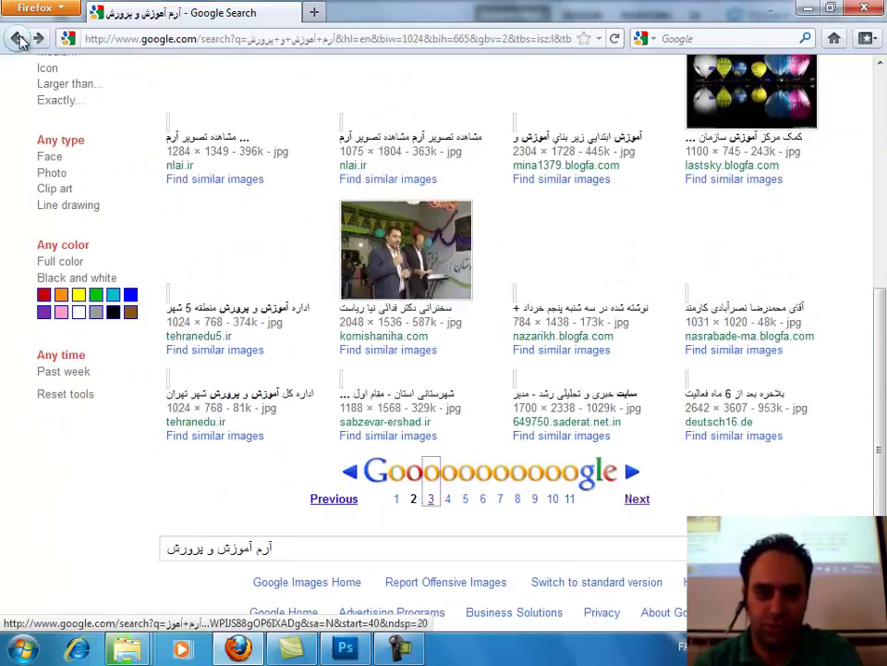
click(18, 39)
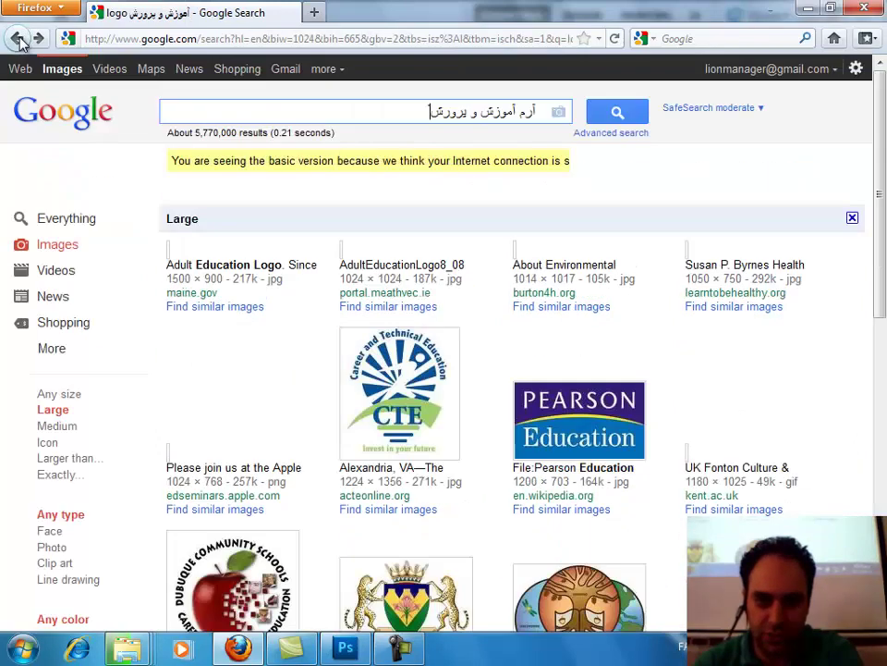
click(19, 38)
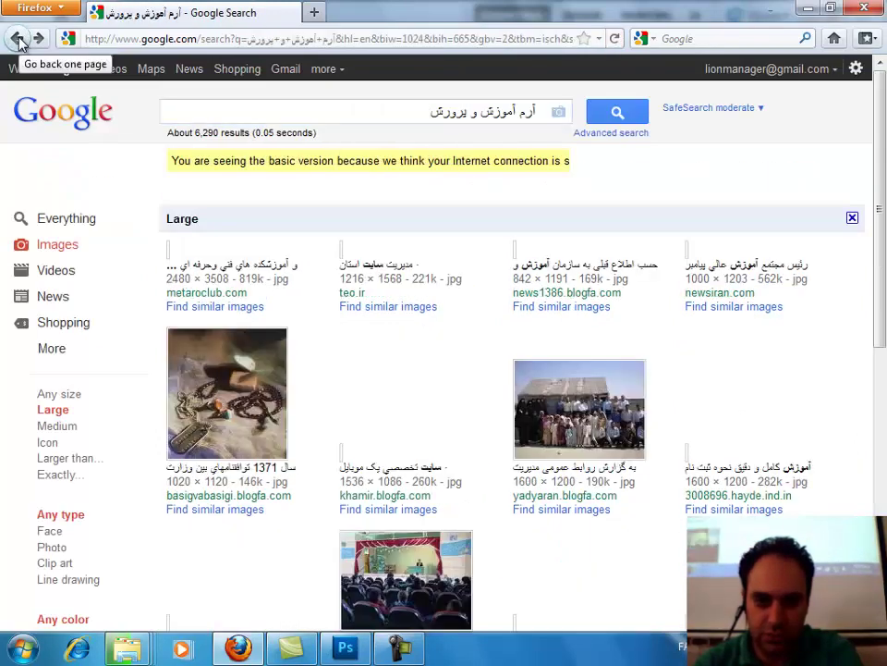
click(18, 39)
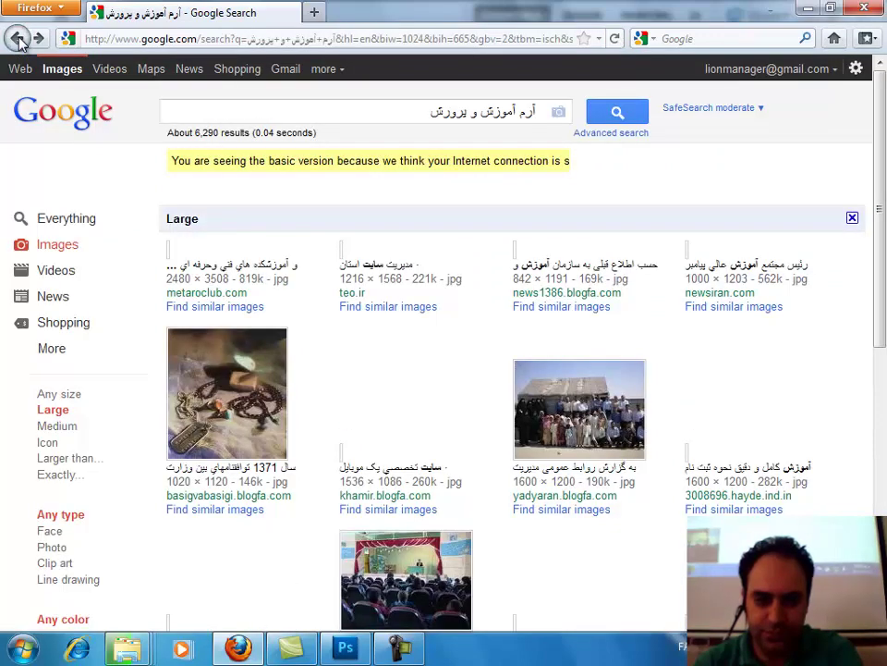
click(18, 40)
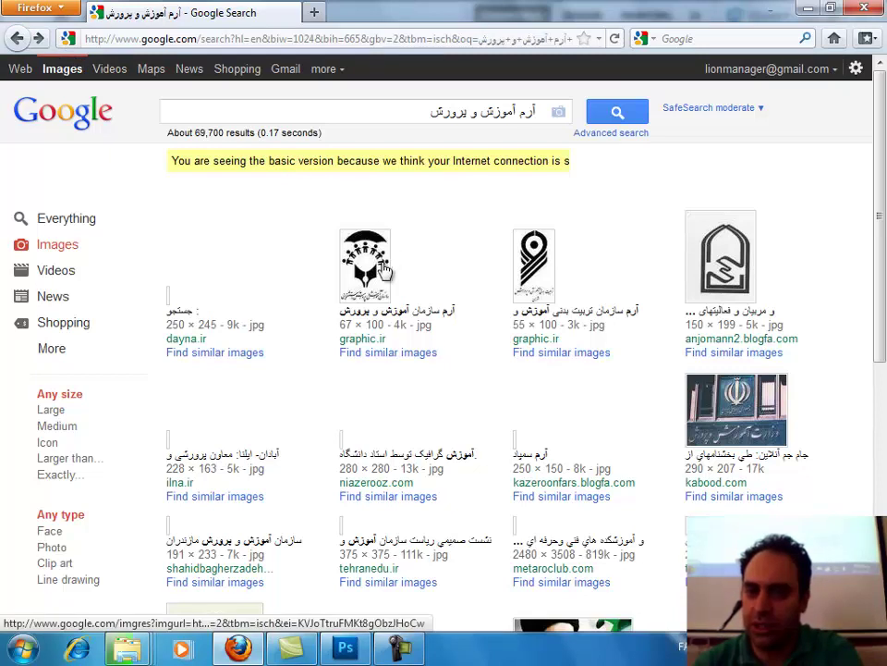
scroll(393, 259, down, 5)
Step: Open the ministry logo's full-size image and choose Save Image As
click(246, 346)
click(684, 152)
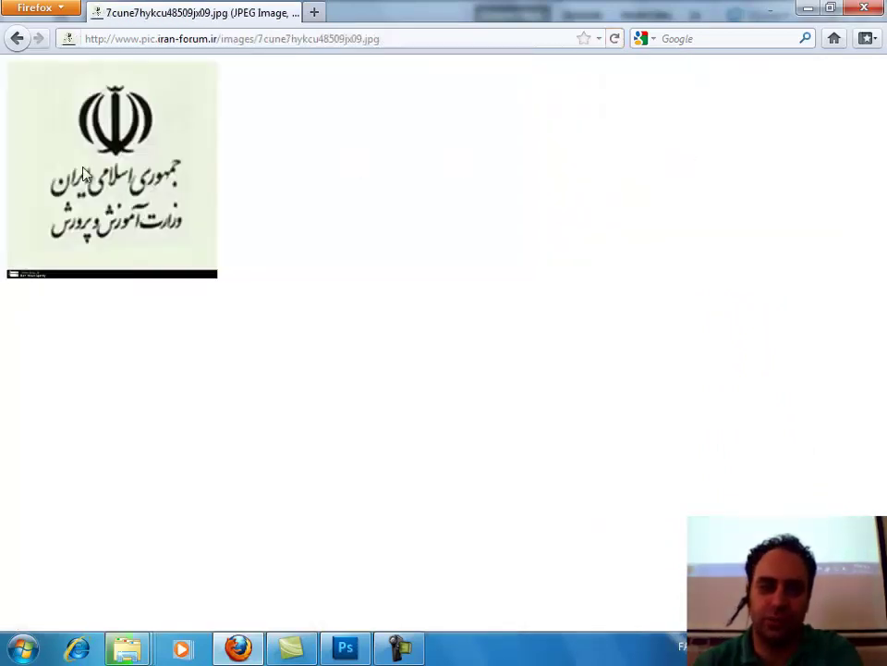
right_click(85, 169)
click(151, 224)
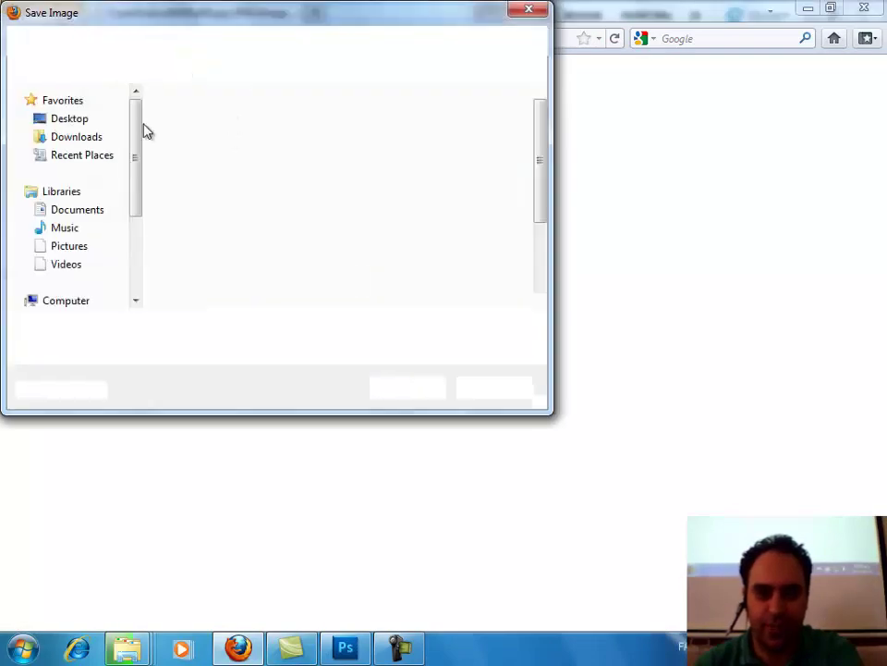
Step: Save it as arm e amouzesh o parvaresh.jpg in D:\photo shop training level 2\jalase 1
double_click(216, 207)
click(229, 191)
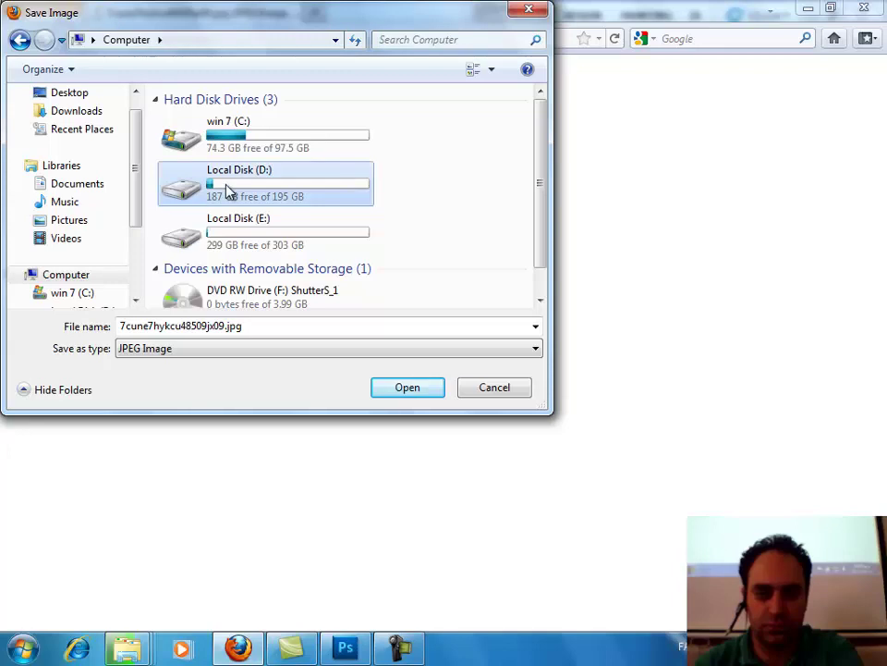
double_click(228, 191)
click(378, 188)
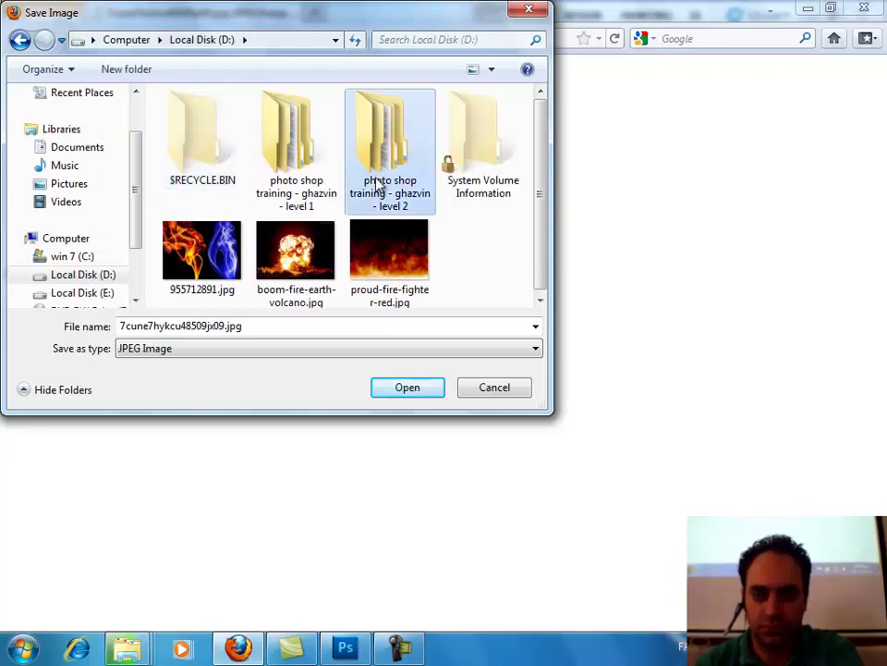
double_click(378, 188)
double_click(204, 130)
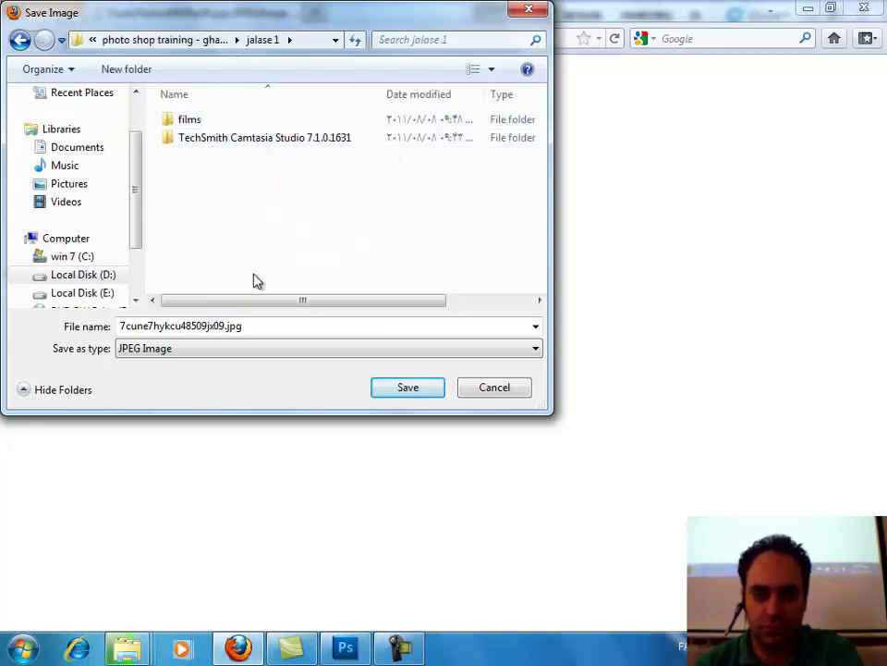
triple_click(251, 325)
text(ه)
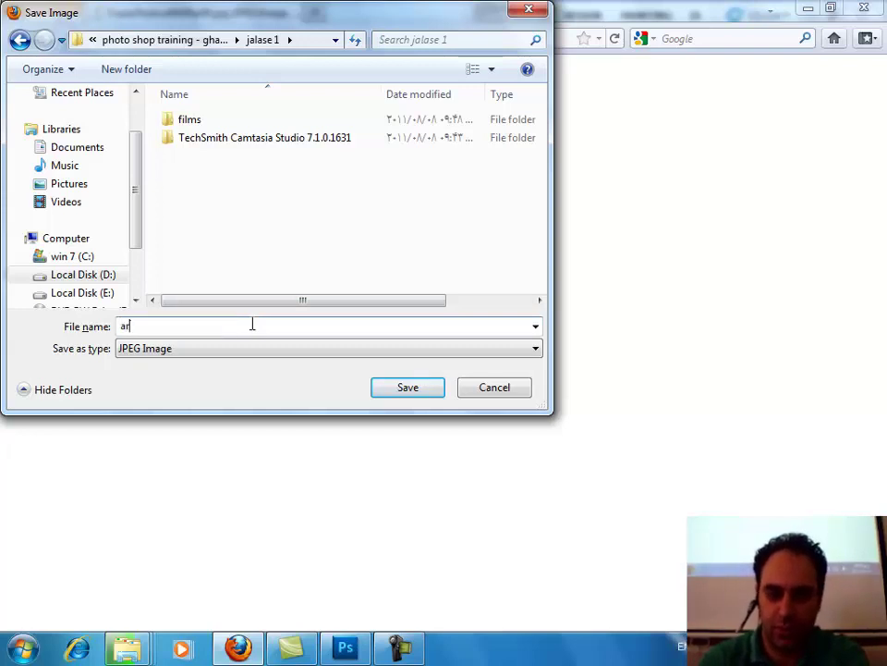
text(m e amouz)
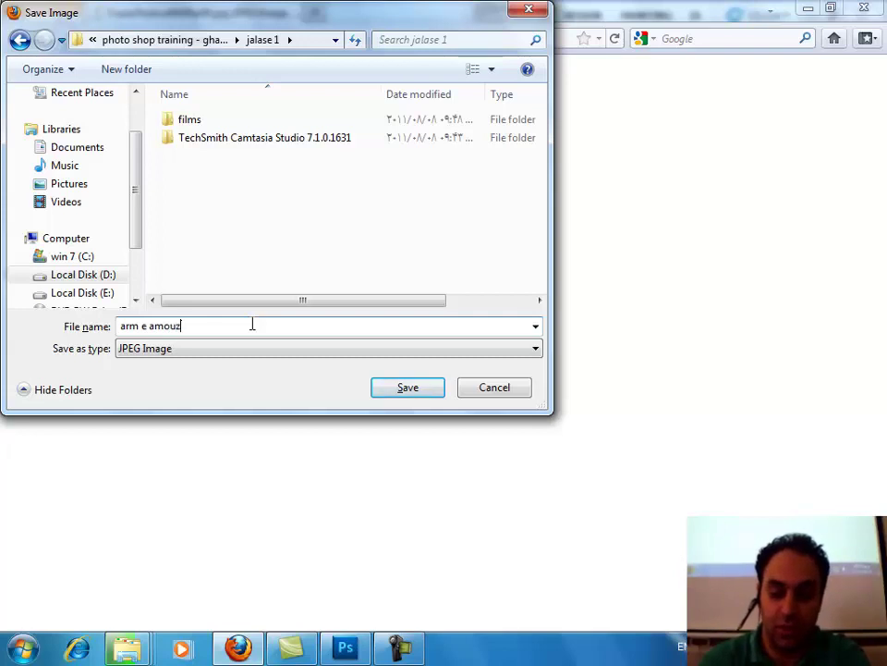
text(varesh)
key(Return)
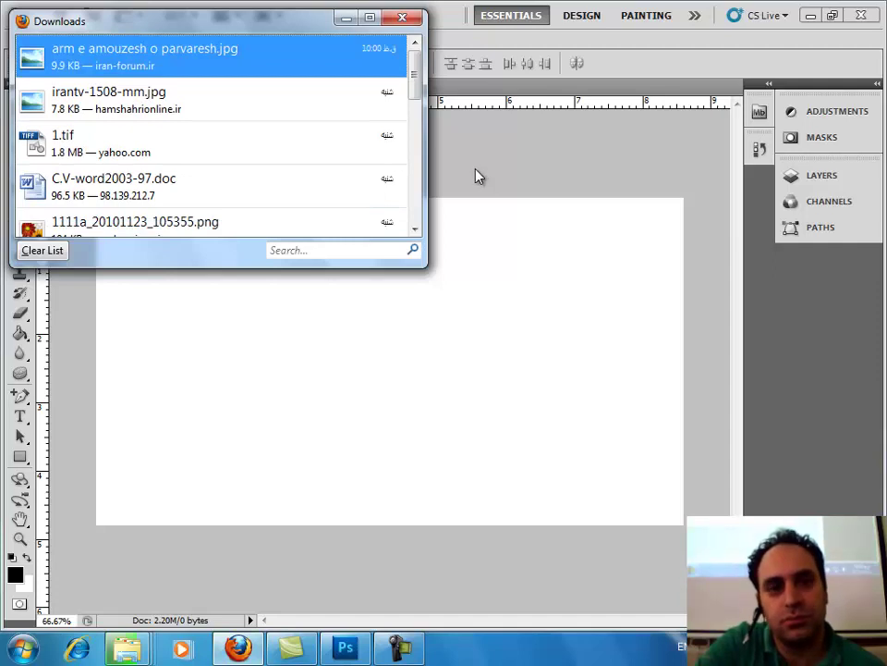
Step: Close the Downloads list and browse File > Open to the jalase 1 folder on D:
click(402, 18)
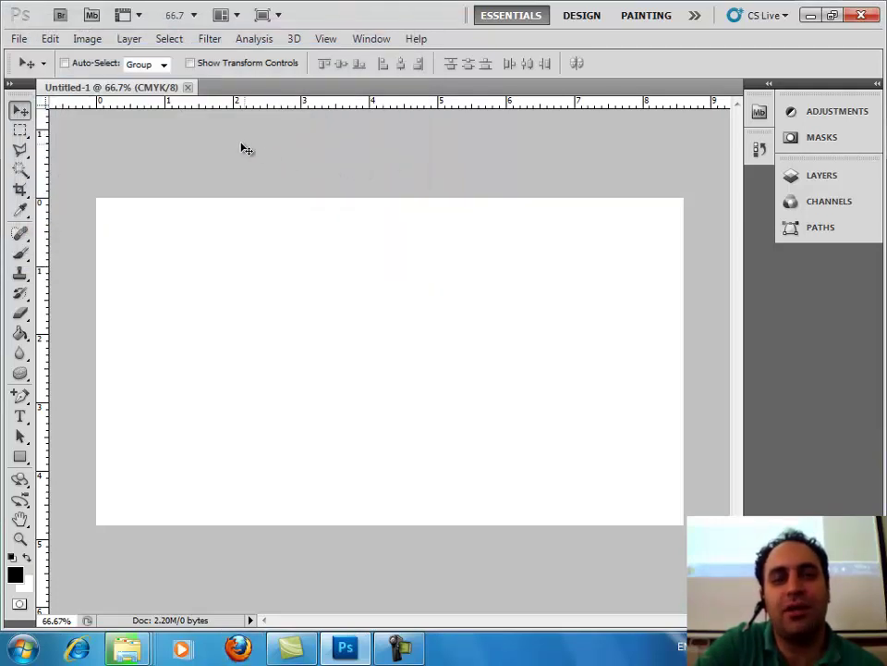
click(19, 39)
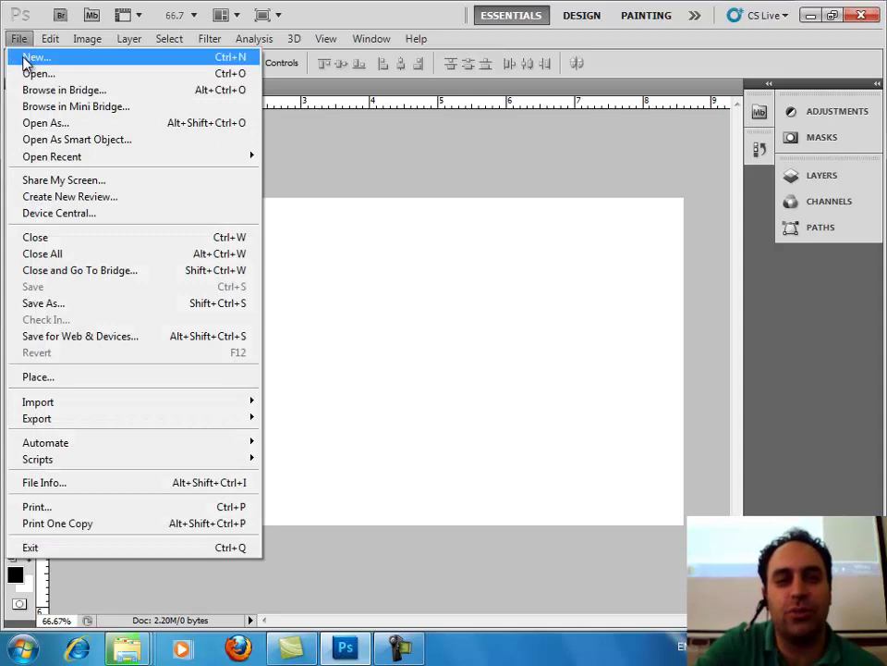
click(28, 75)
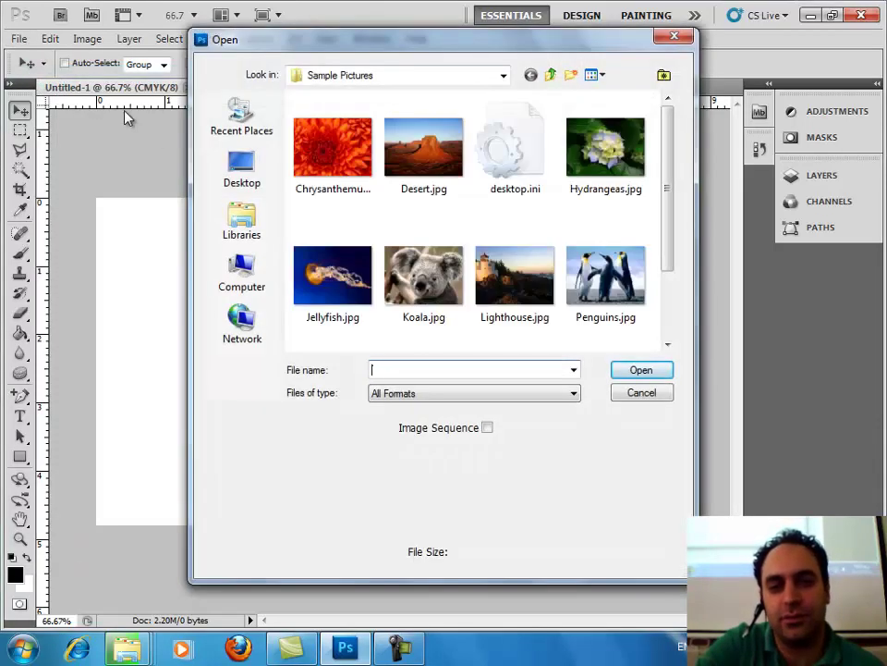
click(257, 271)
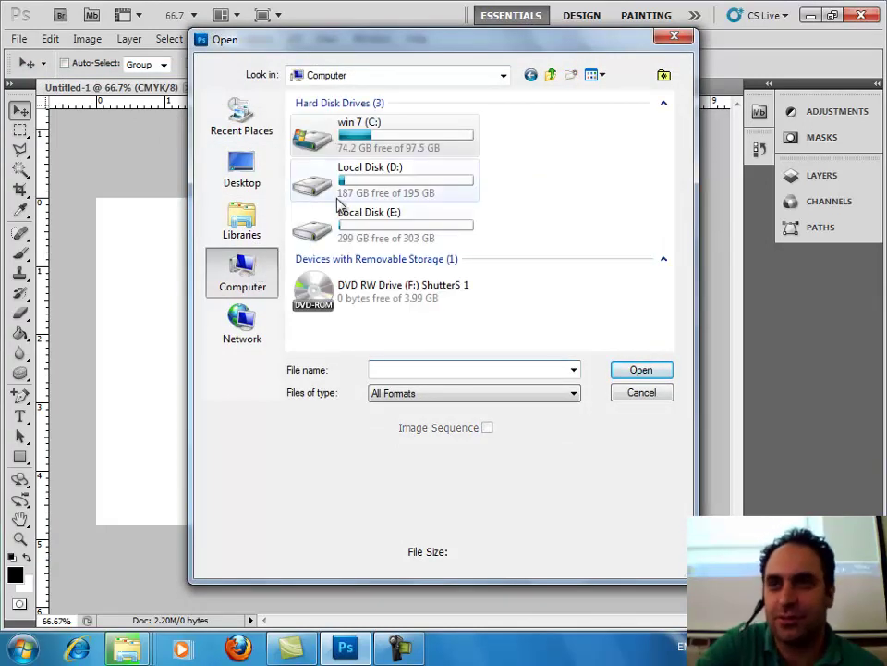
click(362, 190)
double_click(362, 189)
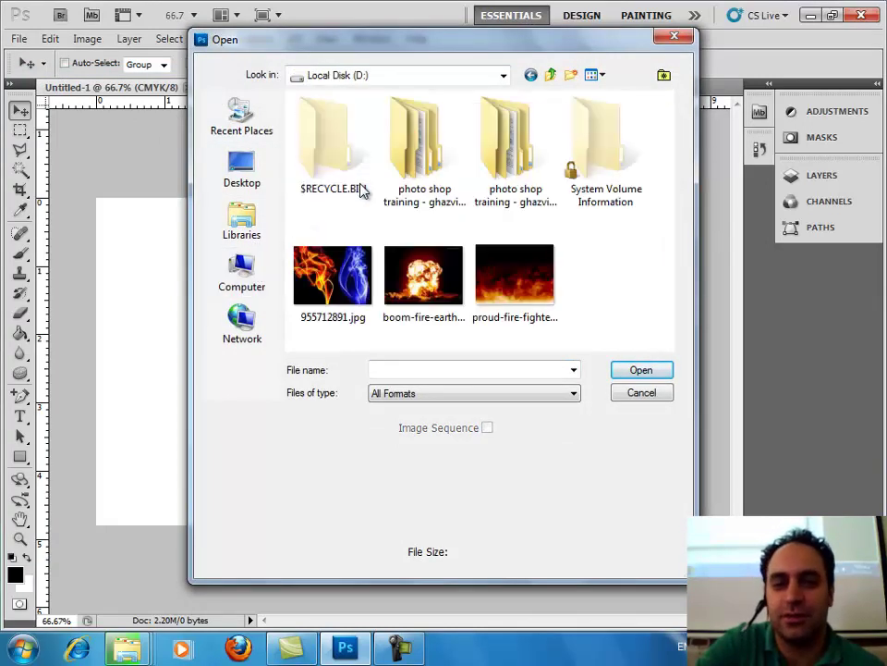
click(506, 162)
double_click(507, 162)
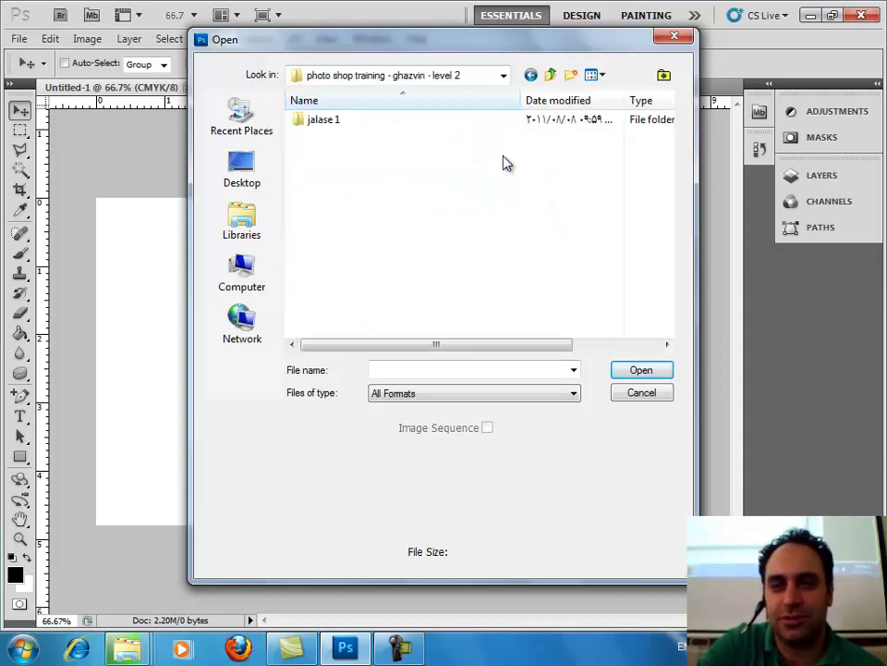
double_click(321, 120)
Step: Open arm e amouzesh o parvaresh.jpg, float its window, and drag the logo onto the card
click(339, 156)
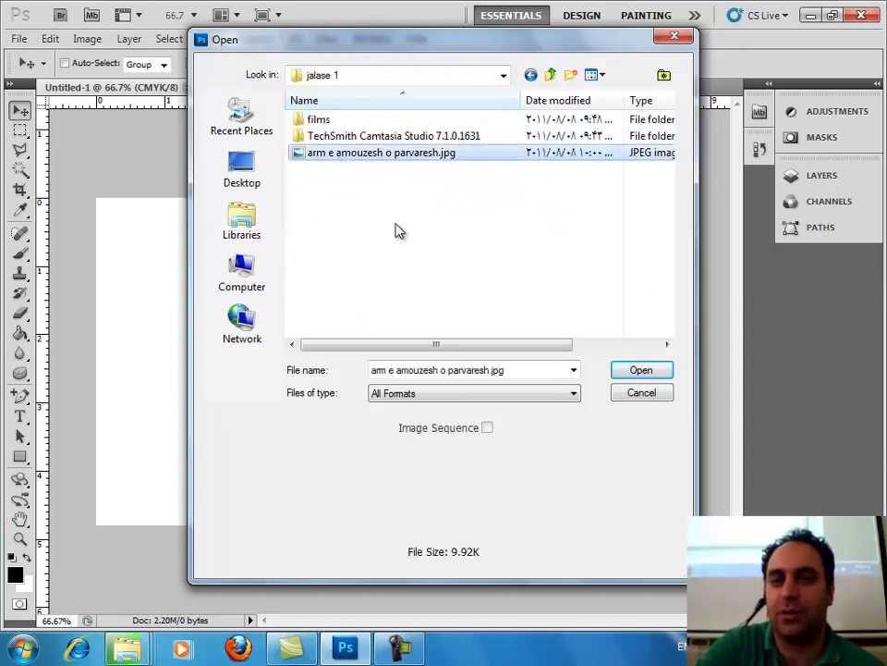
click(629, 379)
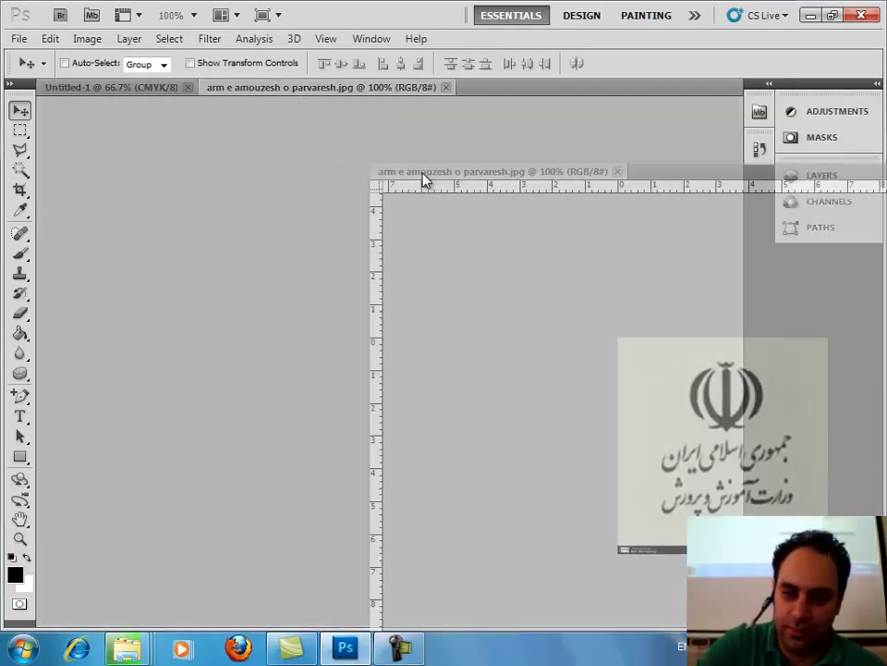
drag(254, 87, 418, 153)
drag(552, 304, 325, 416)
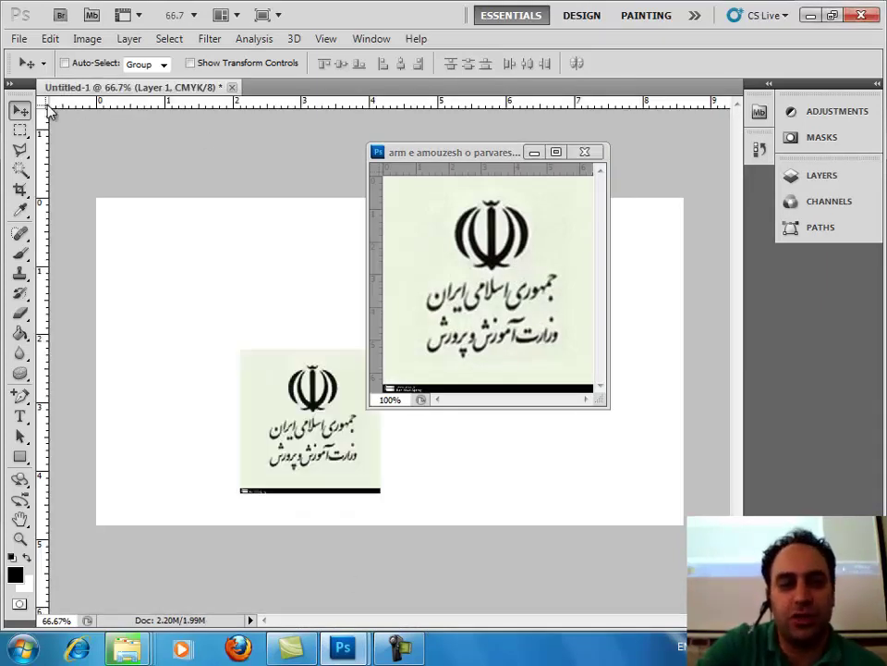
Step: Move the logo to the top-left, zero the rulers at the right edge, and add a vertical guide
click(584, 152)
drag(324, 448, 178, 302)
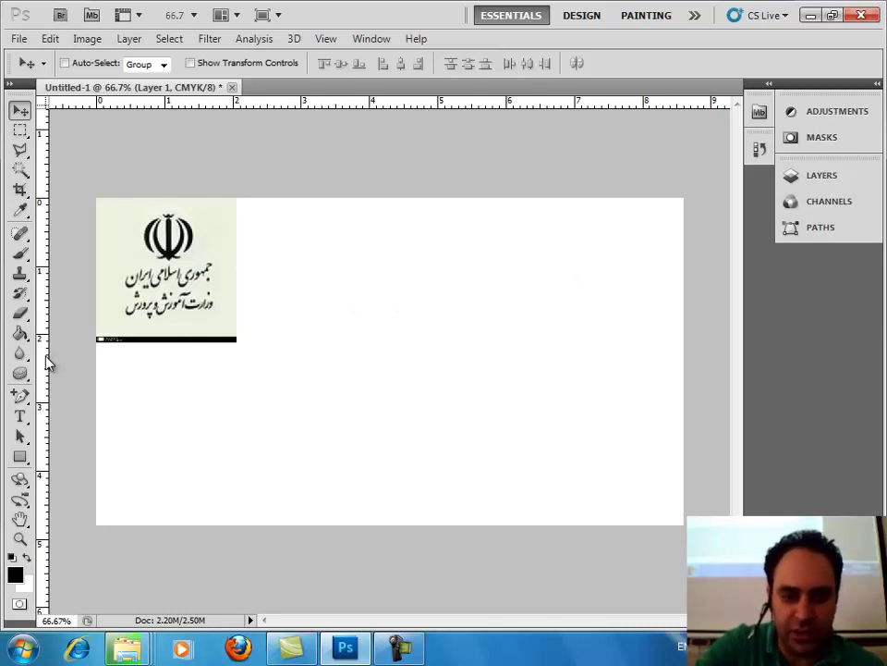
key(ctrl+semicolon)
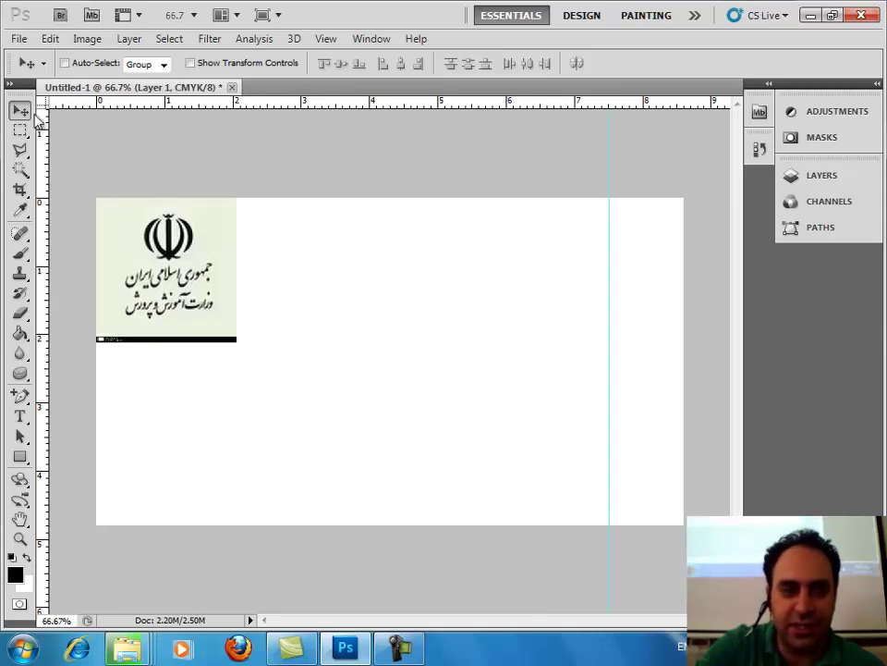
drag(44, 102, 271, 164)
drag(45, 102, 683, 197)
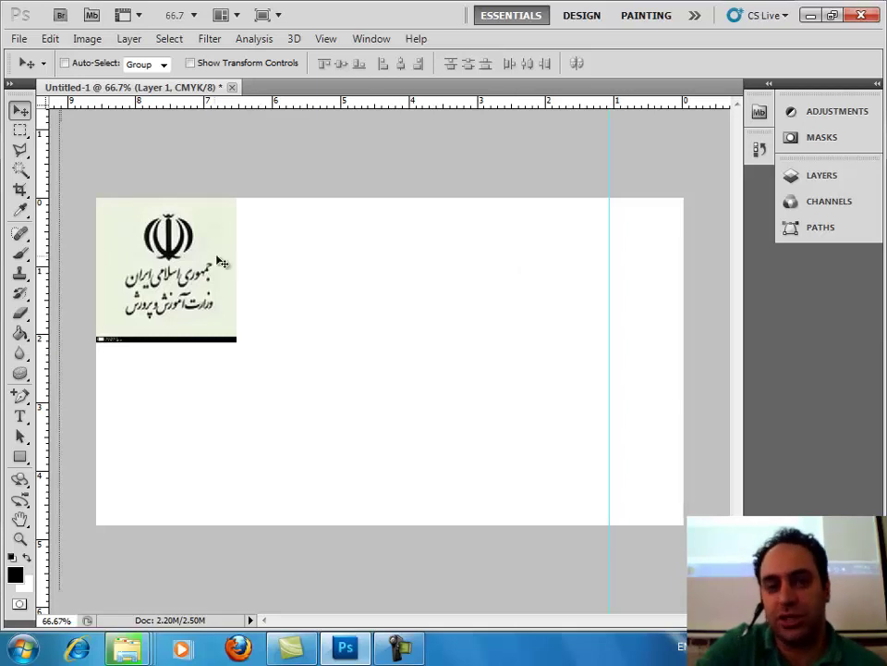
drag(45, 271, 649, 303)
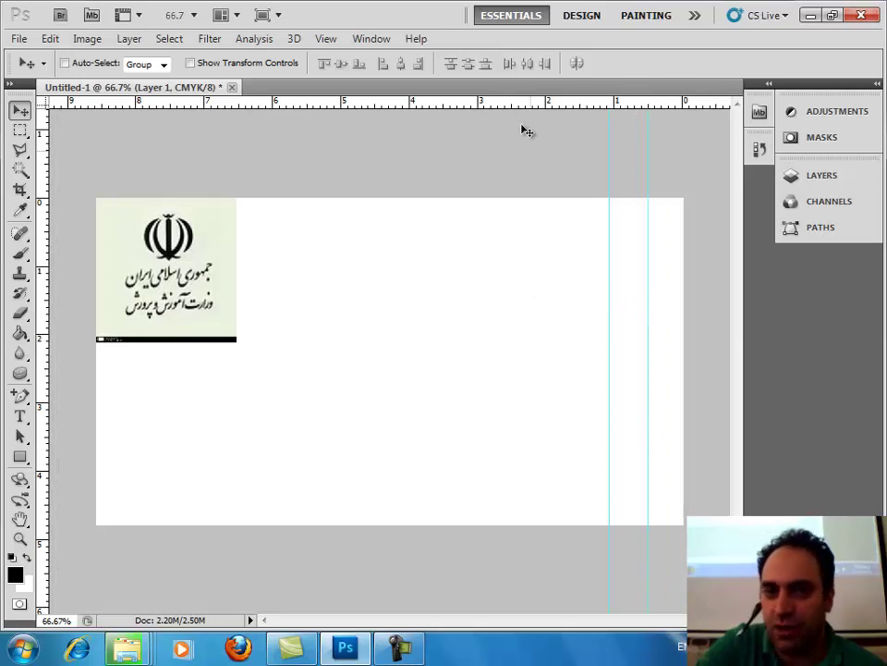
Step: Switch the rulers to millimetres and reposition the vertical guide at close zoom
right_click(518, 104)
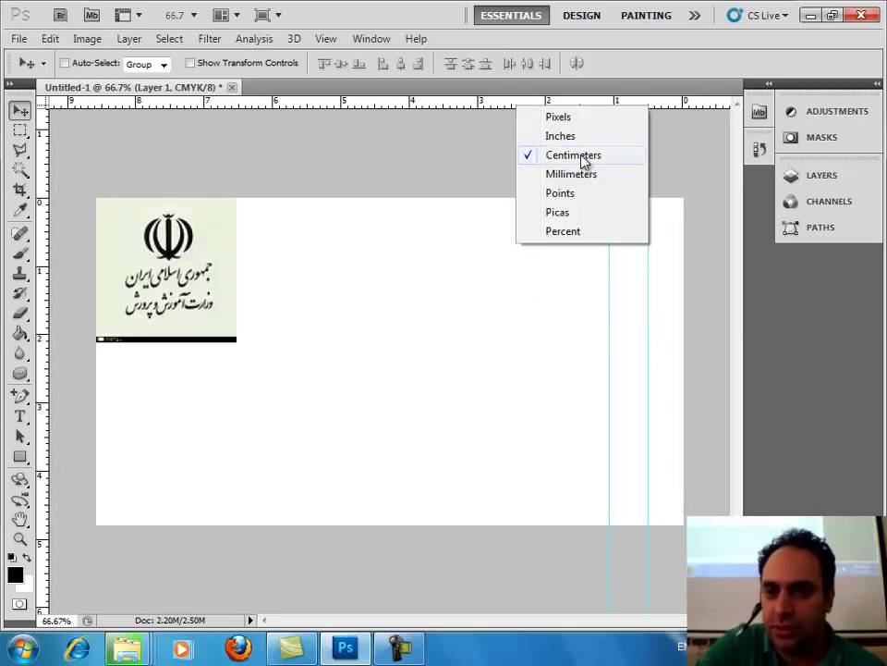
click(574, 174)
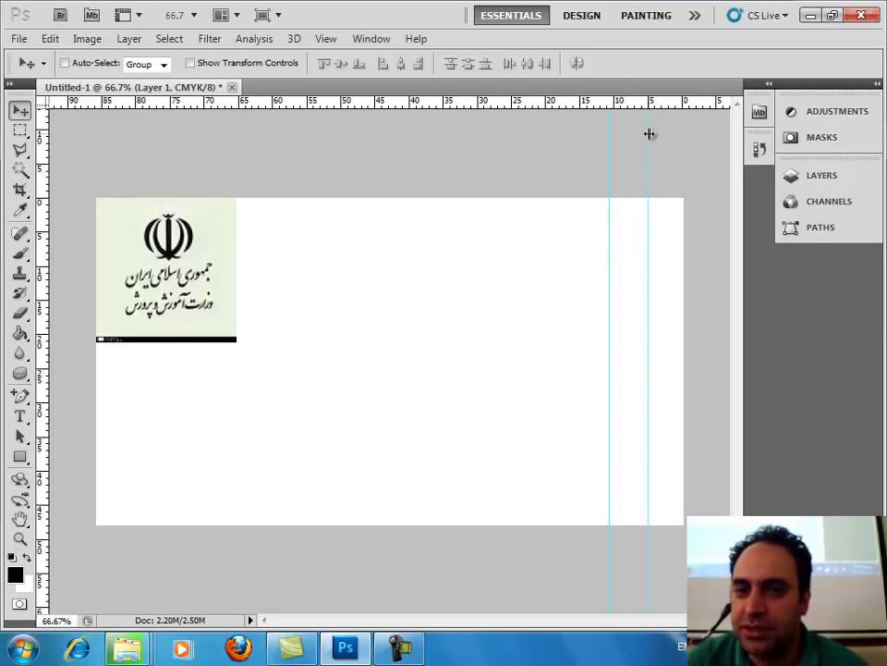
drag(647, 134, 513, 141)
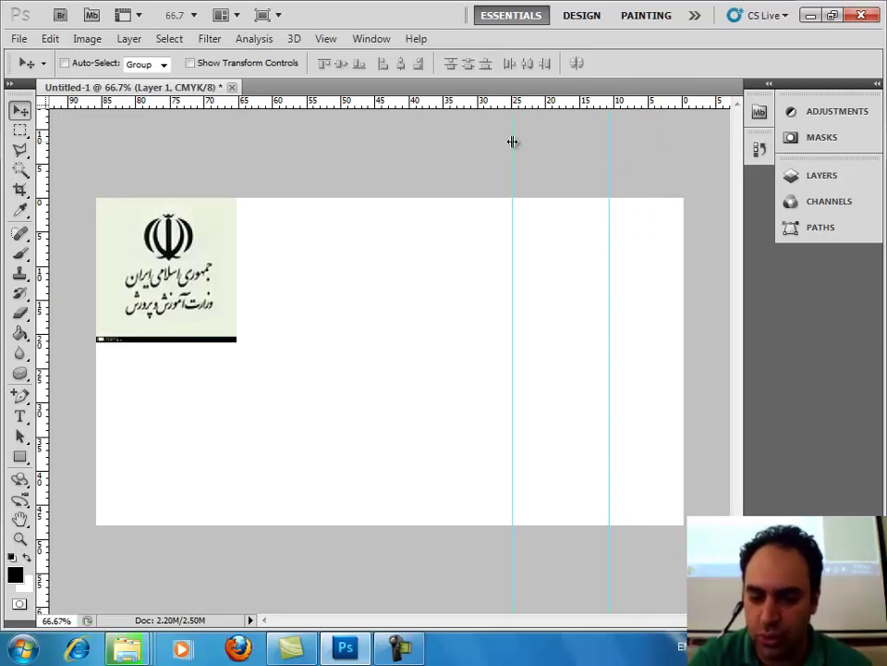
key(ctrl+plus)
key(ctrl+plus)
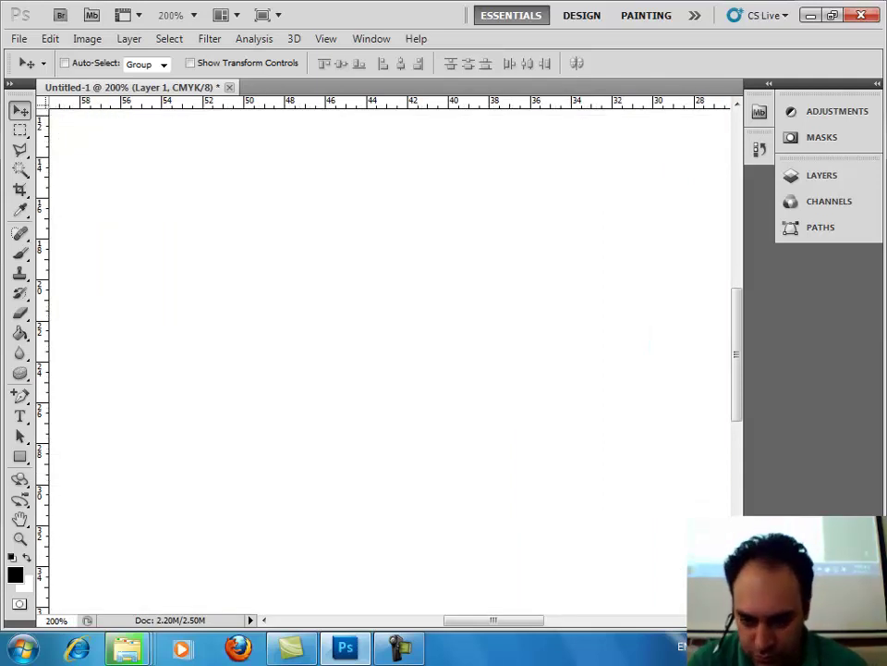
drag(525, 626, 626, 632)
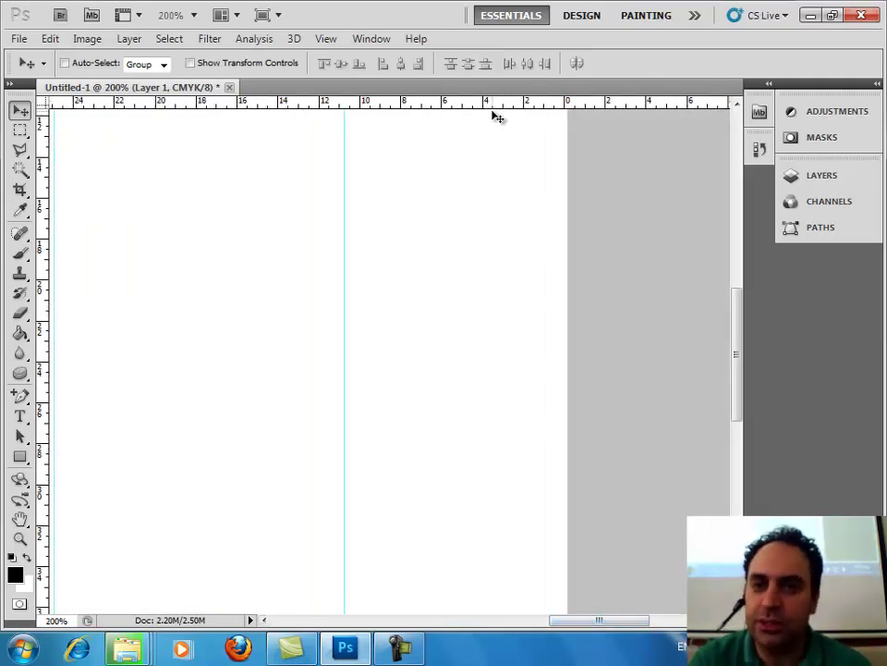
drag(344, 124, 359, 124)
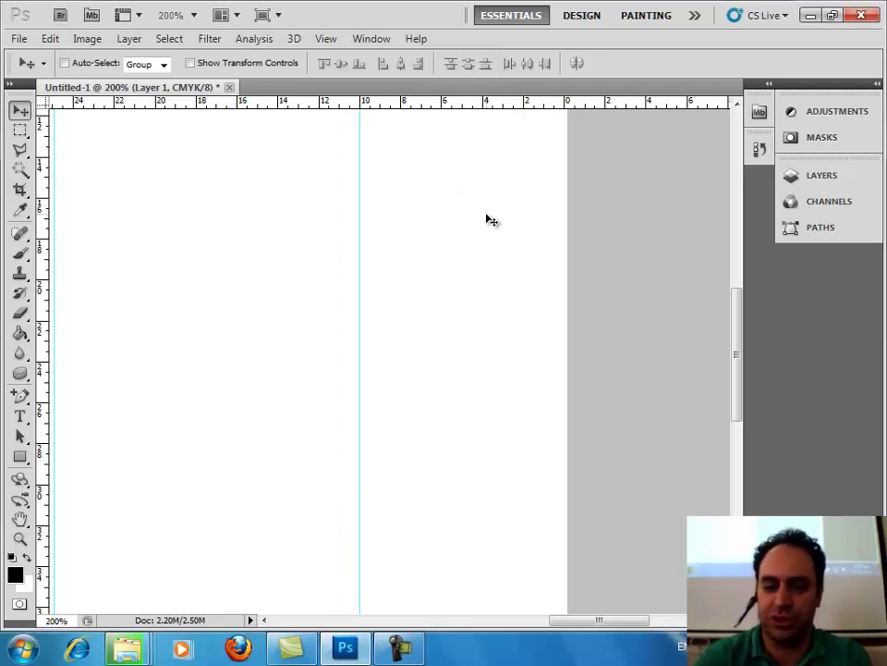
Step: Fit the card in view, set the right-margin guide, and add a horizontal guide near the top
key(ctrl+0)
drag(529, 211, 4, 277)
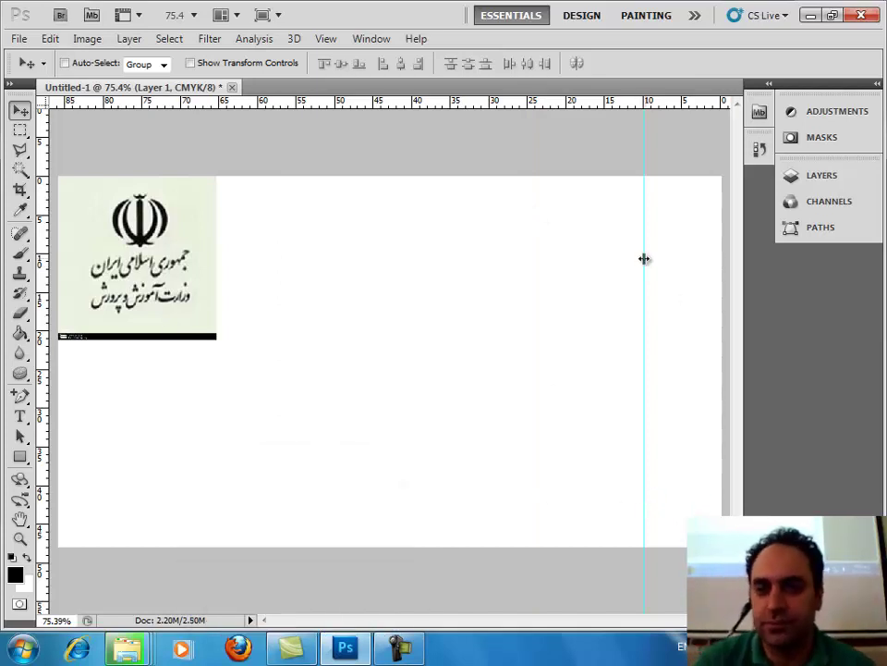
drag(643, 258, 682, 259)
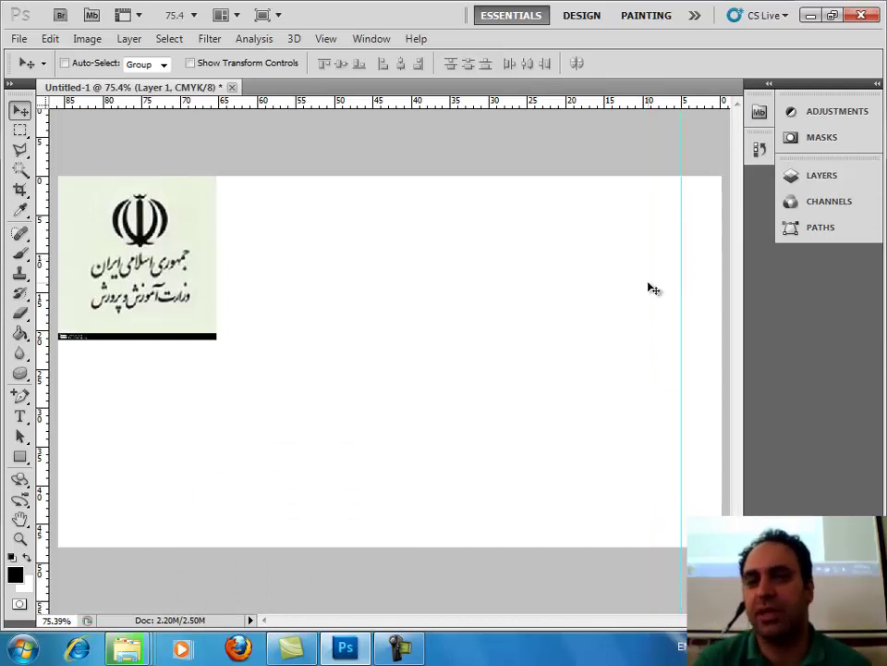
drag(244, 103, 260, 215)
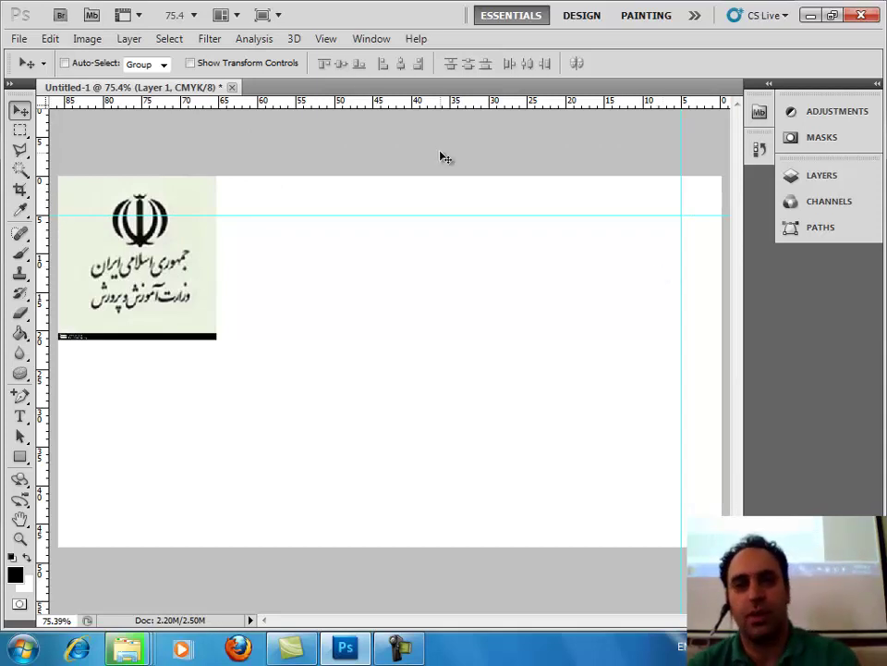
click(338, 42)
mouse_move(407, 360)
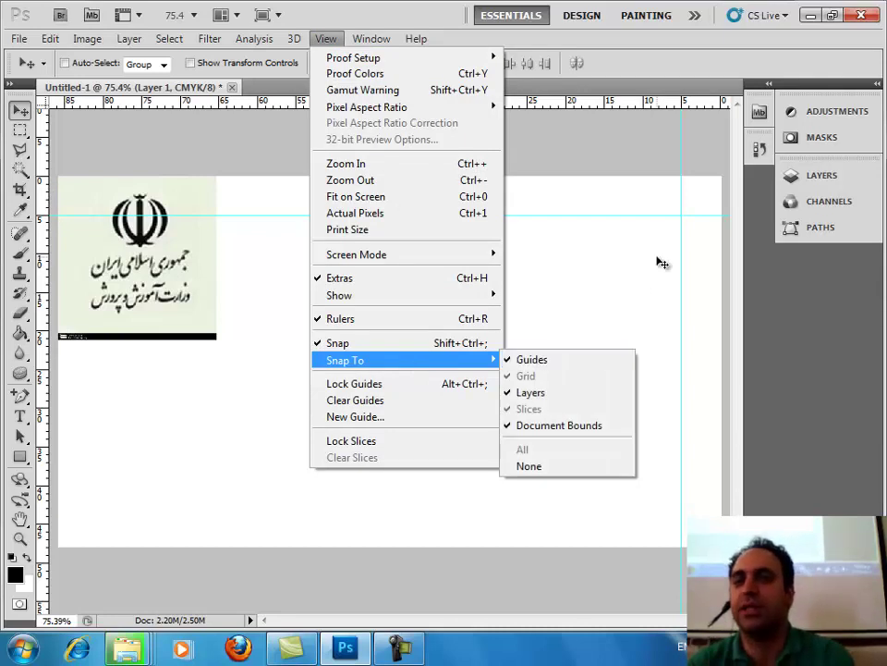
Step: Close the snapping menu and select the Horizontal Type tool
click(655, 264)
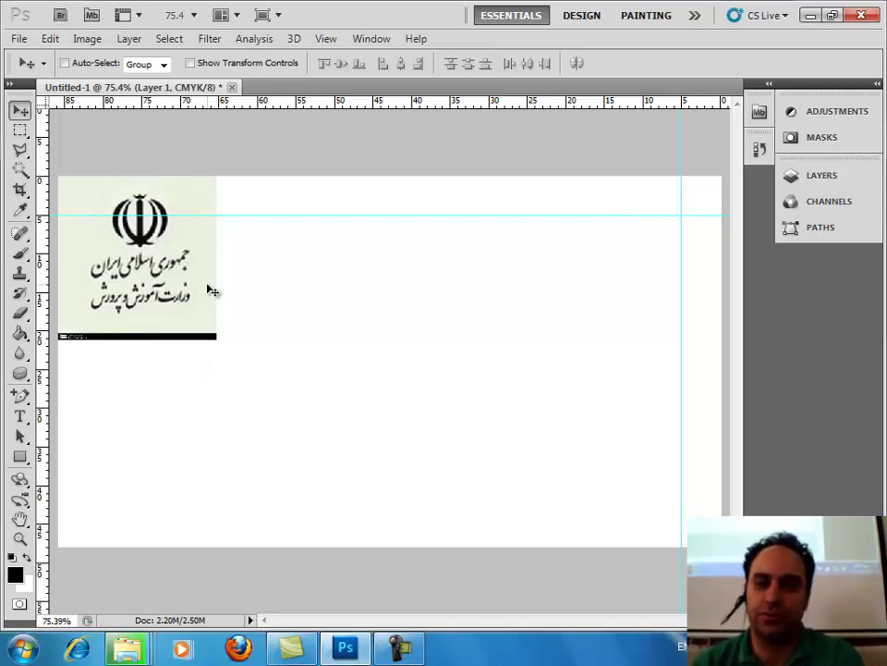
click(22, 420)
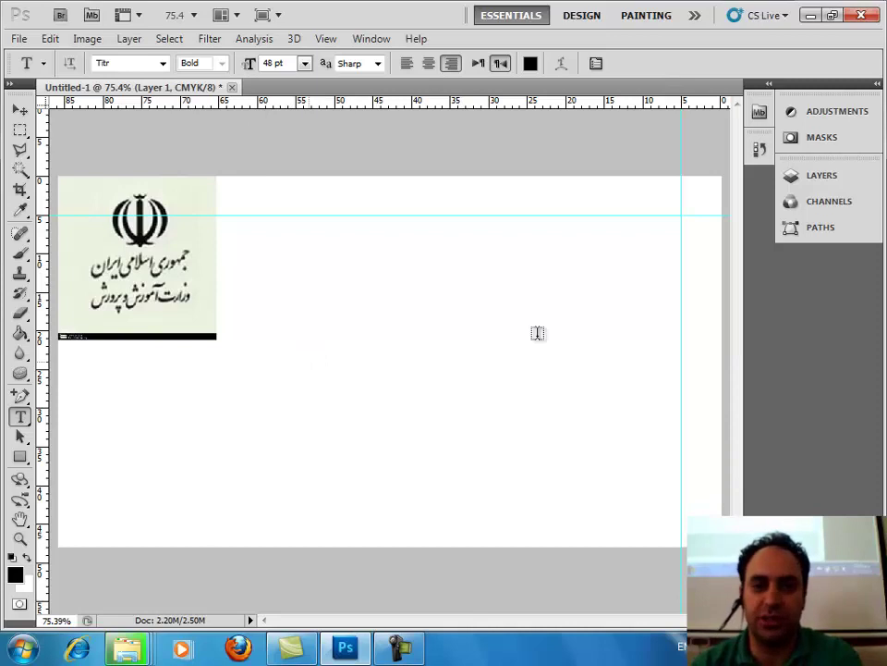
Step: Start a text line at the right margin guide and type خانم followed by a second word
click(616, 346)
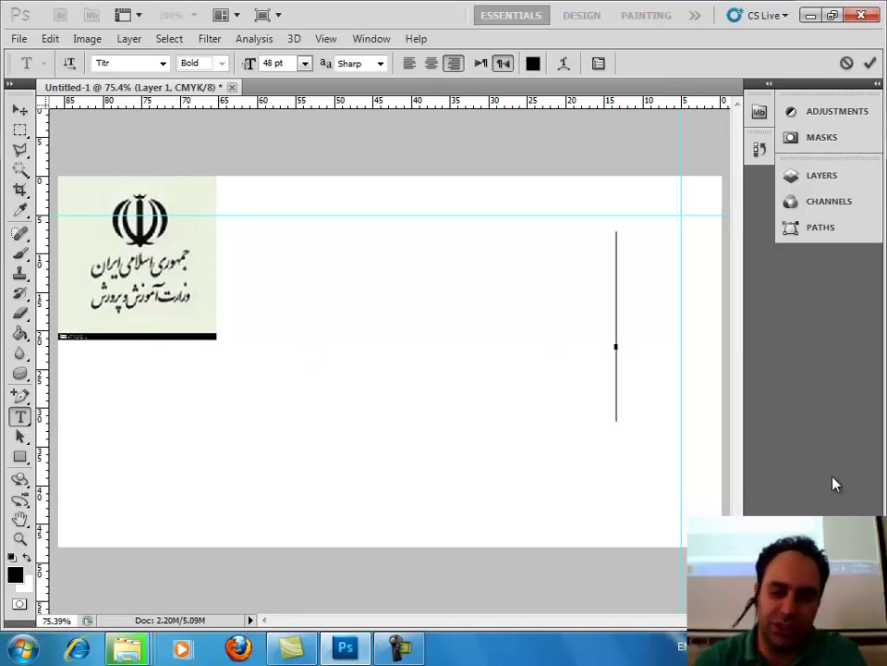
text(d)
key(BackSpace)
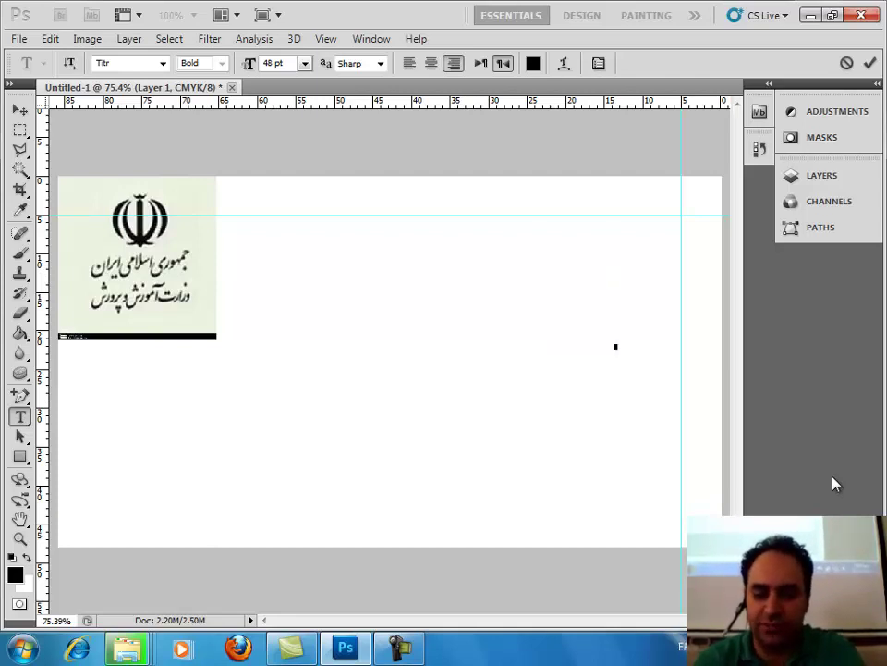
text(خان)
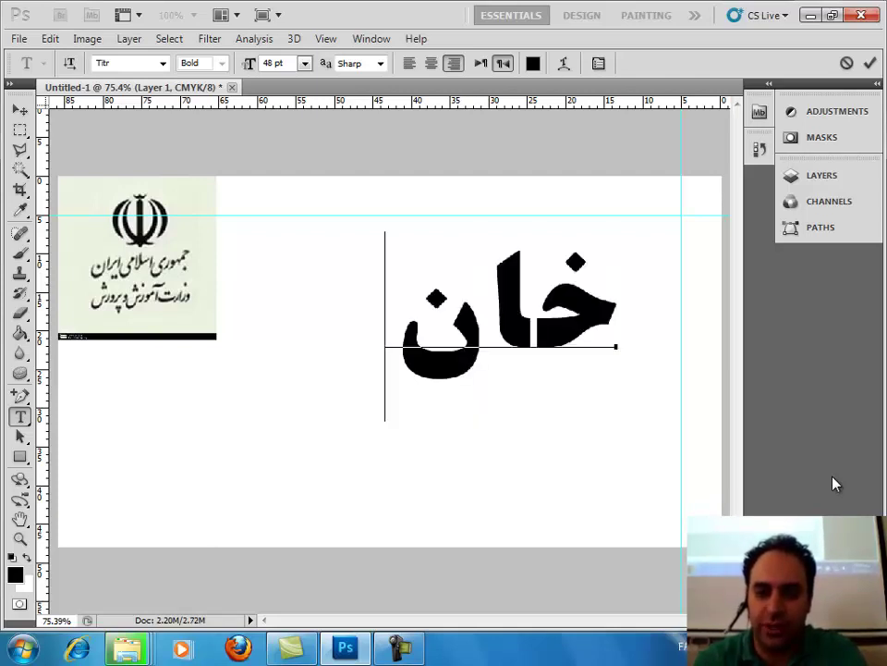
text(م)
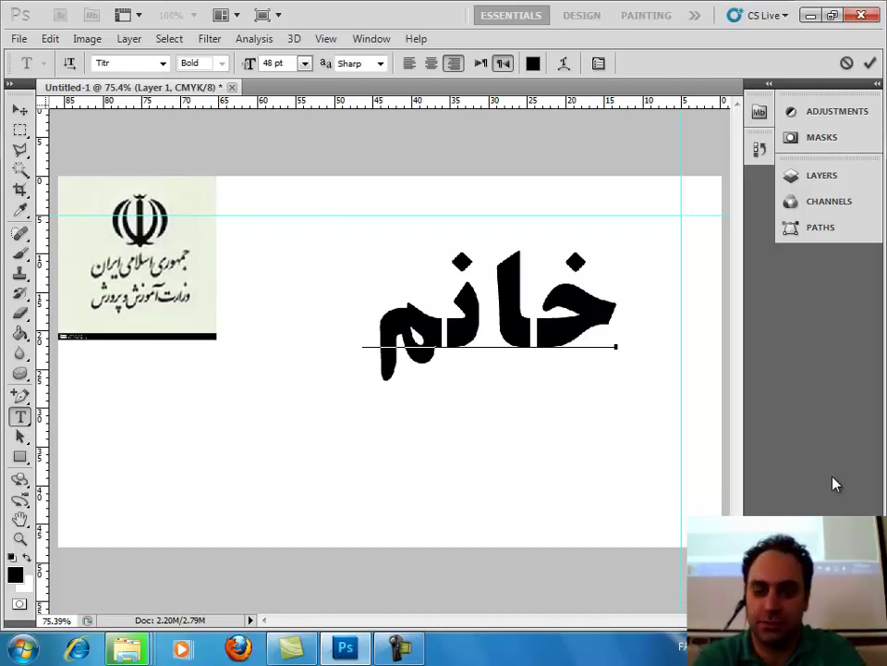
text(کل)
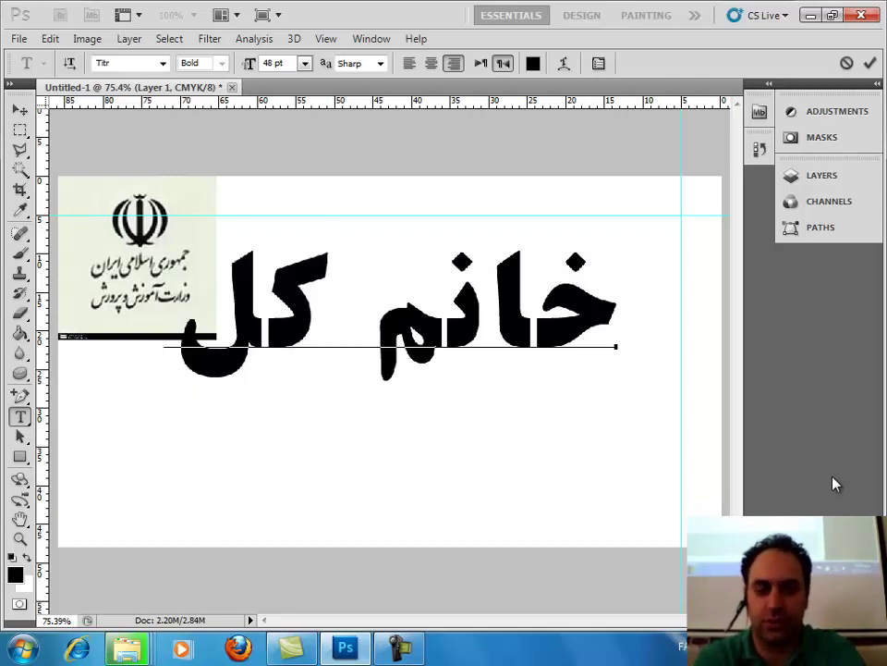
text(وانز)
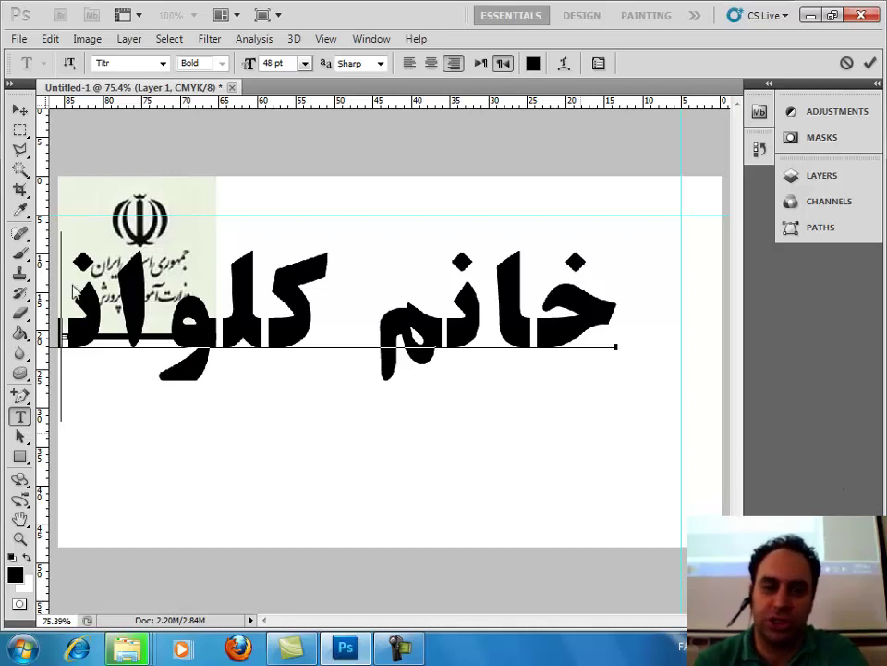
Step: Correct the second word's letters to the person's first name, then select all the text
click(327, 314)
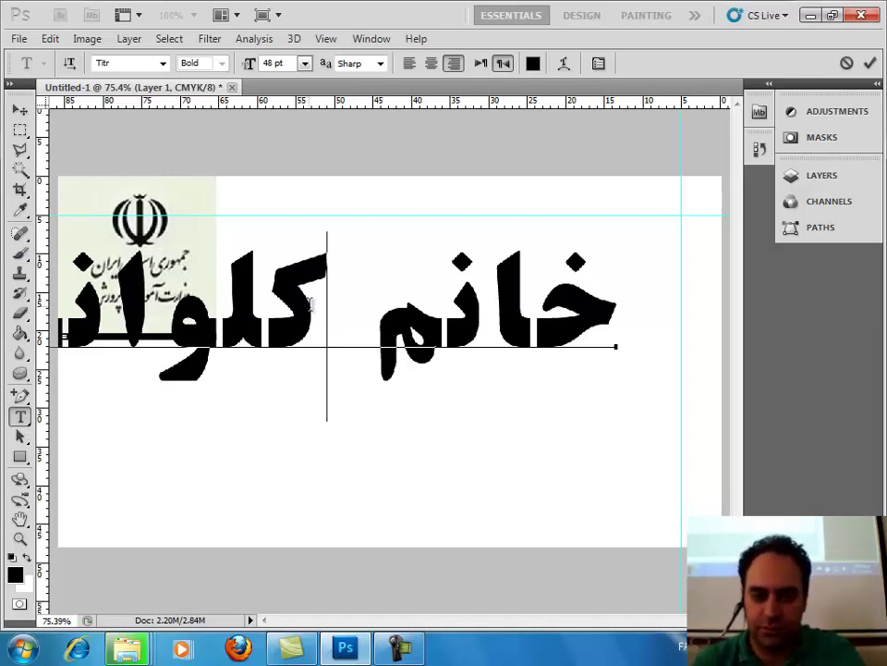
text(ج)
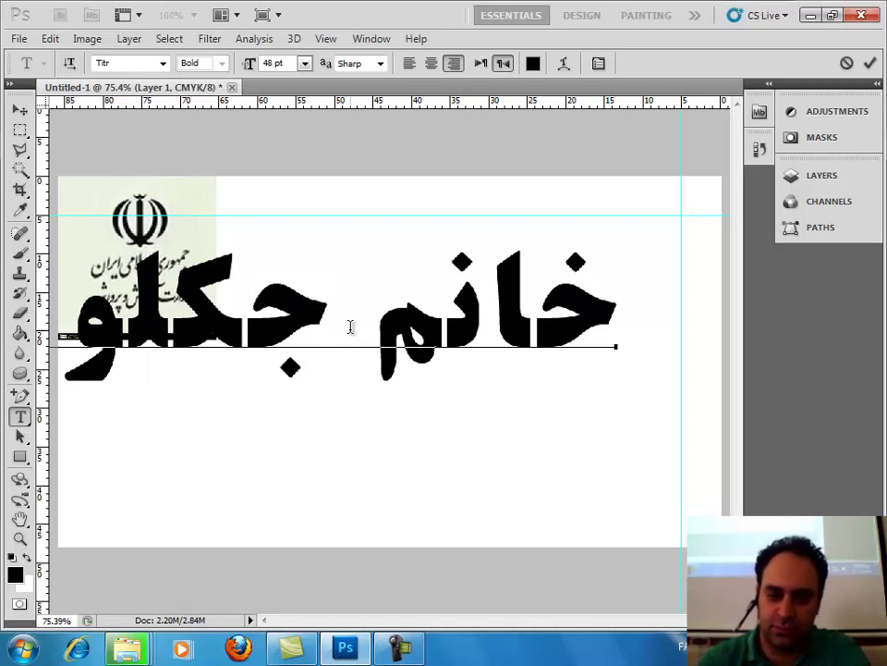
key(BackSpace)
text(حا)
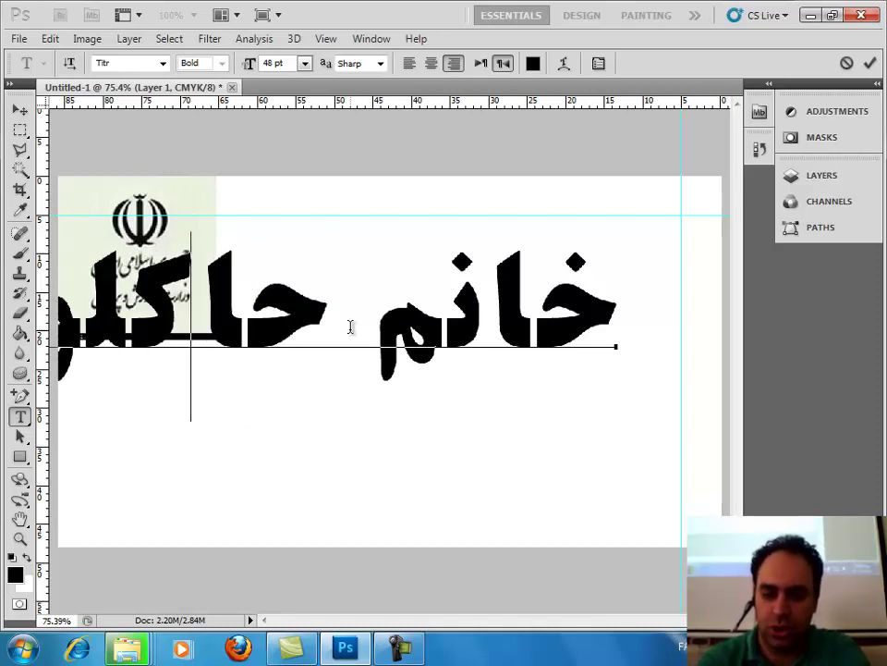
text(ج)
key(Delete)
key(Delete)
key(Delete)
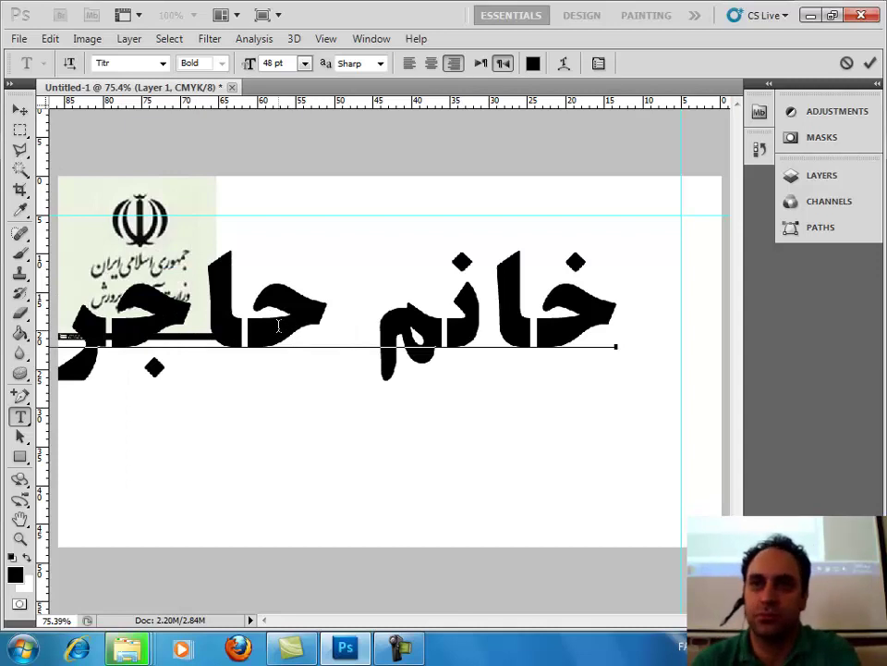
drag(252, 321, 316, 329)
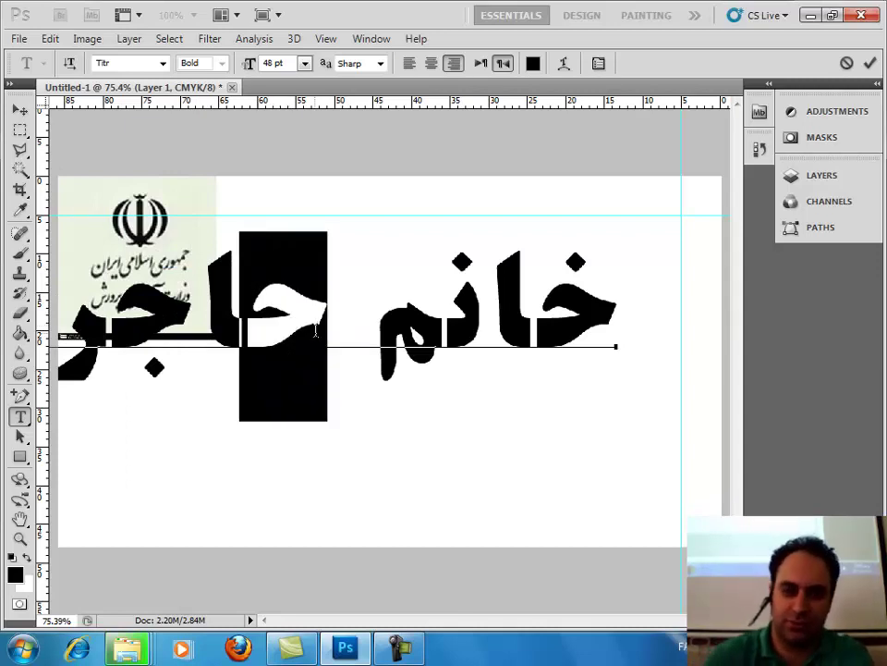
text(ه)
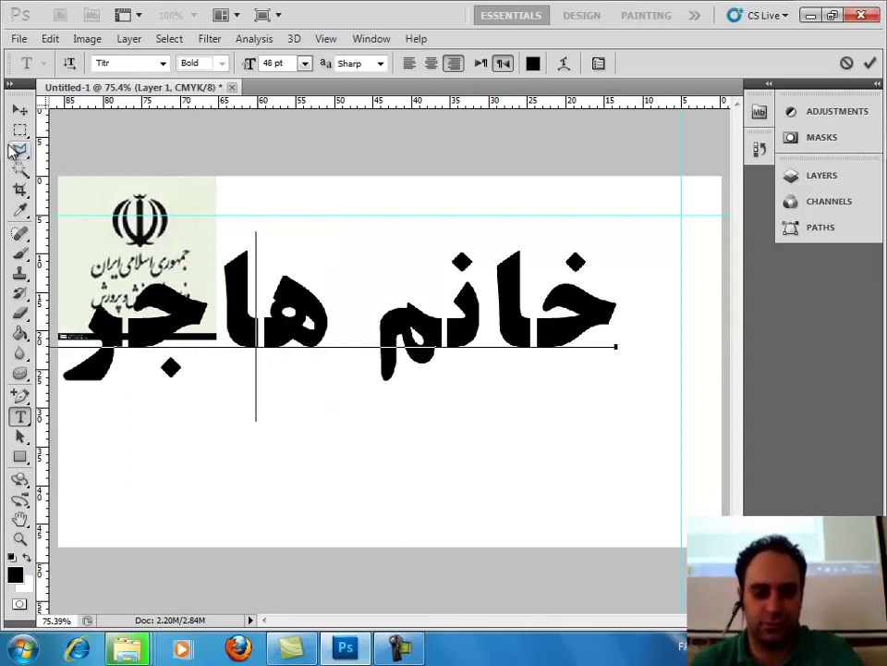
key(ctrl+a)
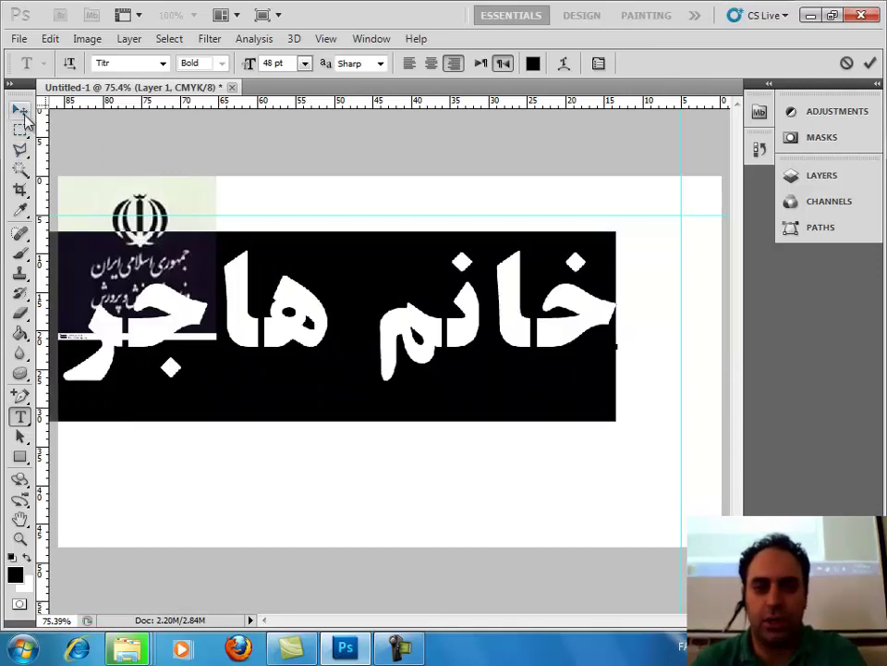
Step: Set the name text to 14 pt with 0 tracking, then collapse the Character panel
click(305, 63)
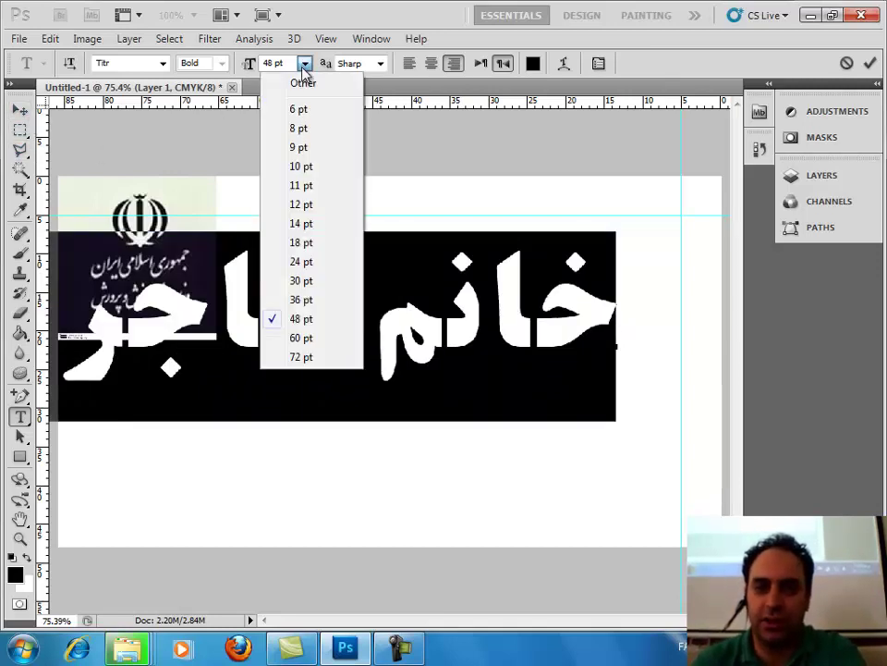
click(302, 224)
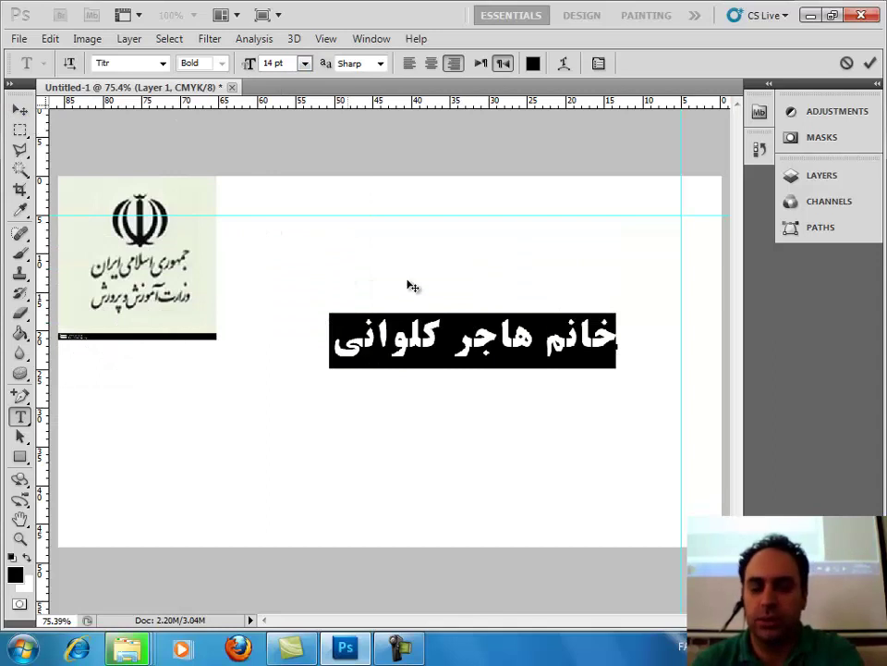
click(598, 65)
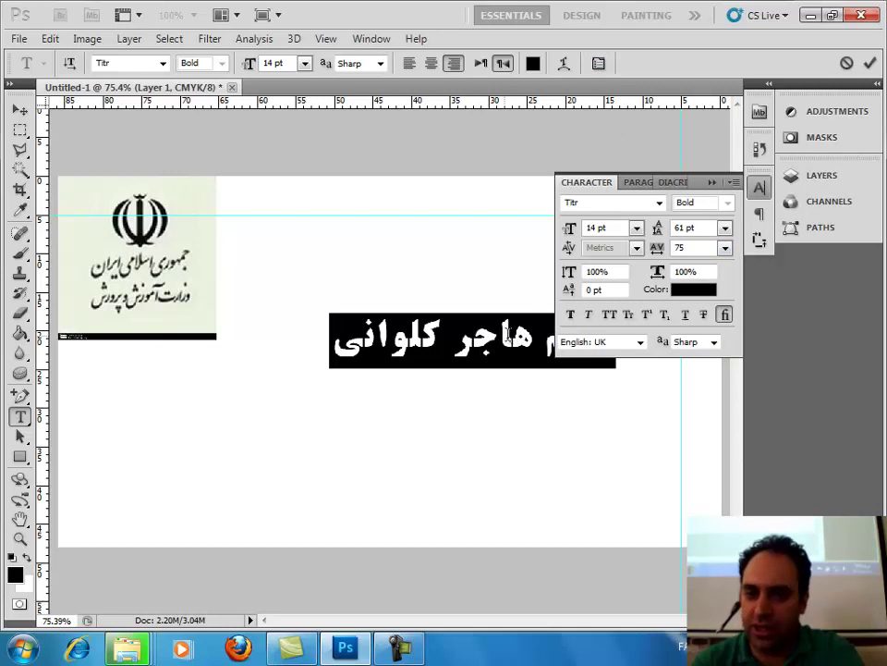
click(725, 250)
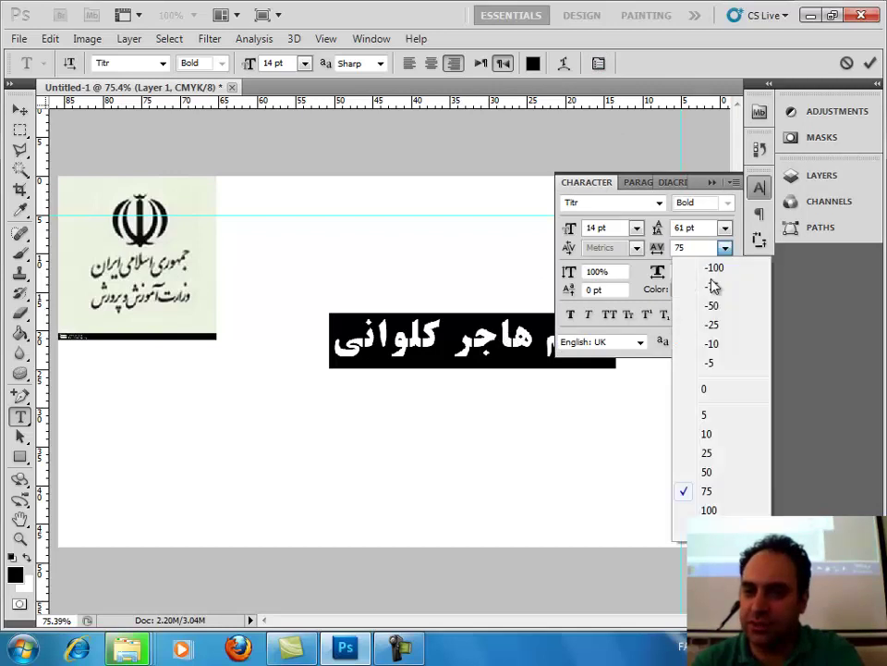
click(724, 389)
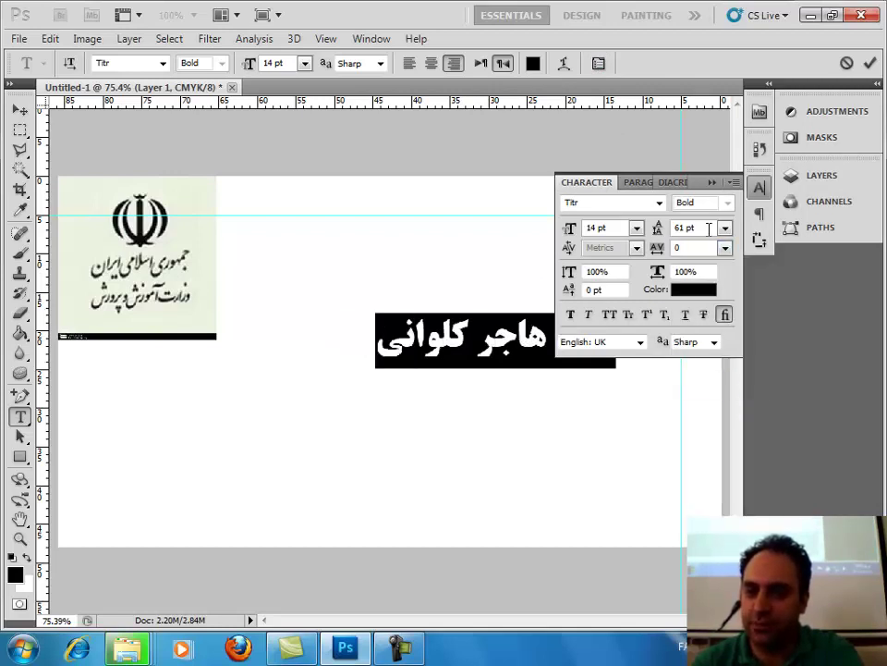
click(715, 183)
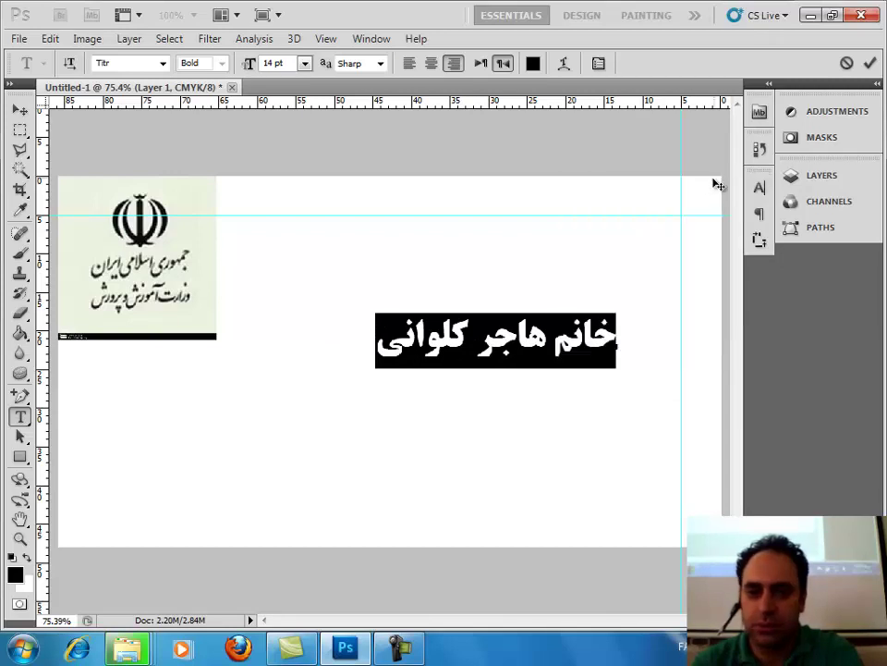
click(139, 61)
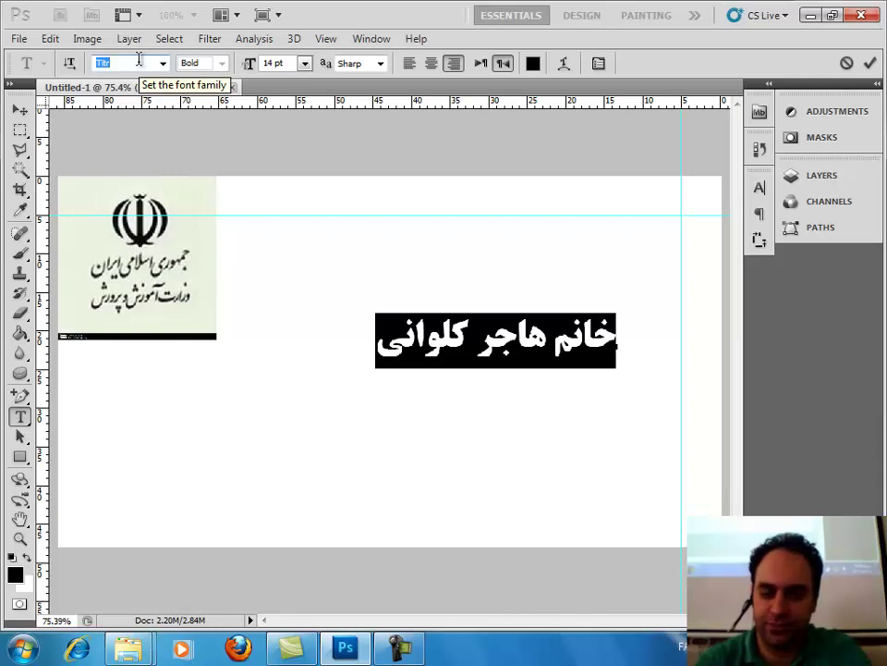
Step: Change the name line's font to Nazanin and commit the text edit
text(Nazanin)
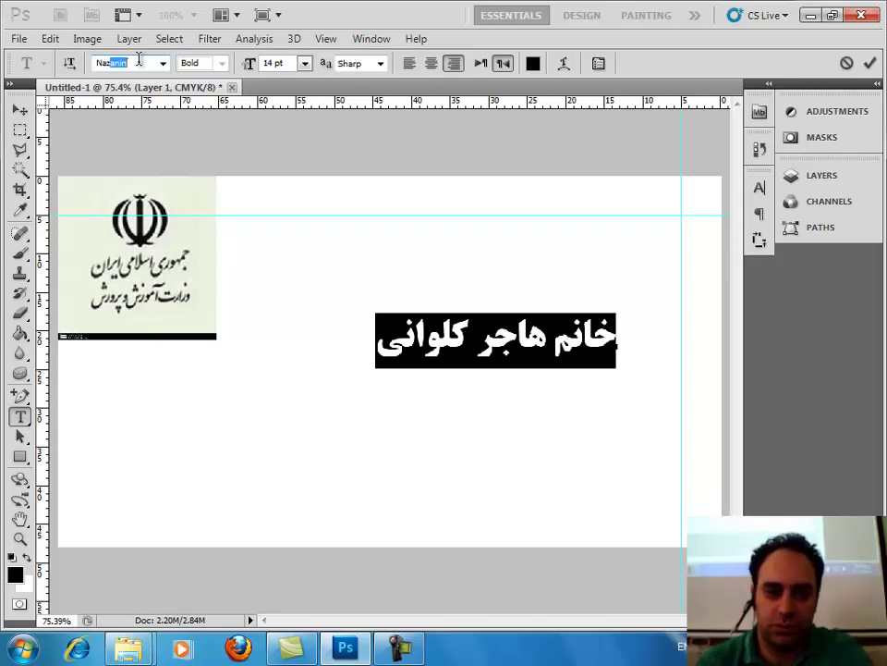
key(Return)
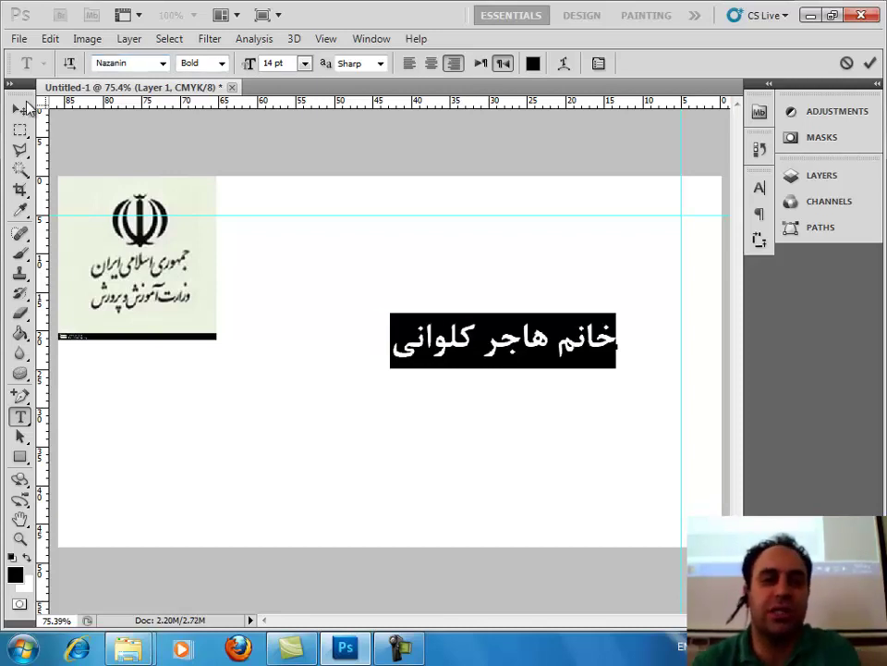
click(20, 110)
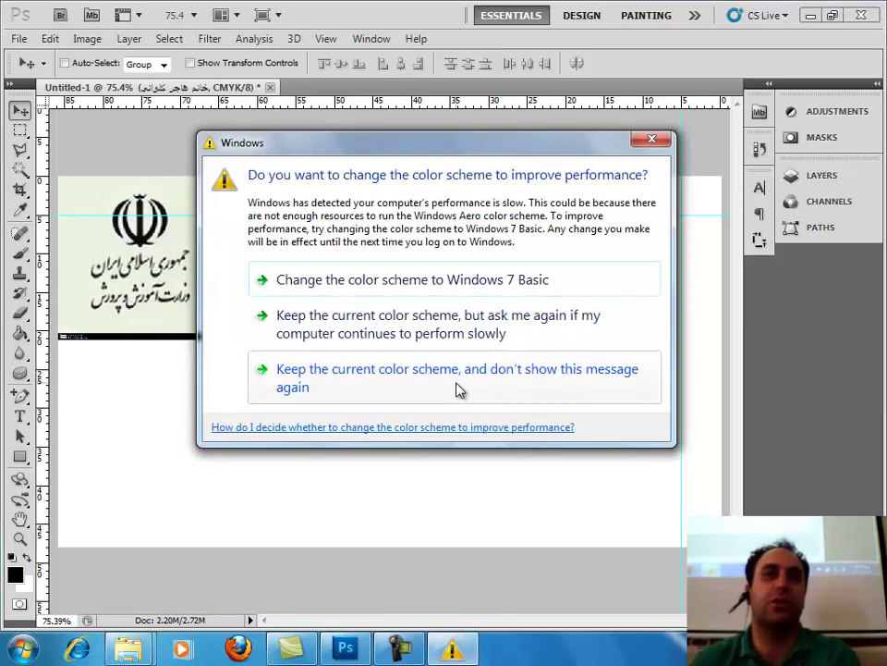
Step: Dismiss the Windows colour-scheme warning and return to the Type tool
click(397, 376)
click(164, 67)
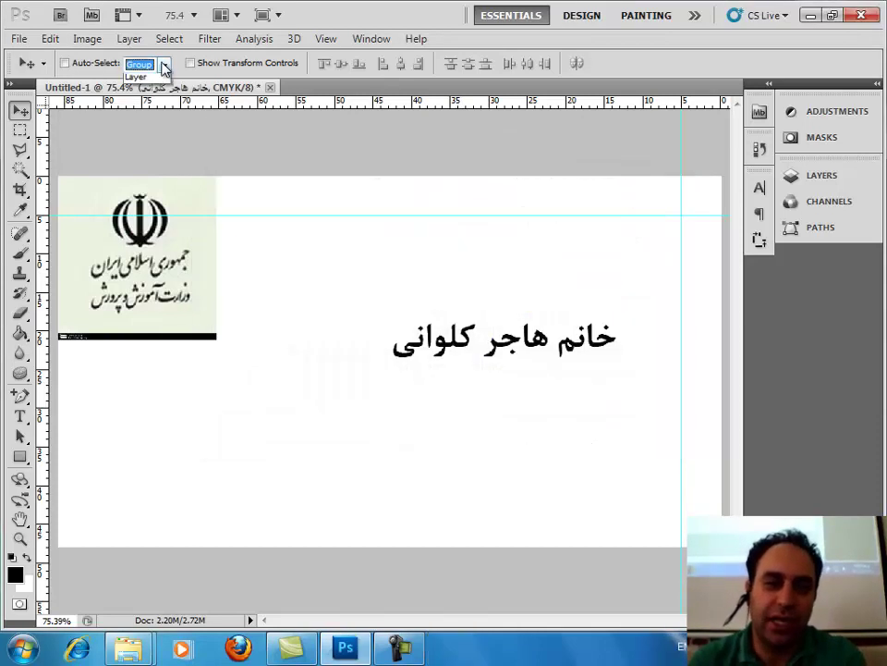
click(473, 344)
click(20, 416)
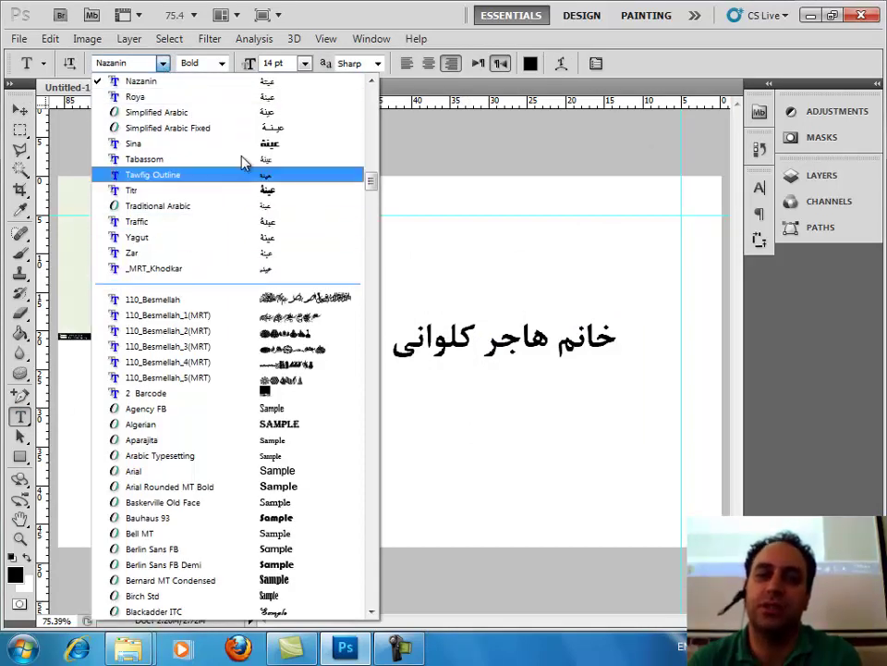
Step: Browse the font list, then close it keeping Nazanin and return to the Move tool
drag(372, 181, 367, 104)
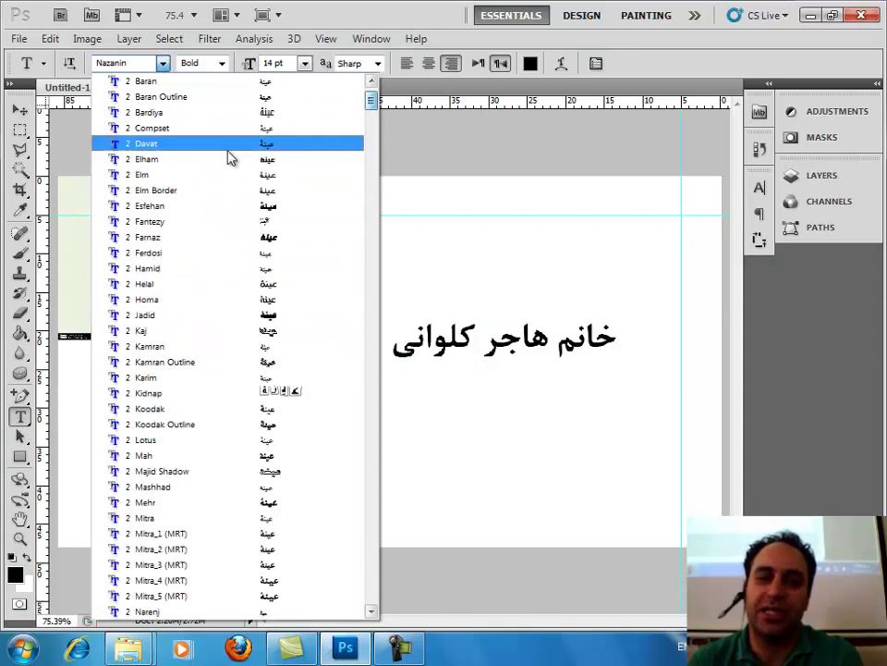
scroll(225, 206, down, 3)
scroll(222, 215, down, 5)
scroll(222, 214, down, 3)
scroll(222, 217, down, 3)
drag(371, 120, 377, 150)
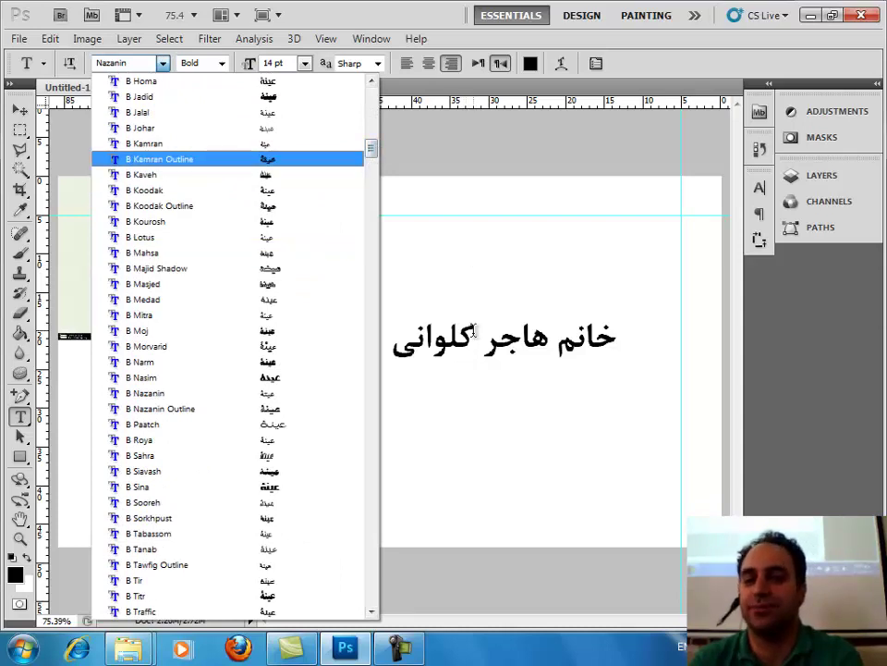
key(Escape)
click(20, 109)
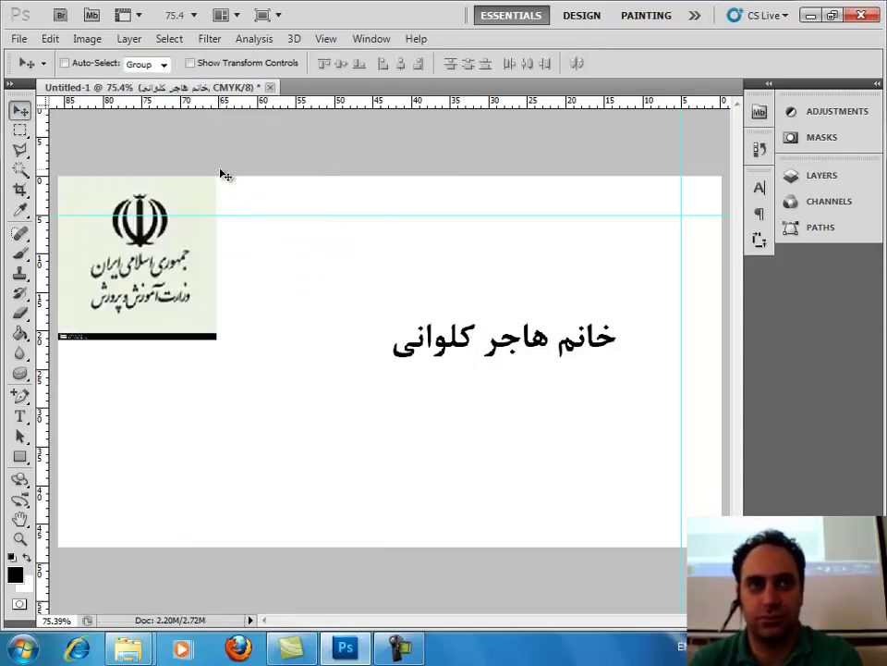
Step: Minimize Photoshop and select the Farsi Fonts folder in D:\photo shop training level 1\jalase 3
click(810, 19)
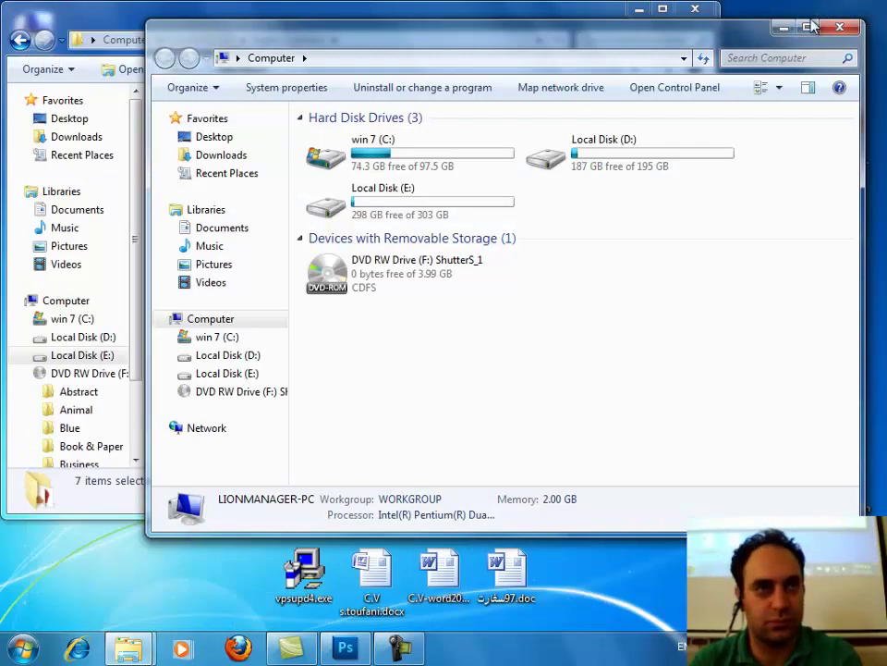
double_click(601, 153)
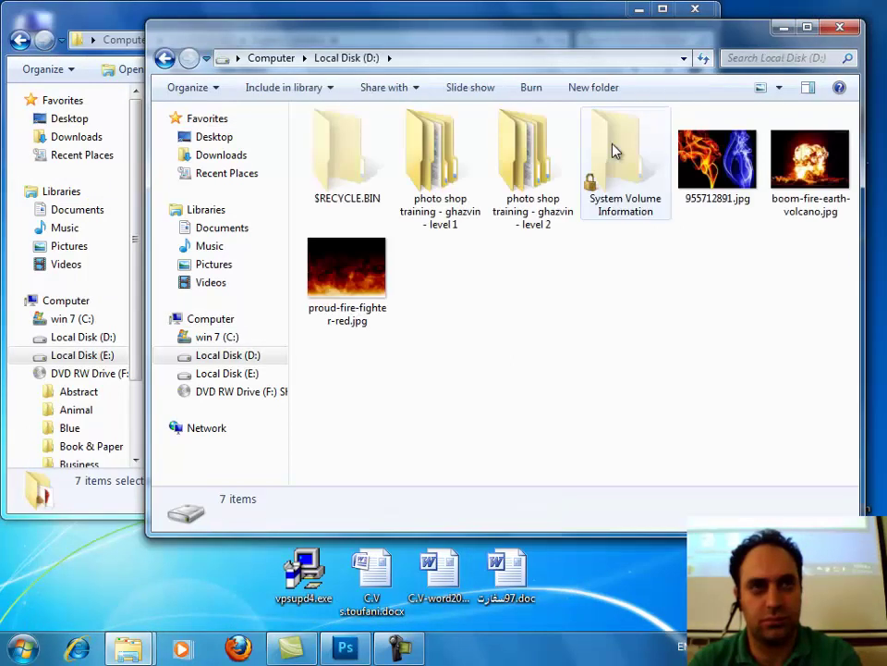
double_click(460, 178)
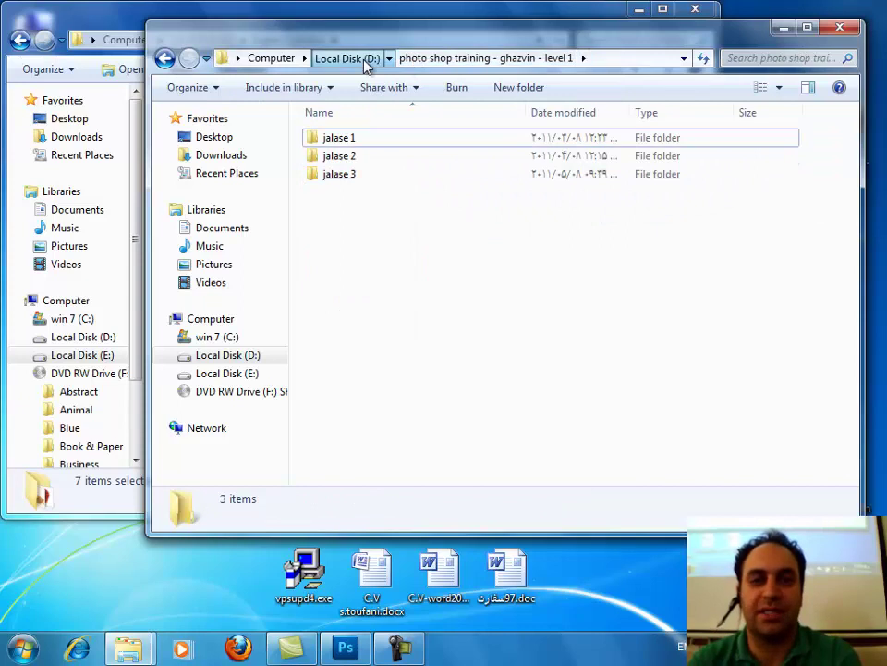
click(348, 59)
double_click(451, 178)
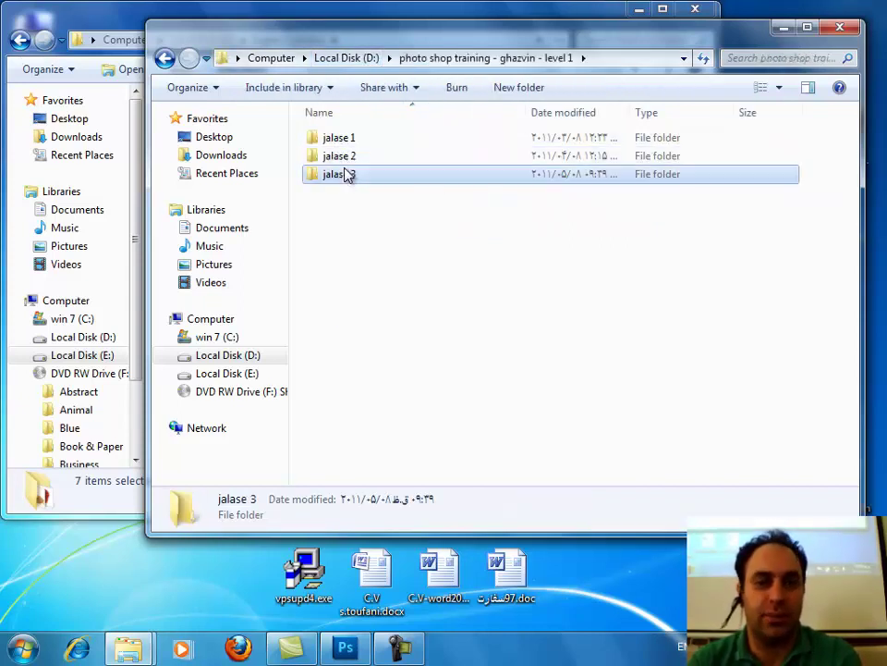
double_click(345, 174)
click(333, 141)
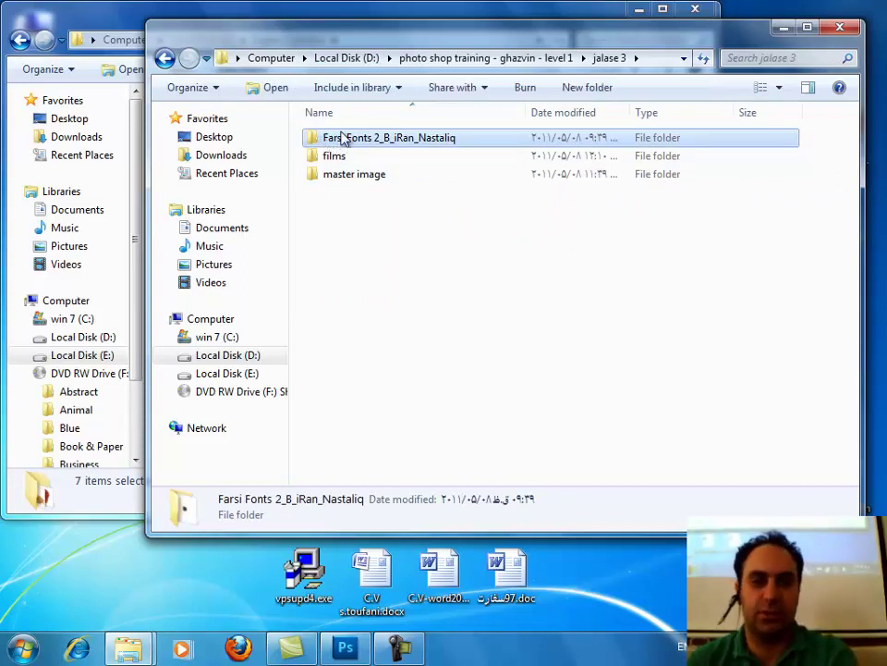
Step: Paste the Farsi Fonts 2_B_iRan_Nastaliq folder into photo shop training level 2\jalase 1
click(510, 16)
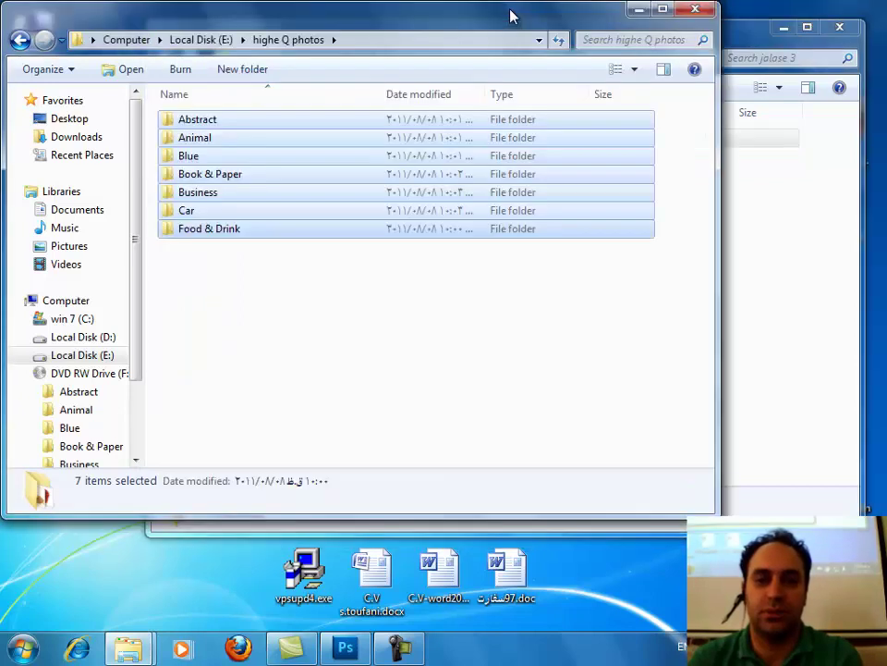
click(726, 36)
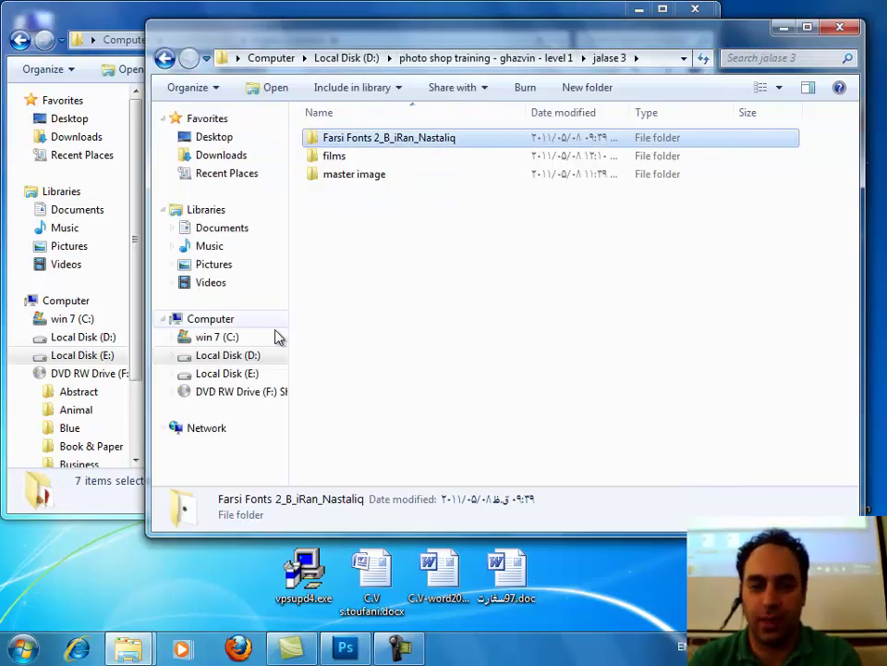
click(348, 59)
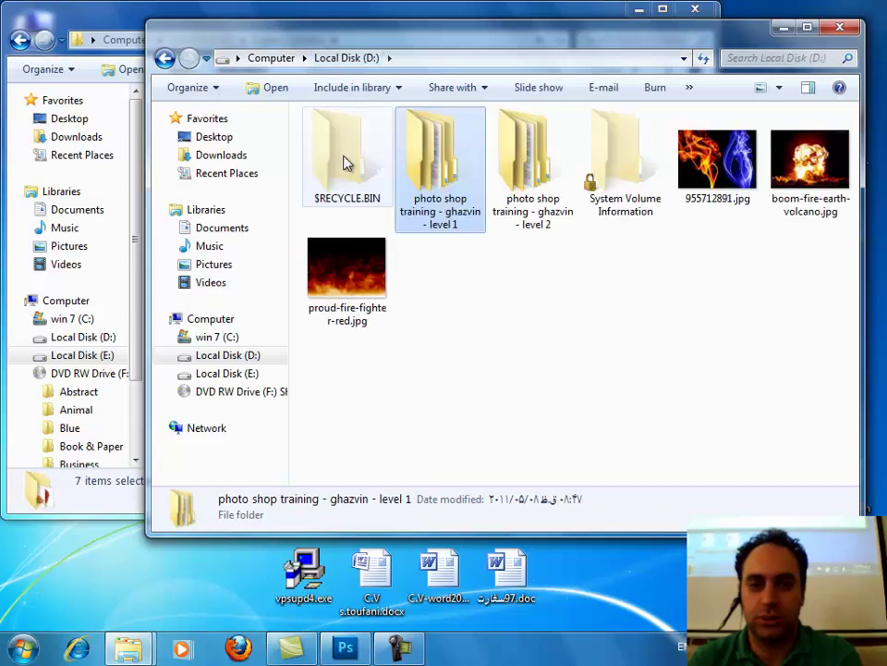
double_click(531, 161)
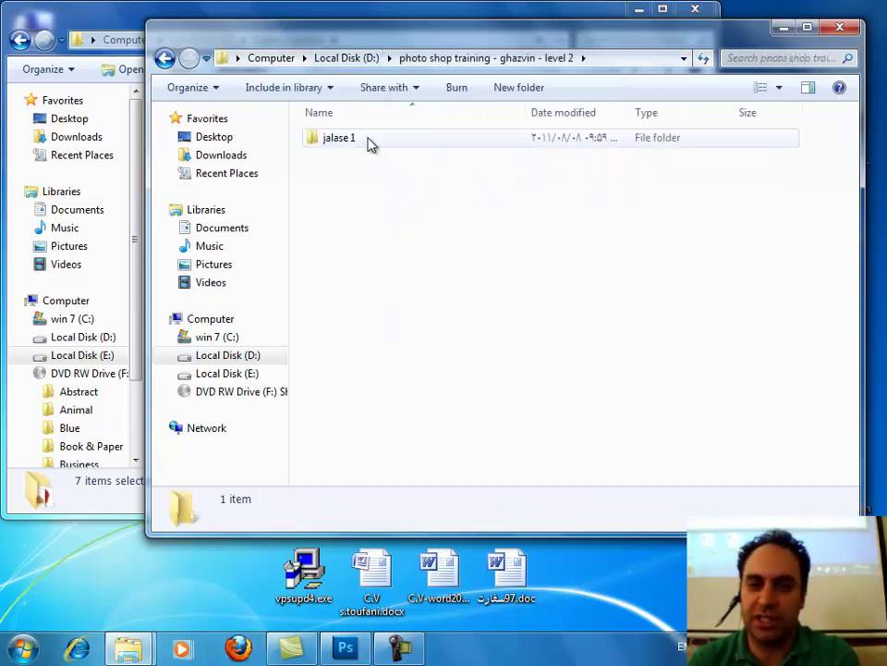
double_click(368, 140)
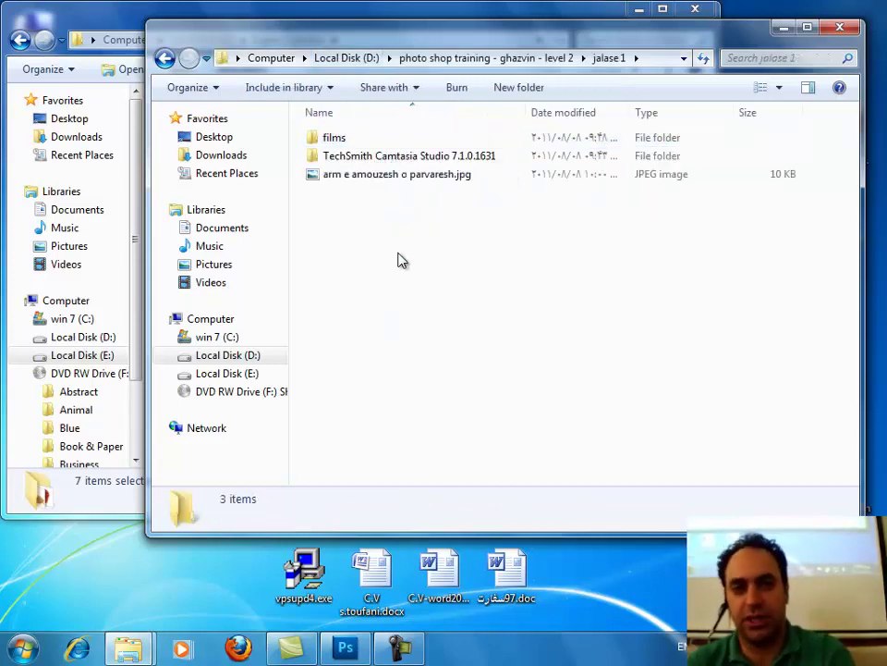
key(ctrl+v)
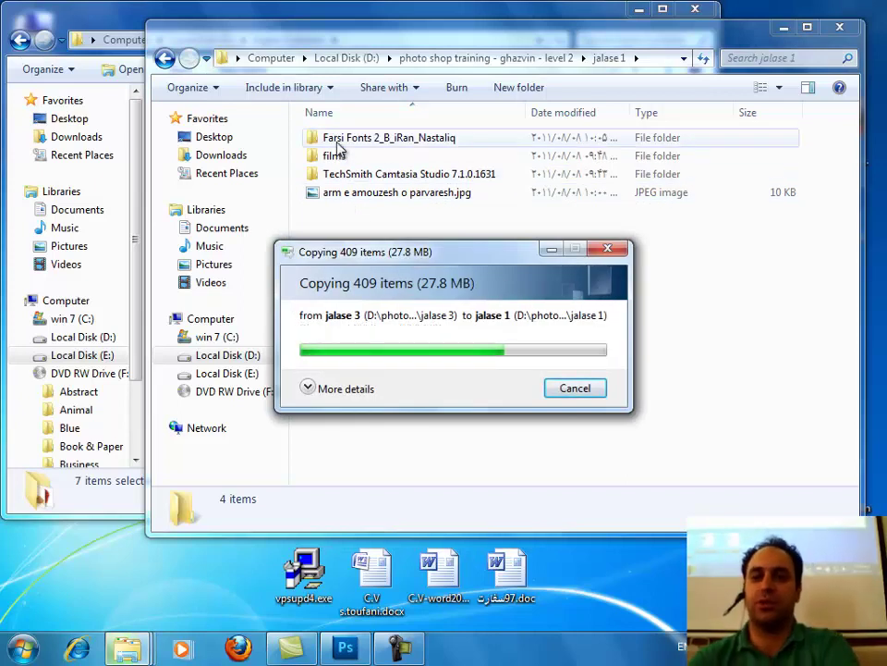
click(339, 138)
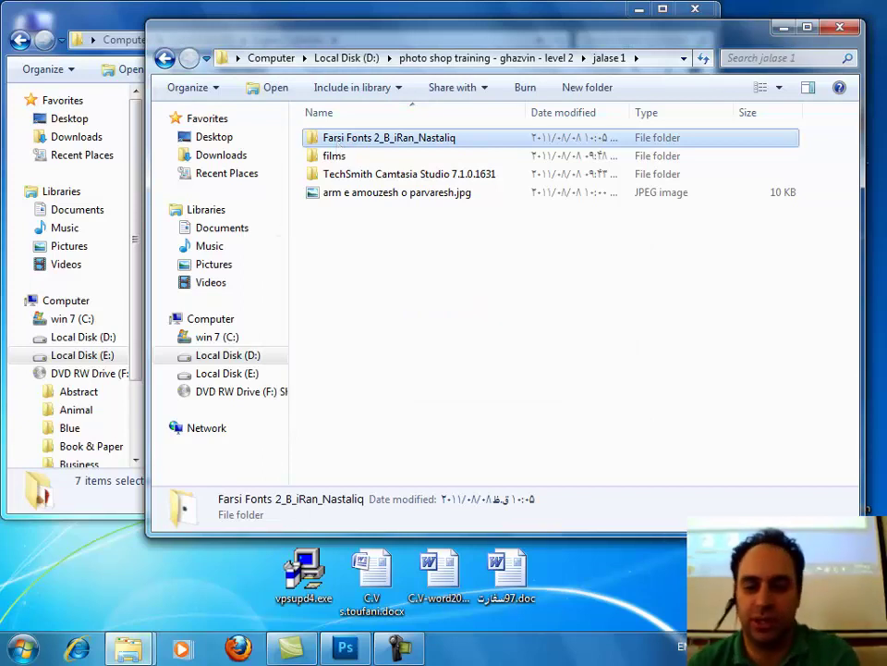
click(368, 652)
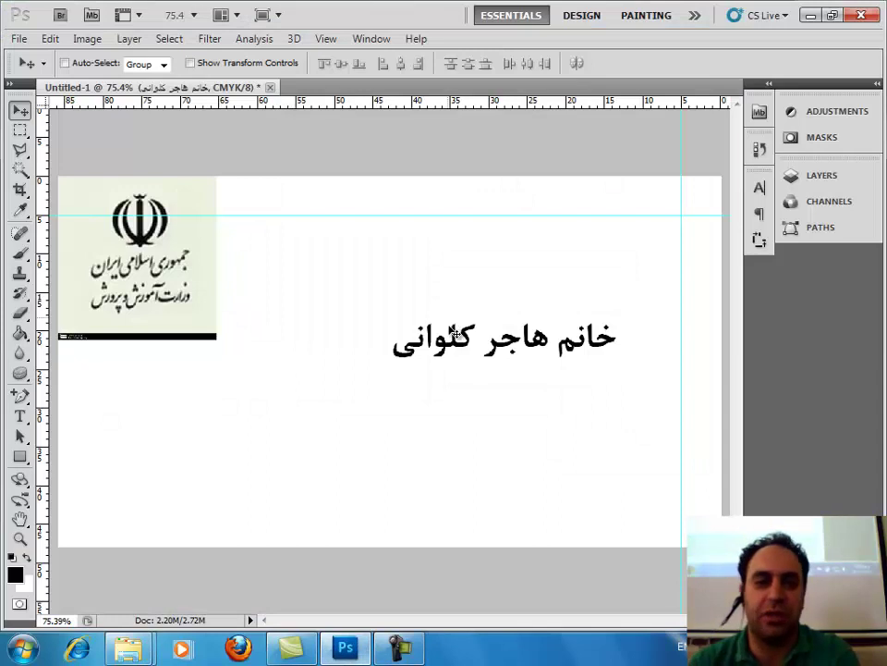
Step: Try the IranNastaliq font on the name line and move it toward the top-right
click(19, 418)
click(470, 340)
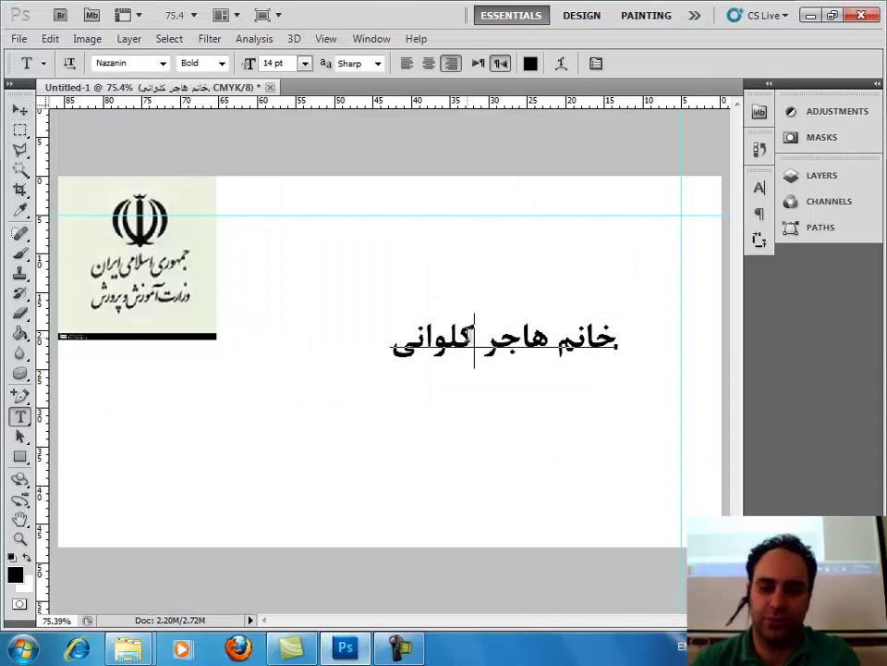
key(ctrl+a)
click(141, 58)
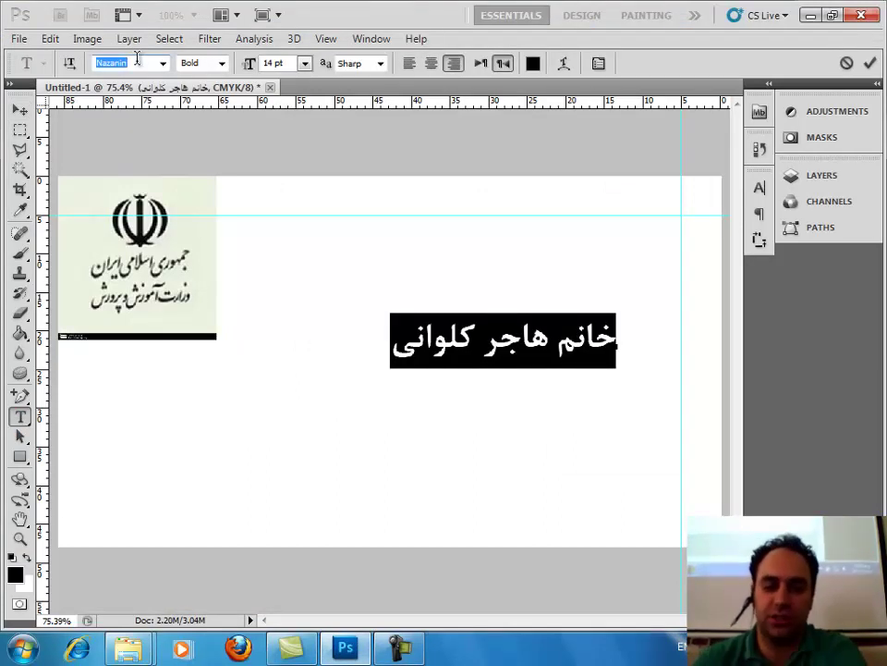
text(IranNastaliq)
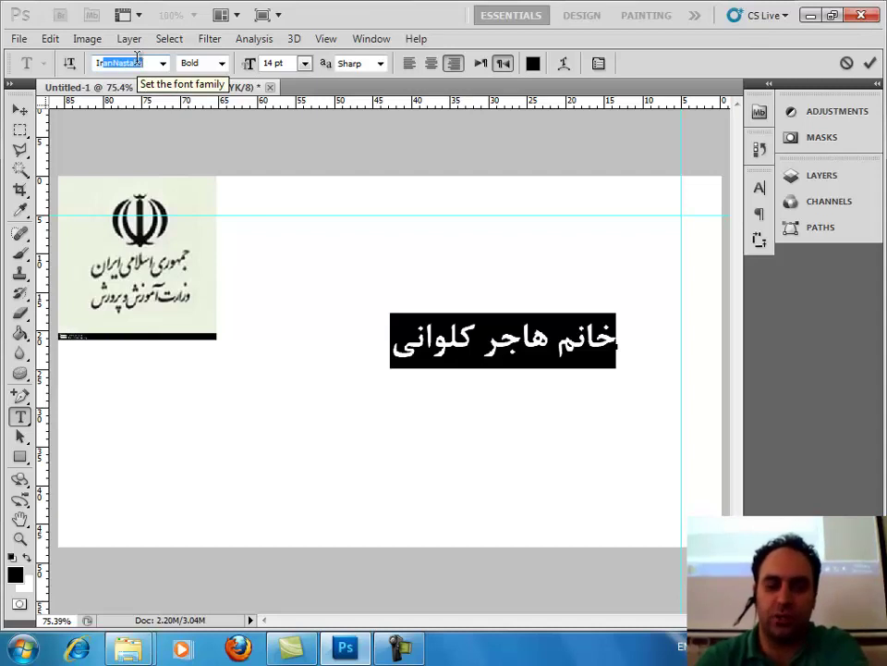
key(Return)
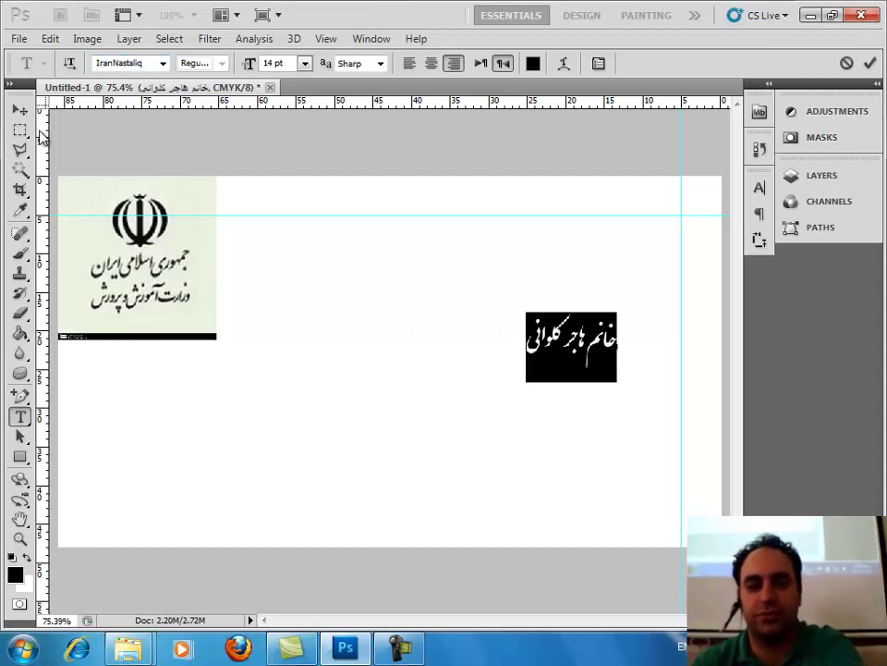
click(19, 109)
drag(574, 370, 639, 270)
Step: Revert the name to Nazanin Bold and place it at the top-right margin guides
click(19, 416)
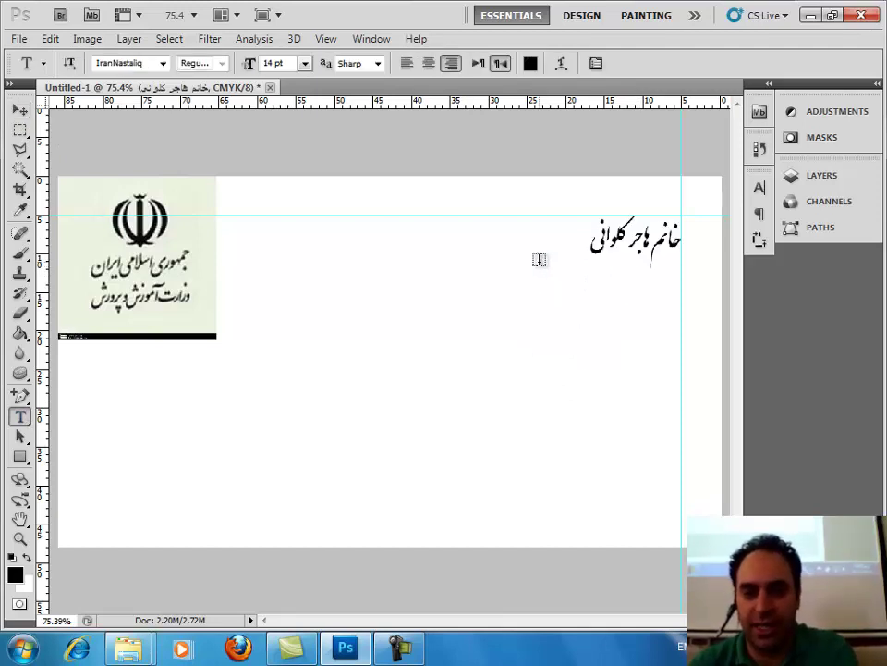
key(ctrl+z)
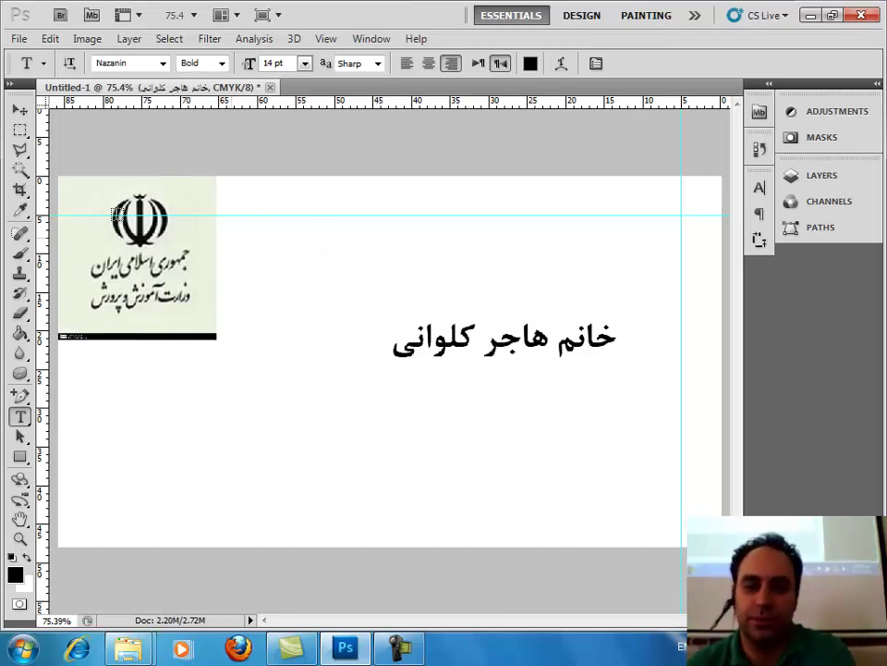
click(20, 110)
drag(534, 349, 601, 245)
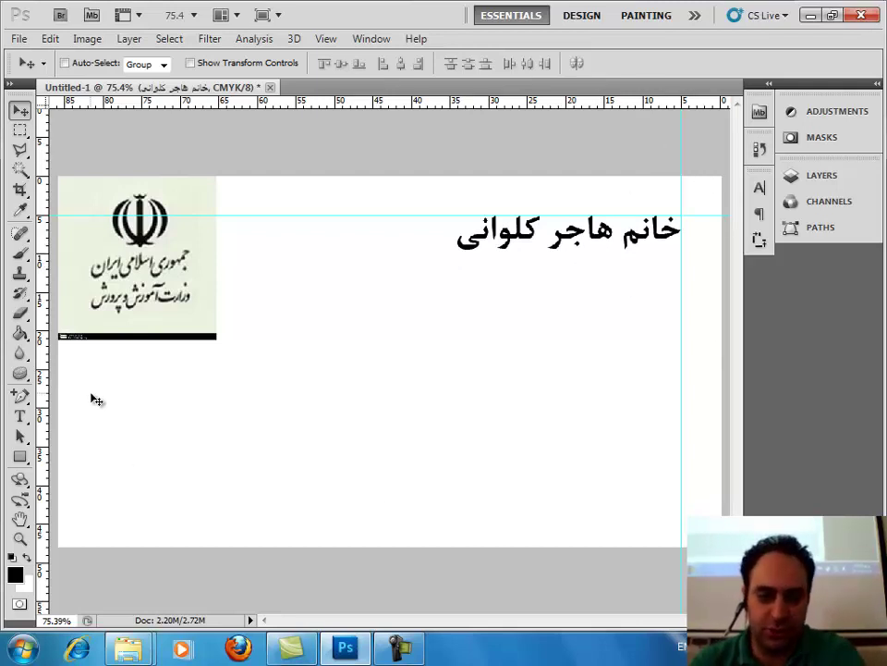
Step: Duplicate the name text layer and move the copy lower on the card
click(788, 181)
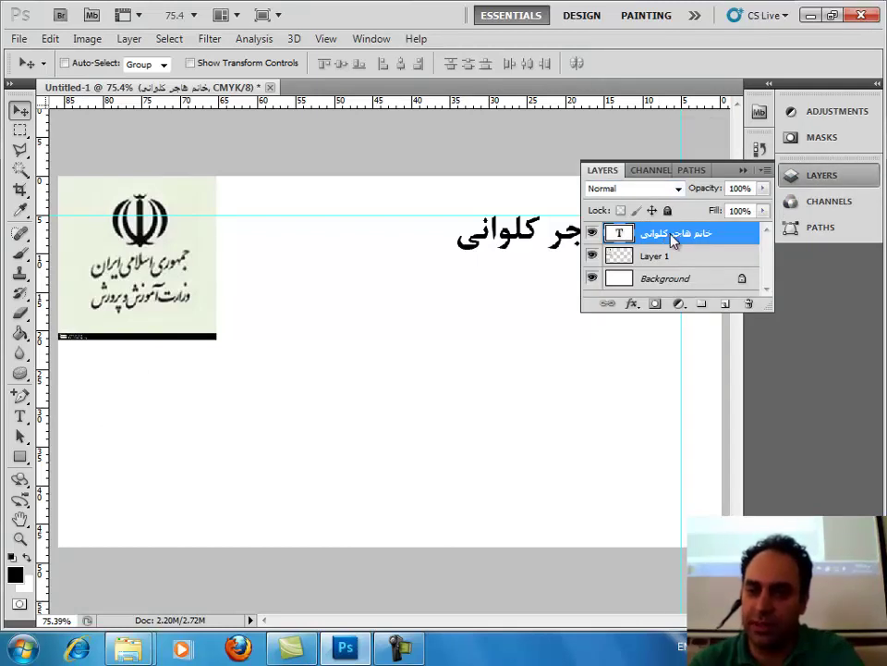
right_click(673, 240)
click(730, 175)
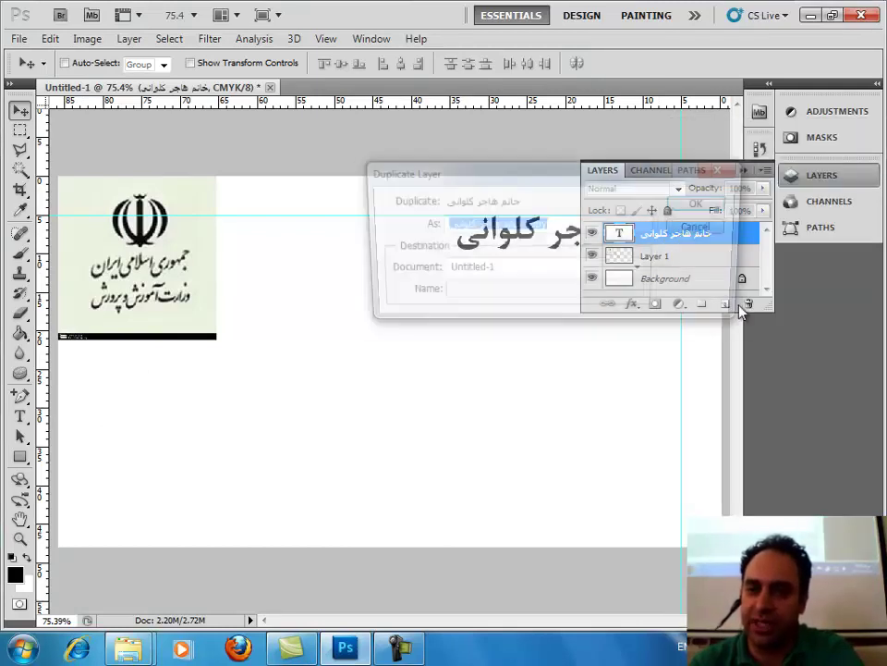
click(694, 204)
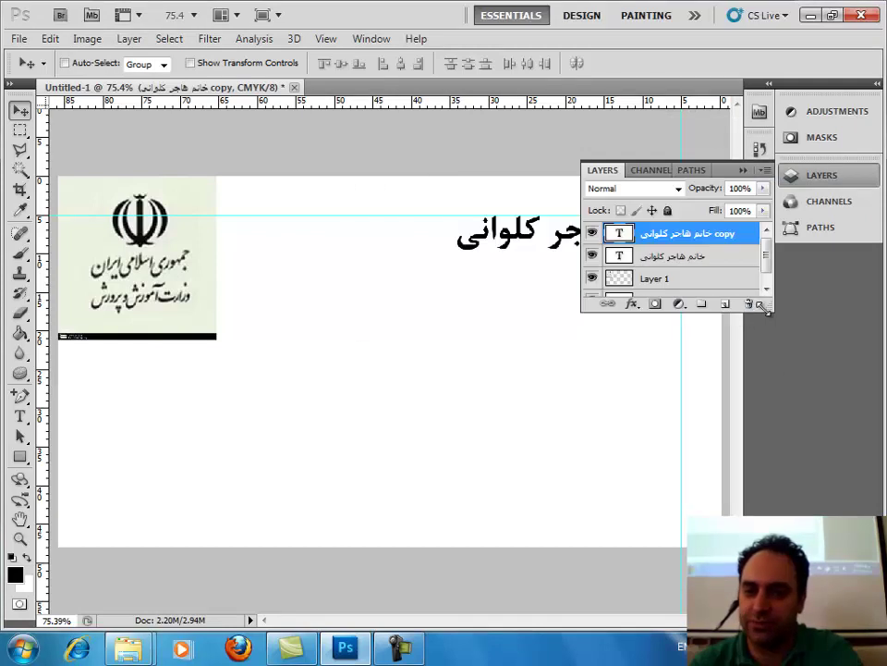
drag(765, 308, 772, 386)
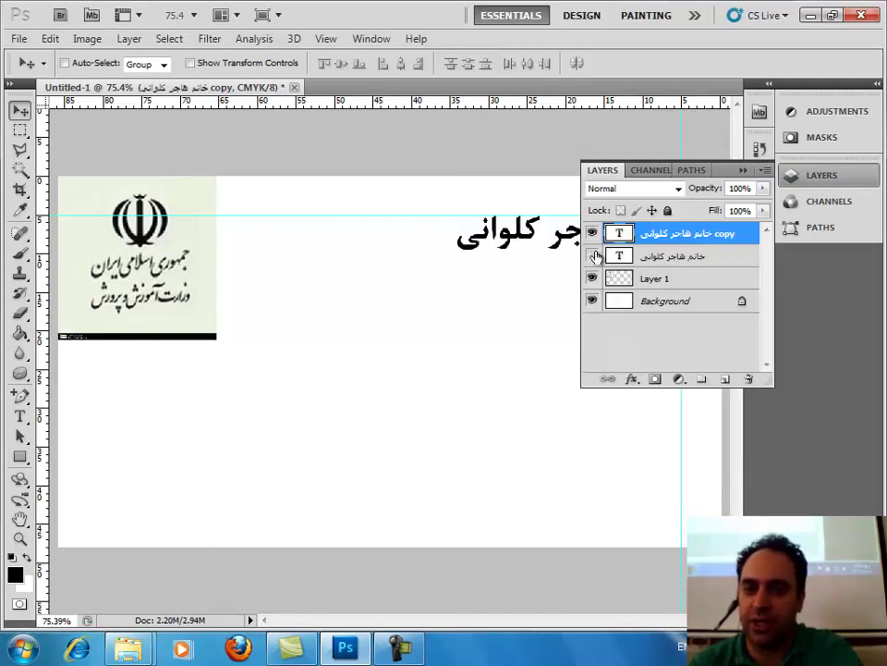
mouse_move(536, 240)
mouse_down()
mouse_move(485, 320)
mouse_move(440, 356)
mouse_up()
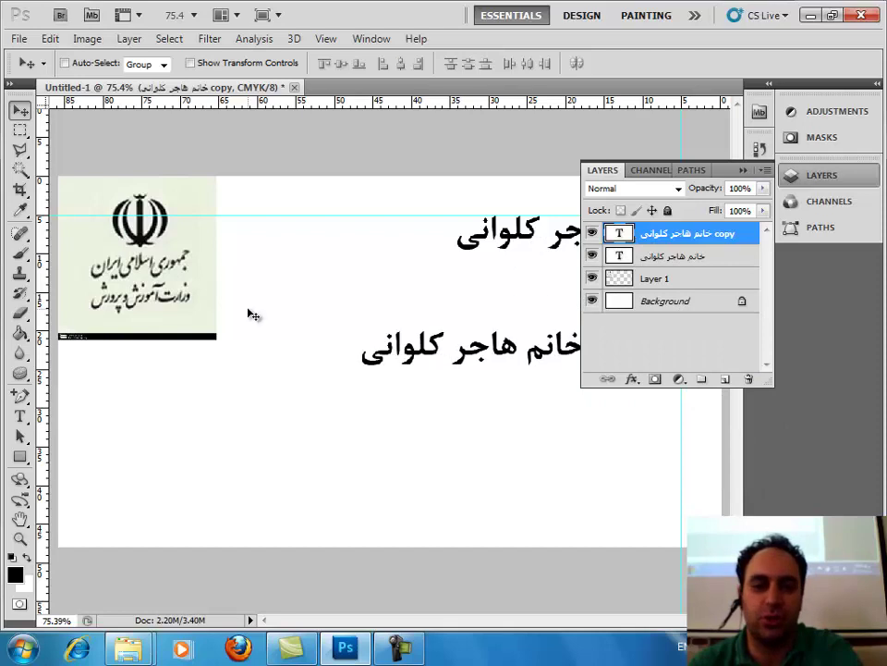
Step: Replace the duplicated line's text with مدیریت and commit it
click(19, 416)
click(427, 351)
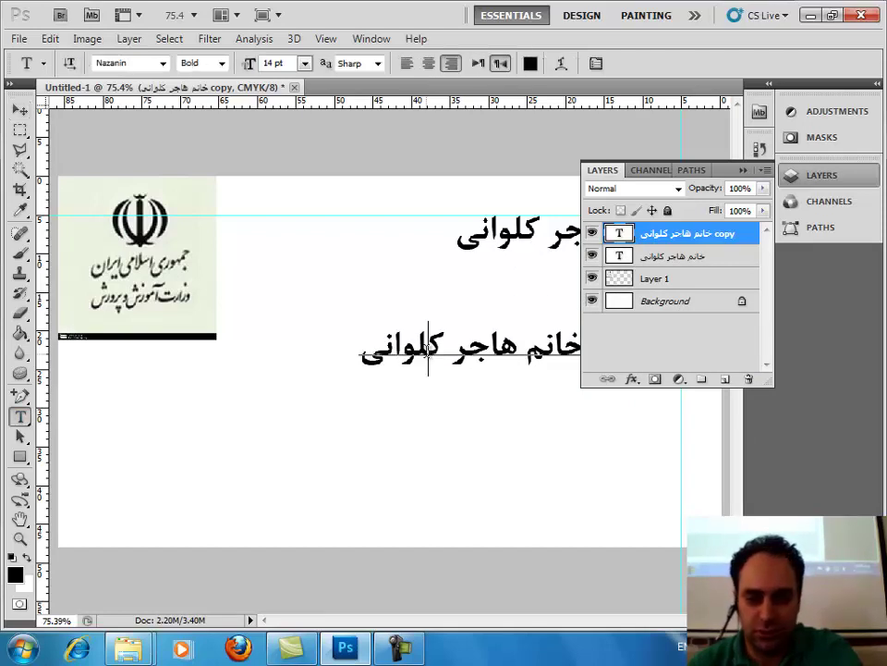
key(ctrl+a)
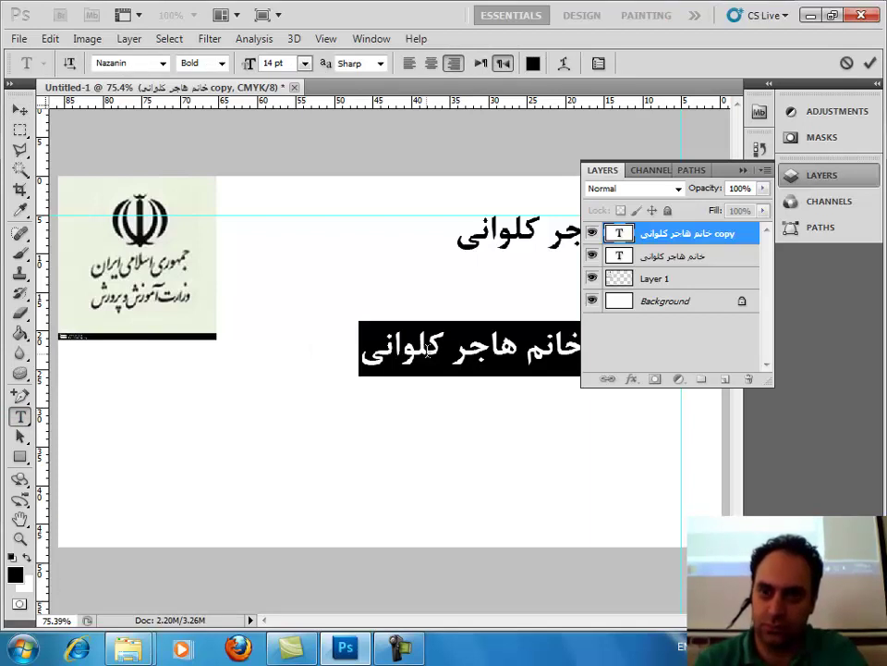
key(BackSpace)
text(Ind)
key(BackSpace)
key(BackSpace)
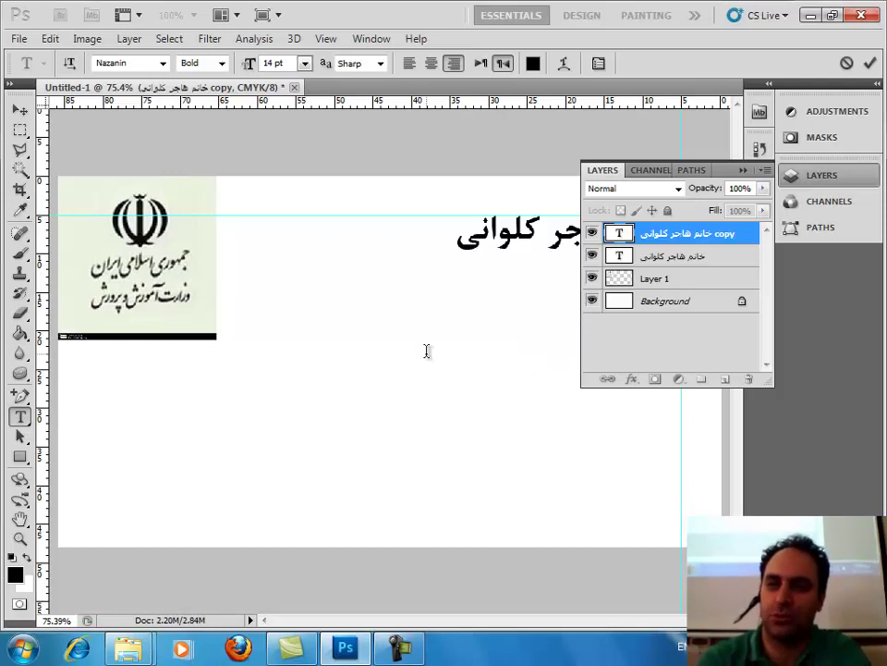
text(می)
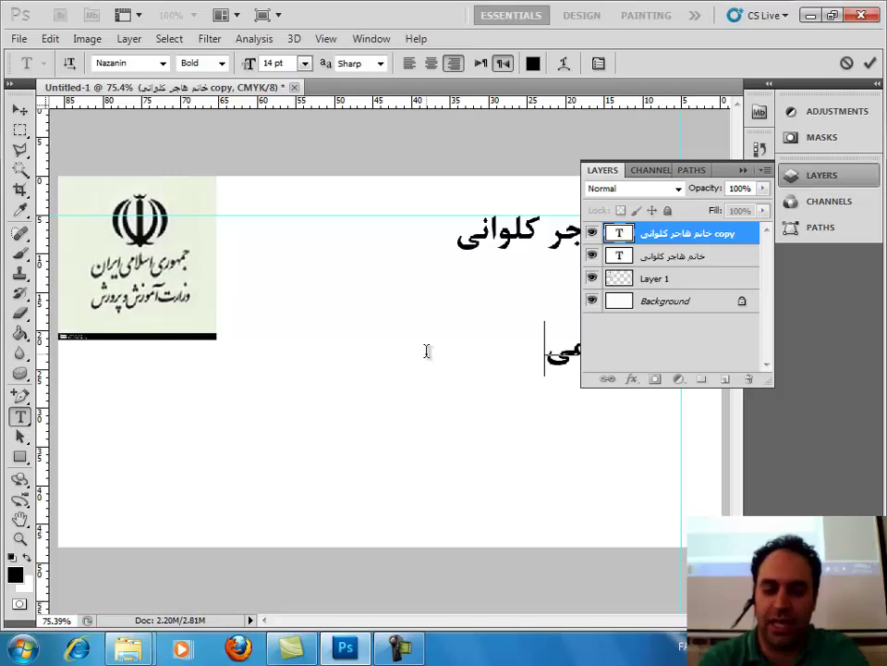
text(دیر)
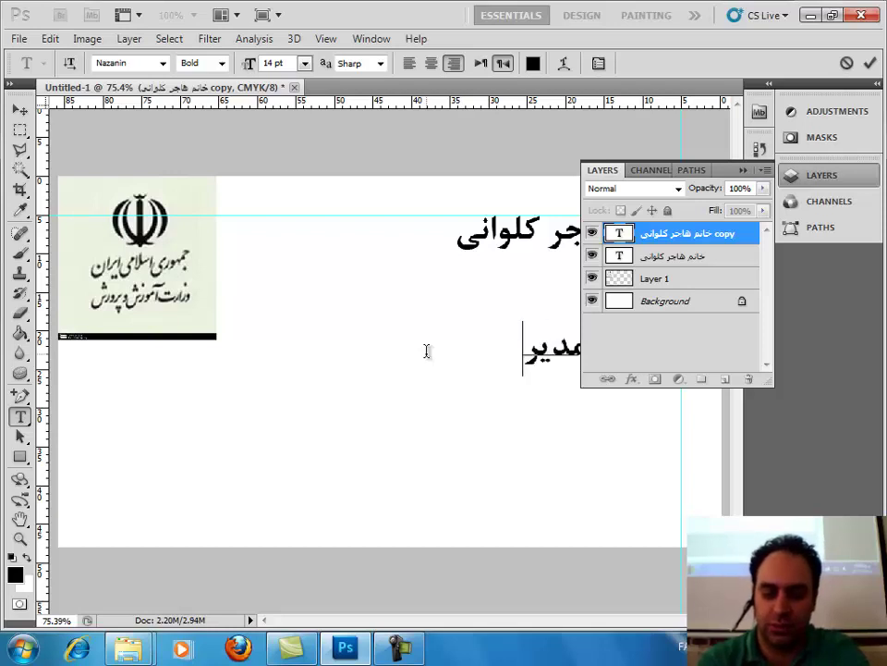
text(یت)
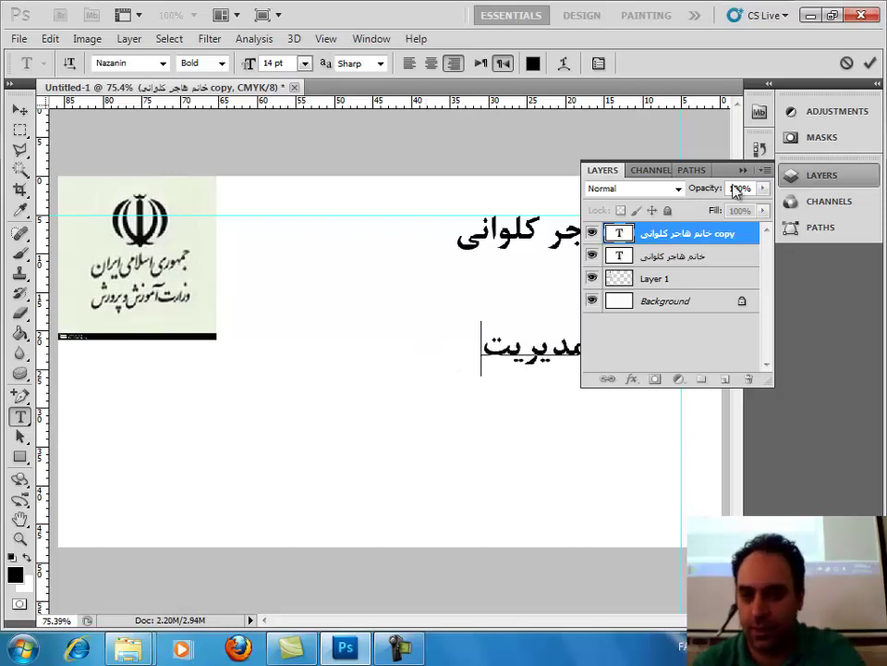
click(741, 172)
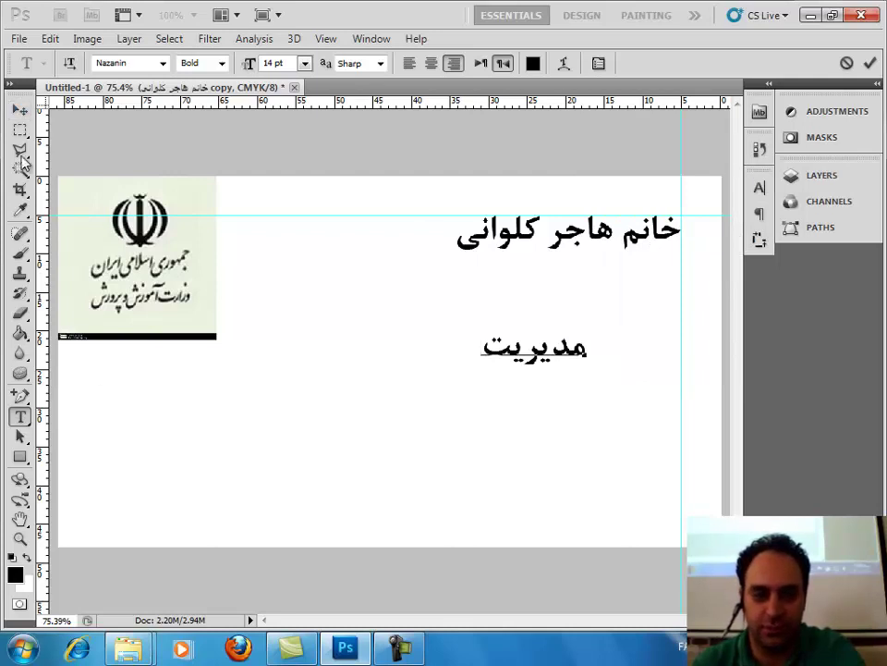
click(20, 109)
Step: Delete the title word خانم from the name line and nudge the line into place
click(19, 416)
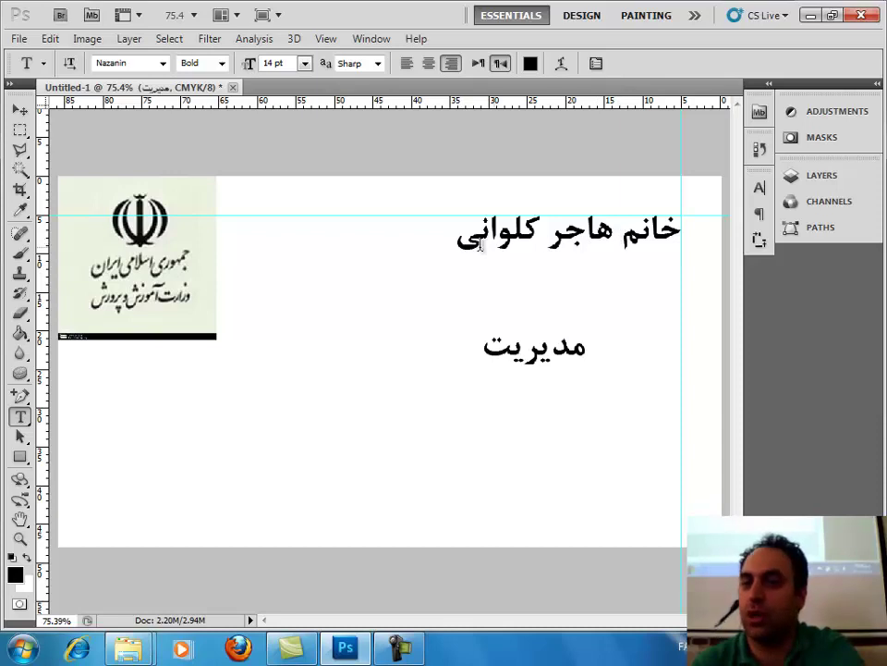
double_click(616, 233)
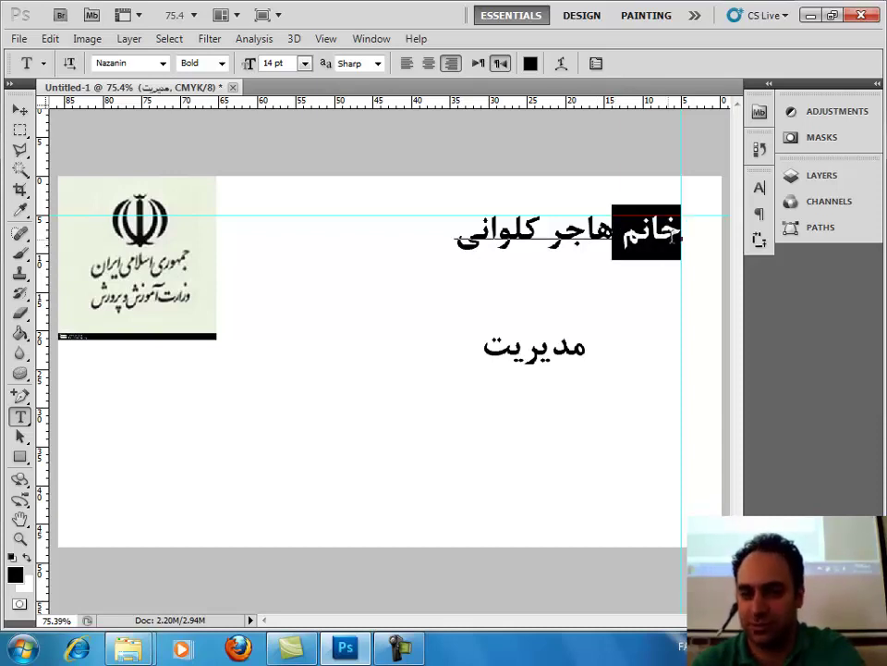
key(BackSpace)
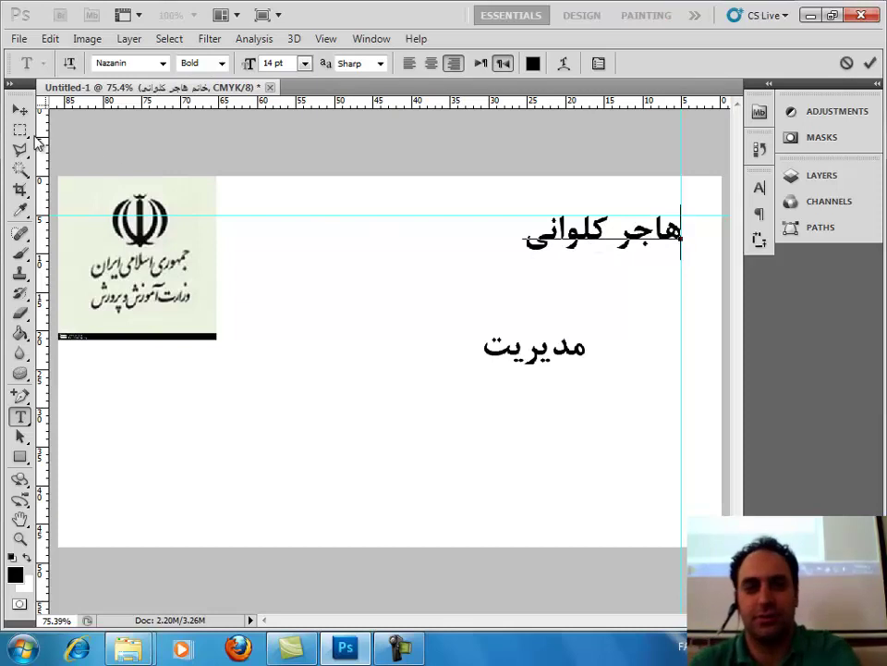
click(20, 109)
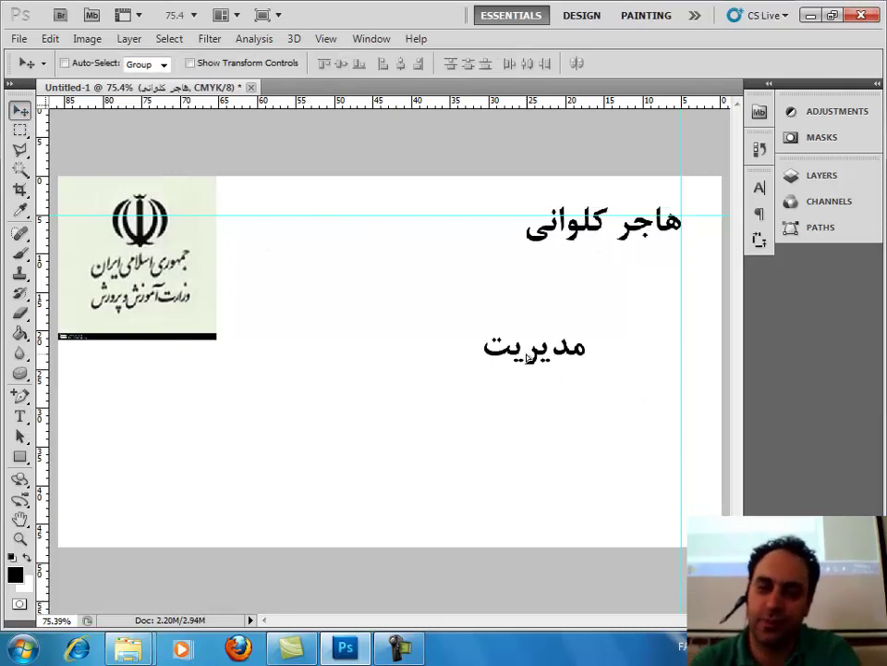
key(shift+Right)
drag(619, 257, 611, 257)
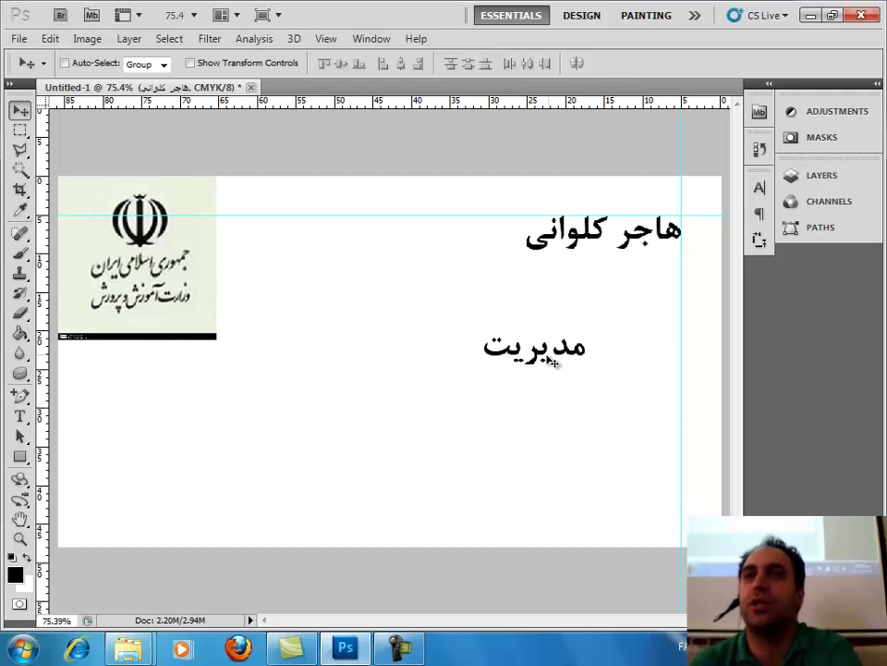
Step: Select the مدیریت layer and move it up directly beneath the name
click(793, 175)
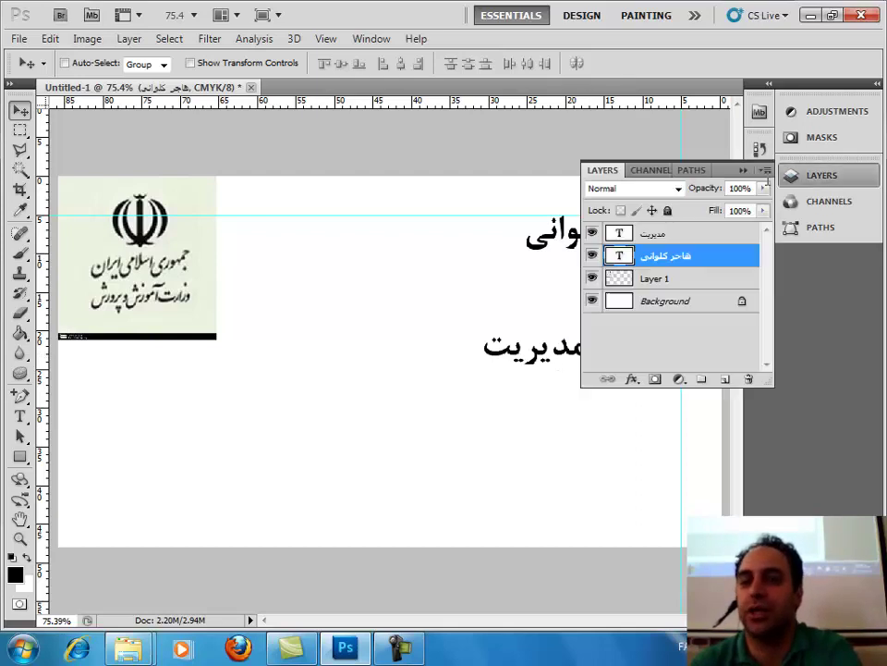
click(649, 237)
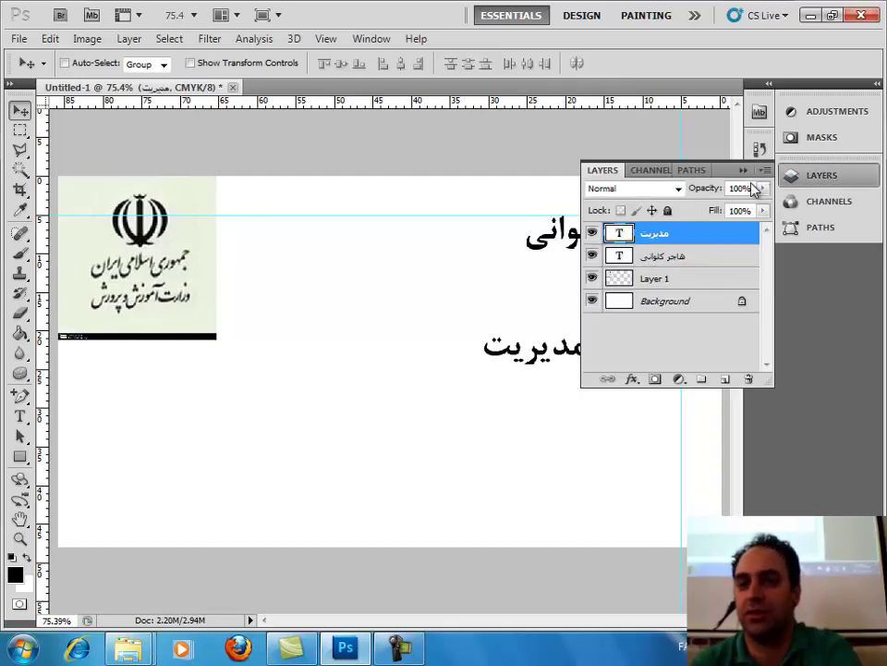
click(745, 171)
right_click(570, 352)
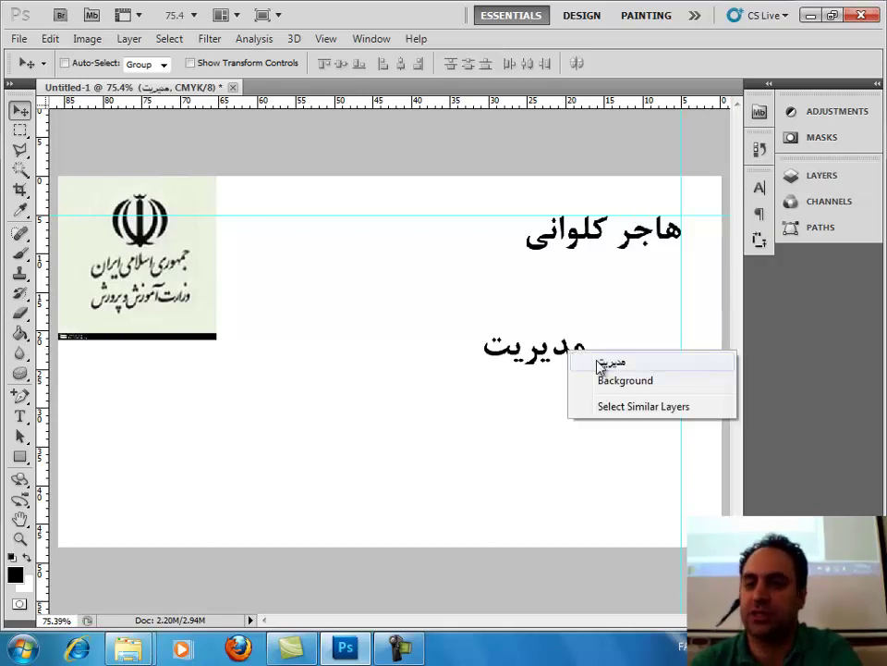
click(599, 363)
mouse_move(555, 361)
mouse_down()
mouse_move(613, 310)
mouse_move(599, 296)
mouse_up()
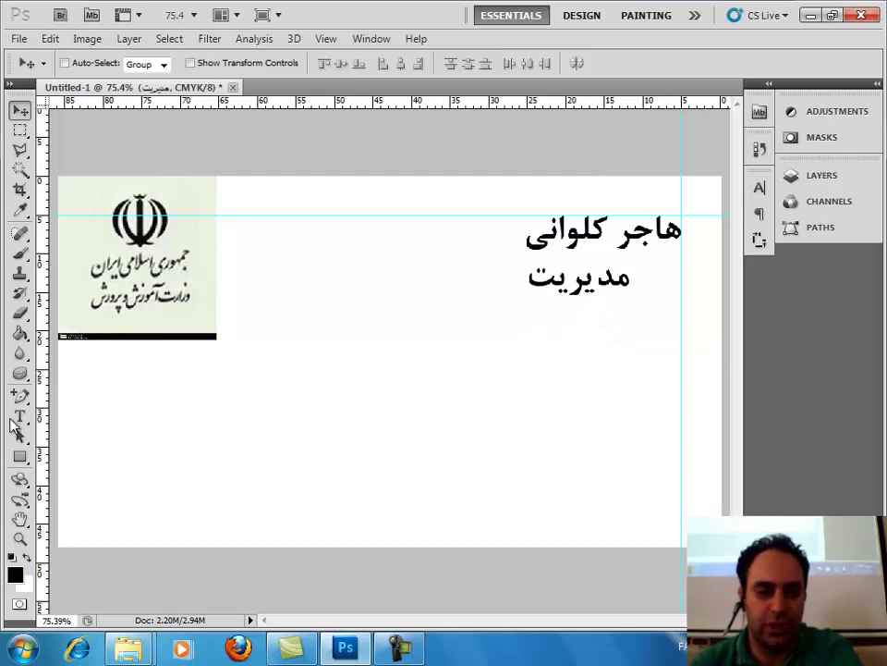
click(20, 418)
Step: Add a guide at the name's left edge, make مدیریت 12 pt Regular, and align it there
click(22, 114)
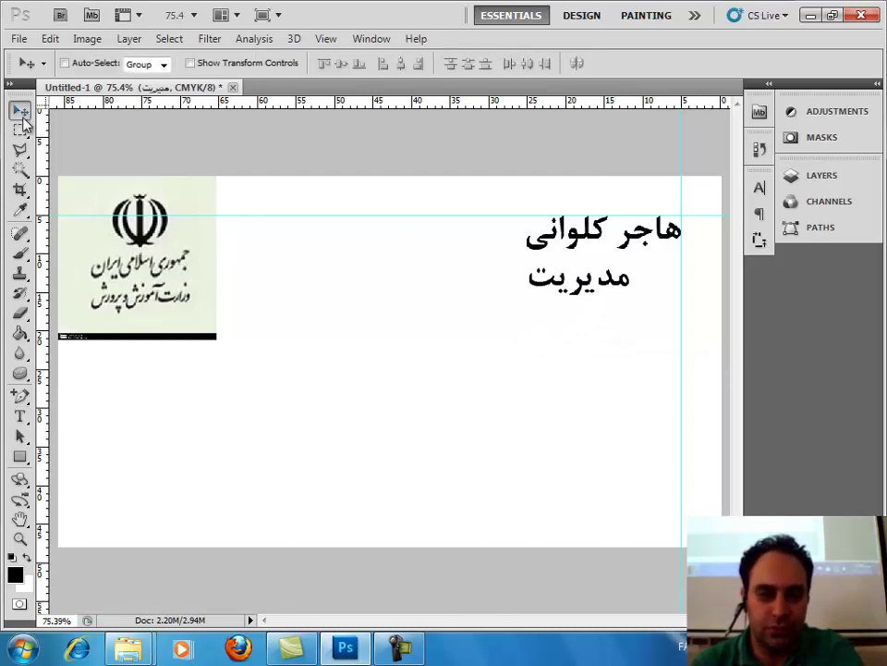
drag(46, 150, 522, 264)
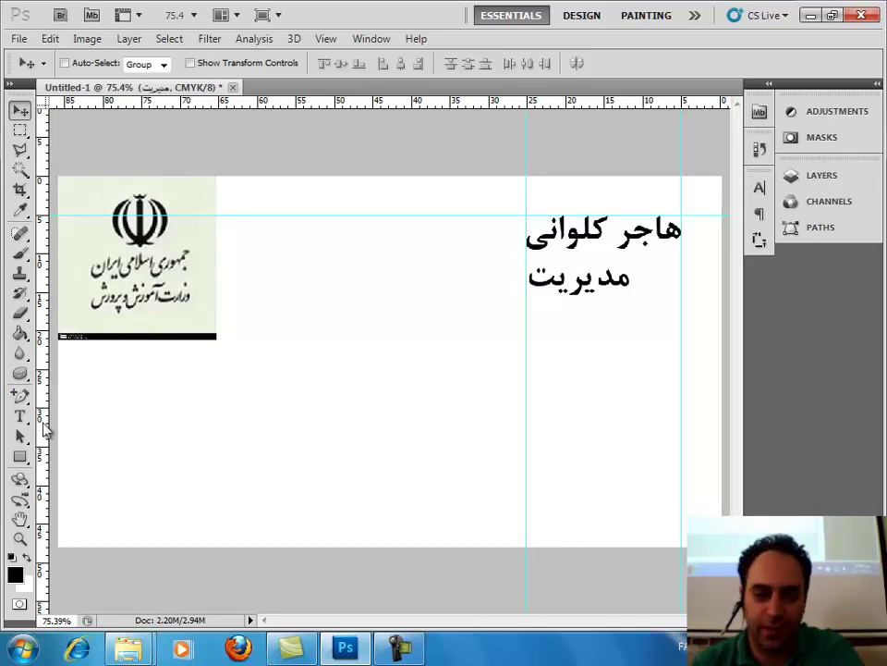
click(22, 418)
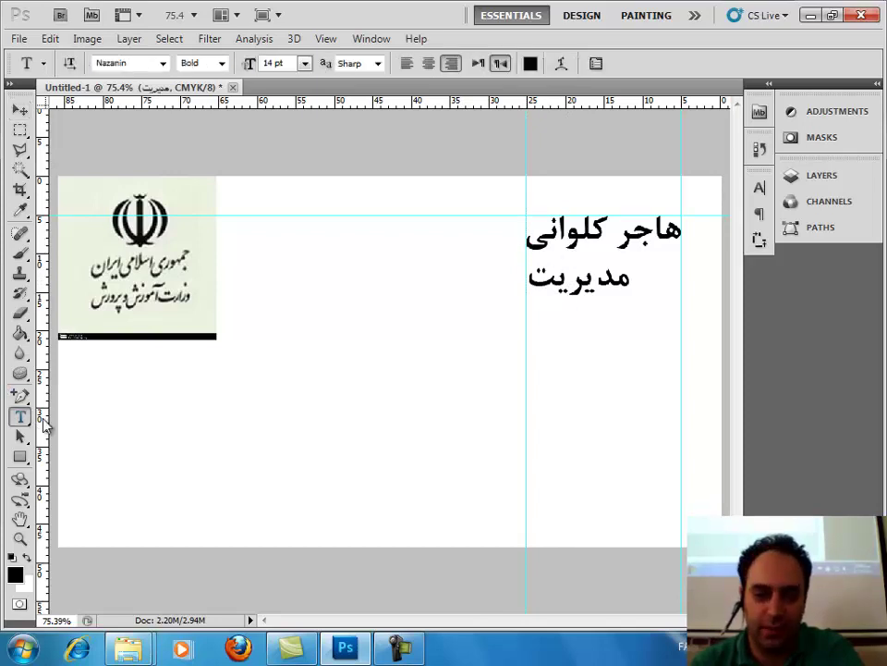
double_click(582, 288)
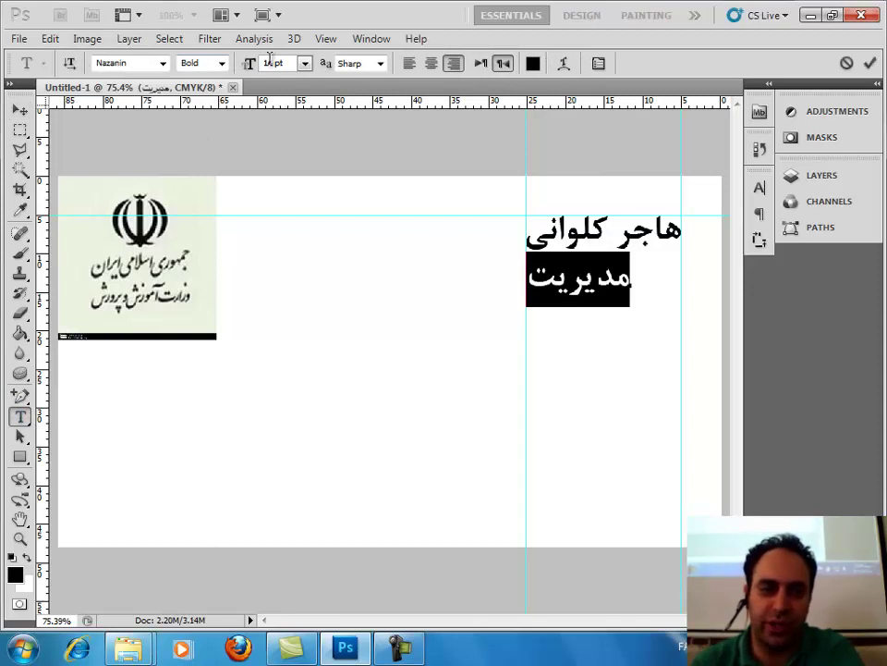
drag(248, 67, 239, 67)
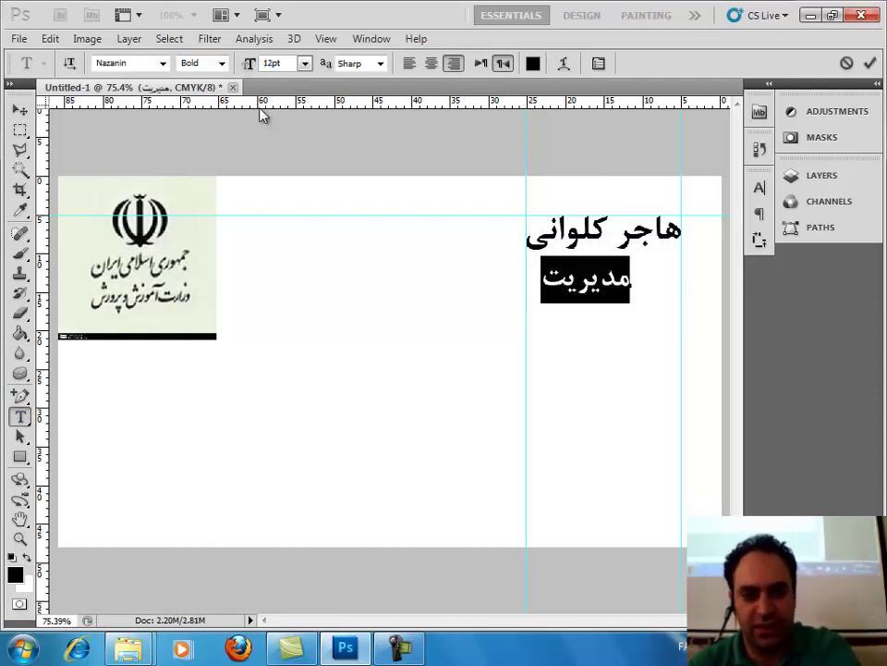
click(223, 63)
click(220, 81)
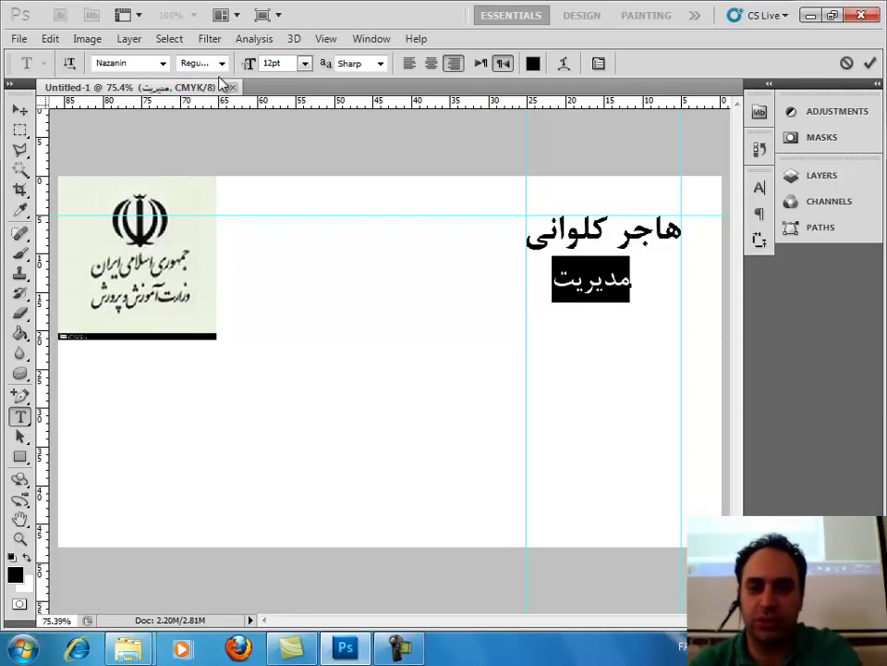
click(19, 110)
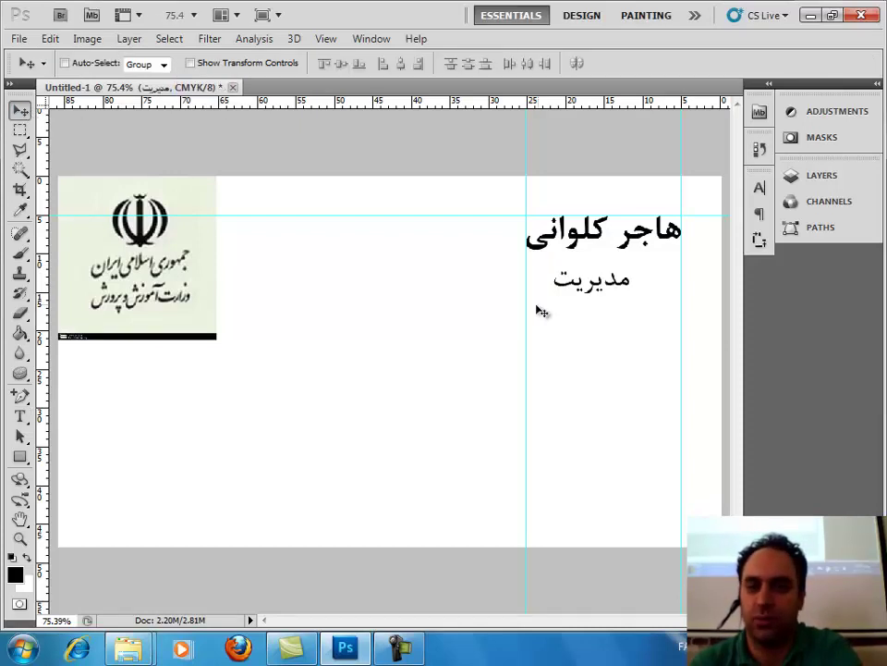
drag(588, 288, 562, 285)
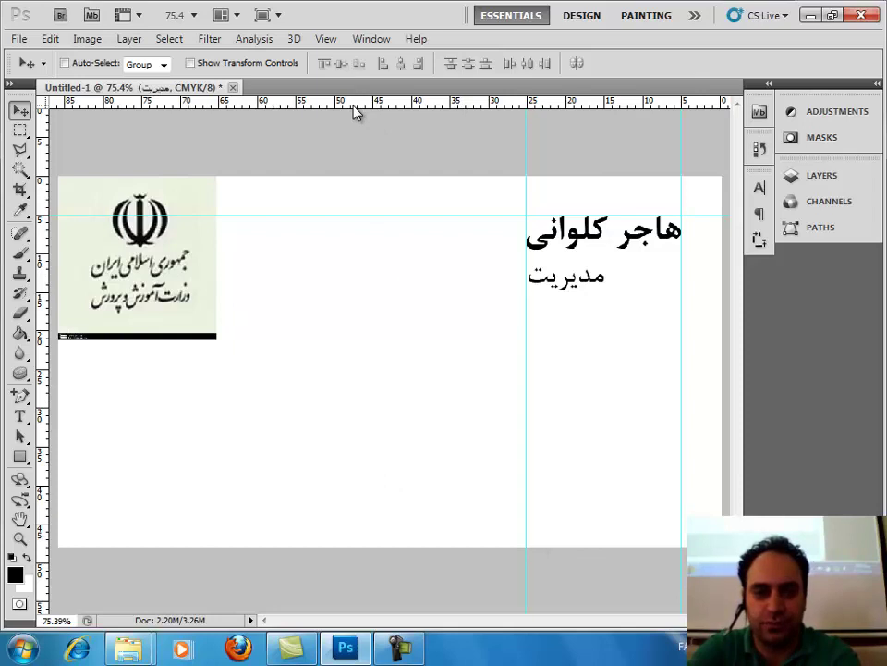
click(19, 129)
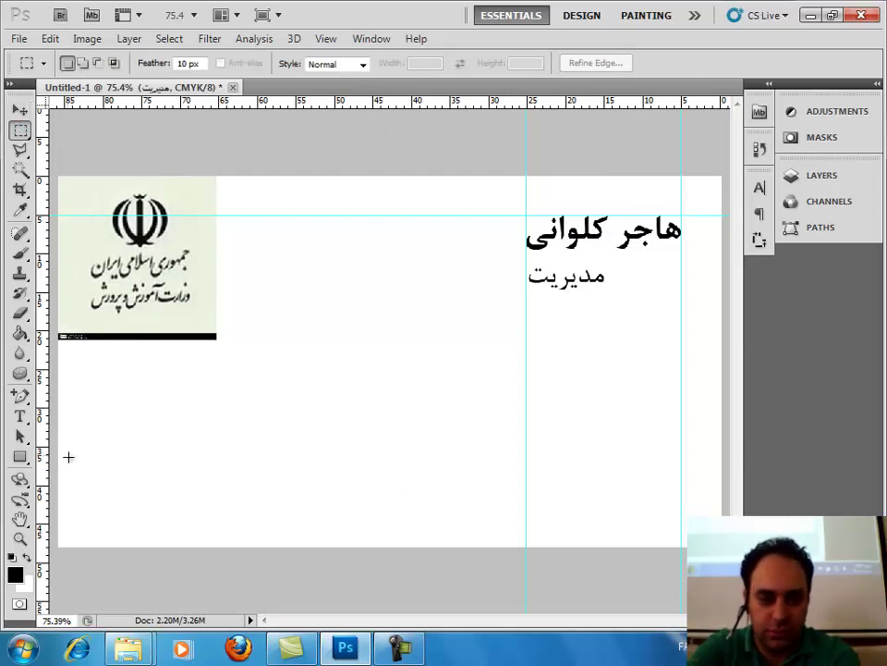
Step: Try a selection strip along the card's bottom, edit the Feather amount, and deselect
drag(68, 492, 725, 550)
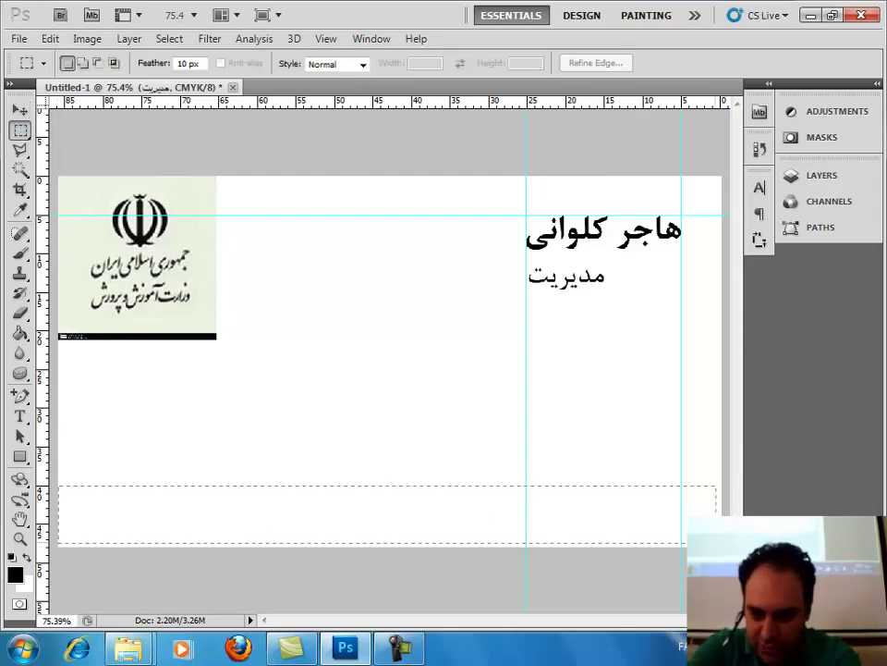
drag(726, 550, 726, 550)
click(188, 63)
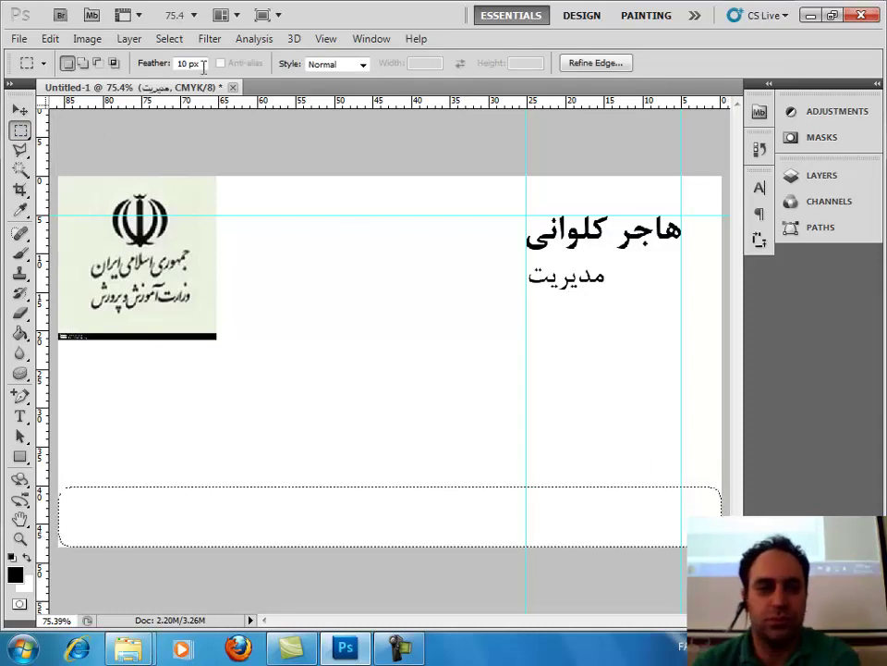
text(1)
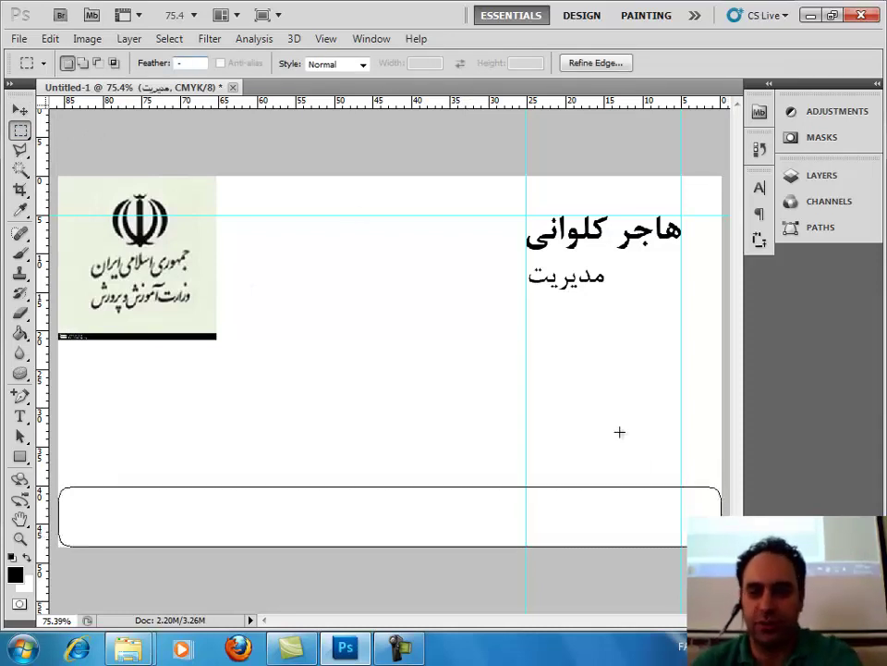
click(446, 459)
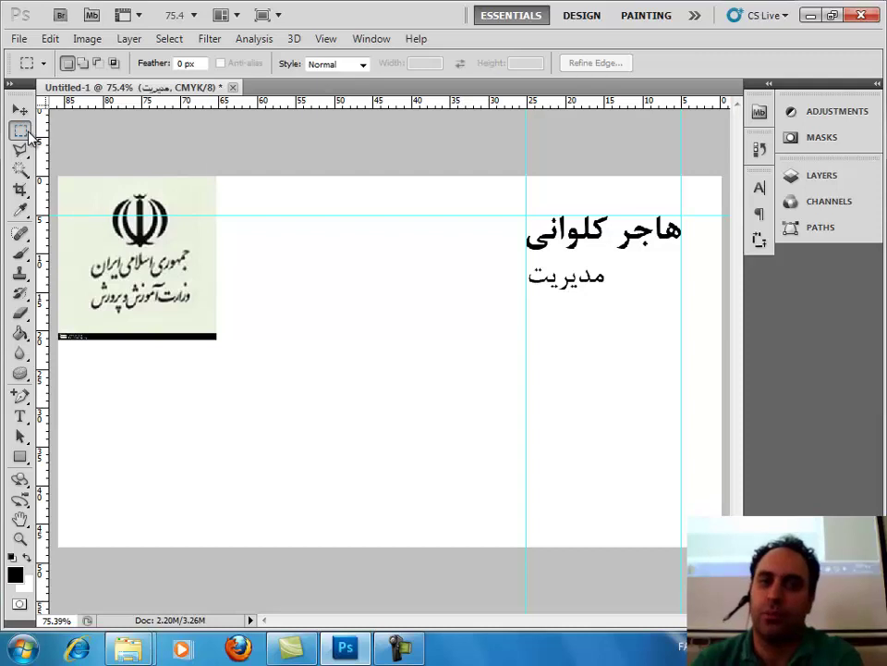
right_click(19, 131)
Step: Add a new empty Layer 2 from the Layers panel menu
click(70, 130)
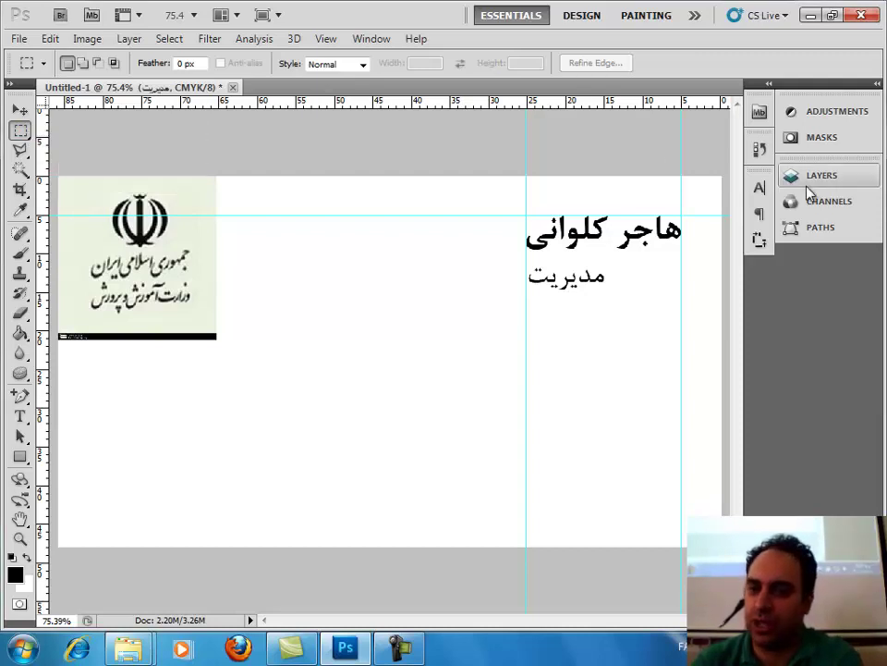
click(790, 176)
click(766, 171)
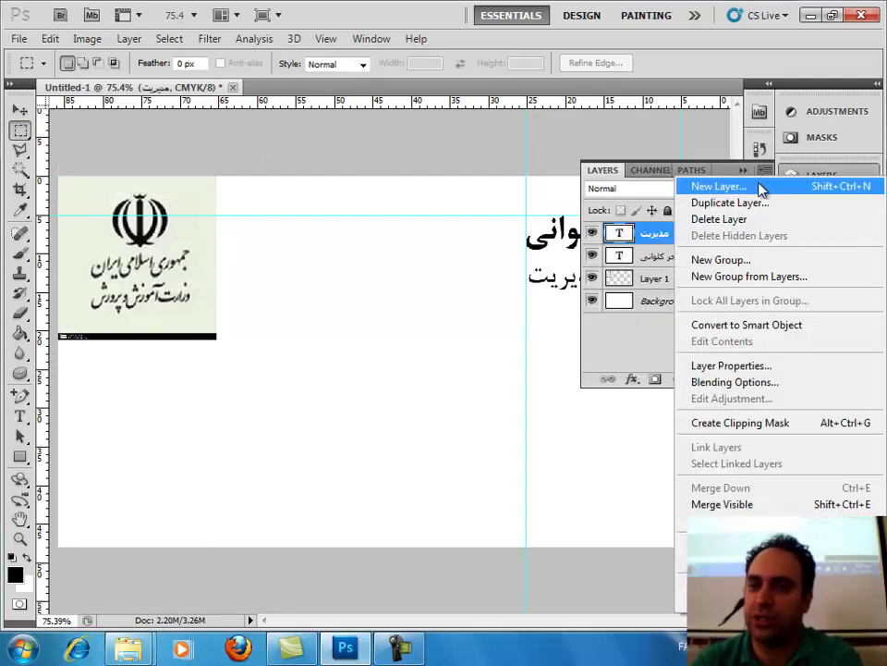
click(708, 186)
click(596, 200)
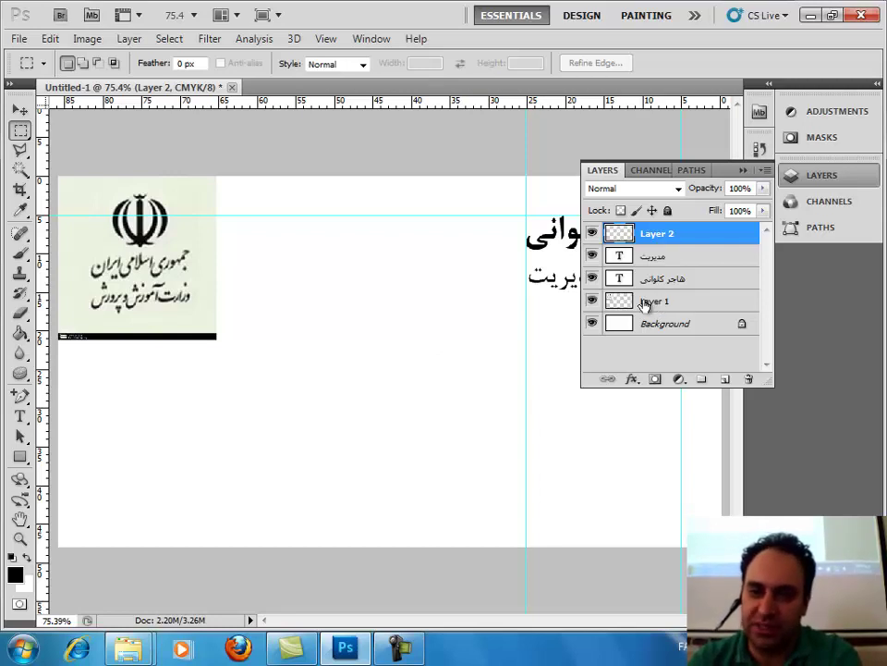
Step: Test-fill a black rectangle on Layer 1, checking it by toggling the layer's visibility
click(644, 302)
click(592, 300)
click(592, 300)
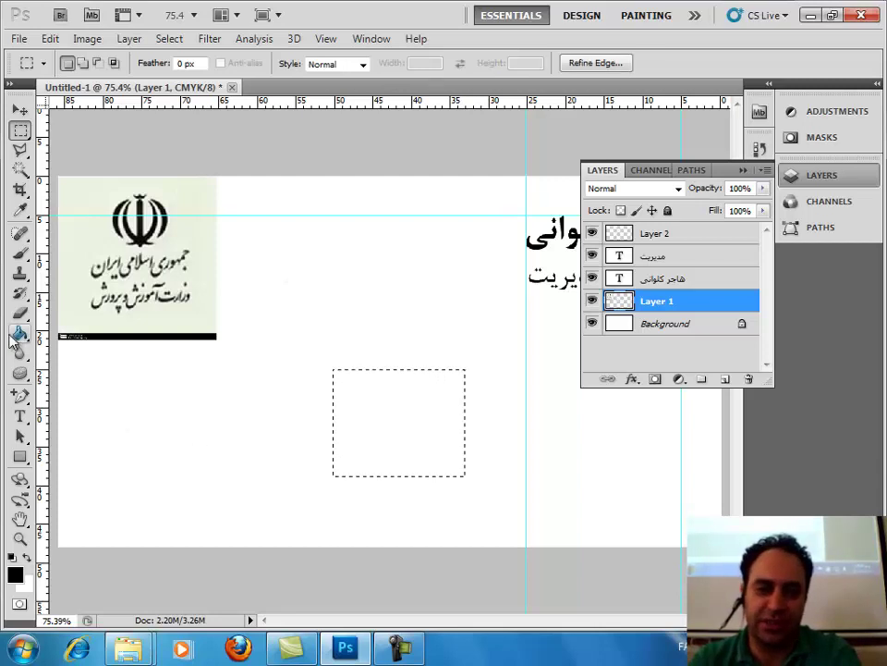
key(g)
click(345, 433)
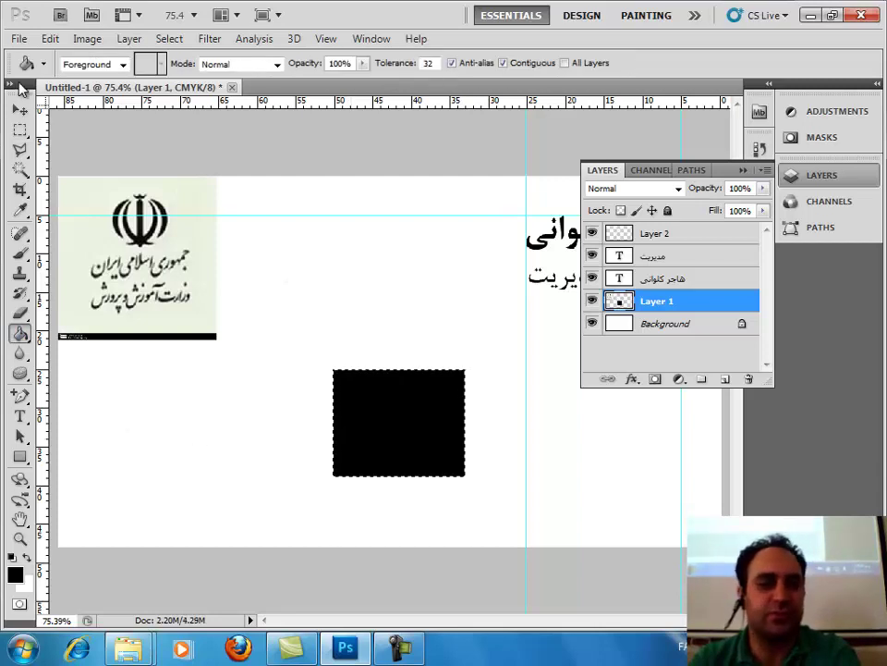
click(20, 129)
click(499, 250)
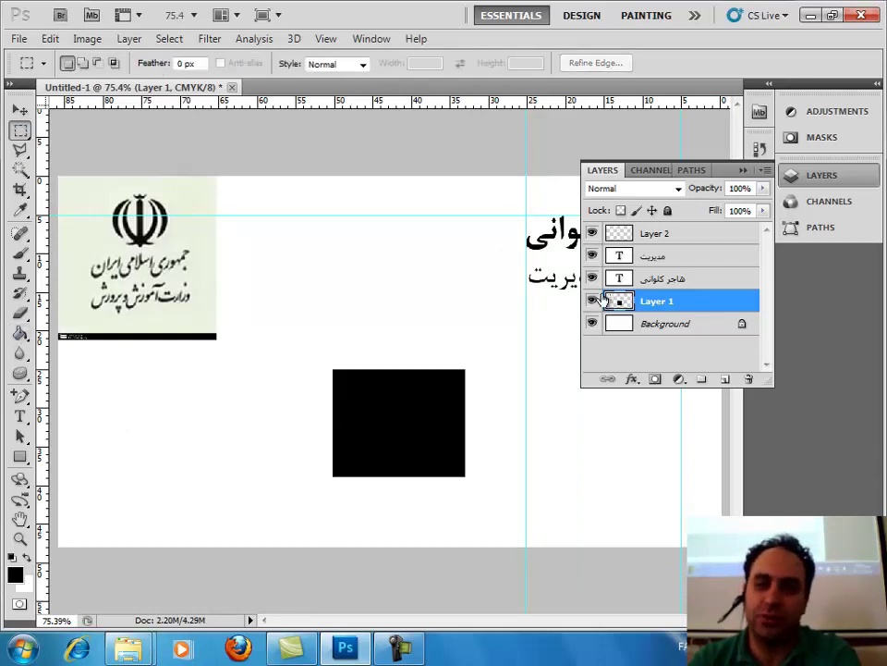
Step: Delete the black test rectangle from Layer 1 and make Layer 2 active
click(593, 300)
click(593, 300)
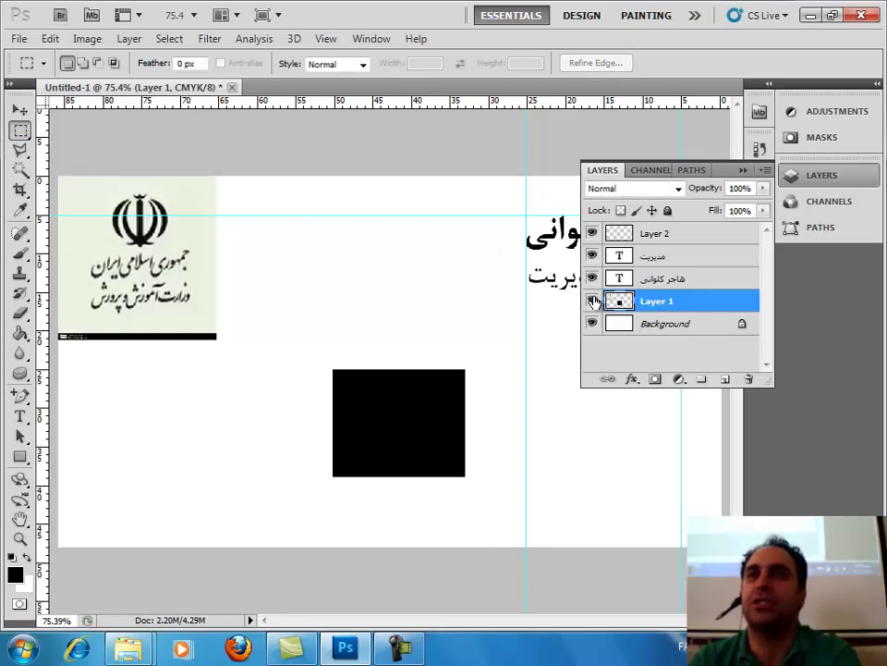
key(ctrl+shift+d)
key(Delete)
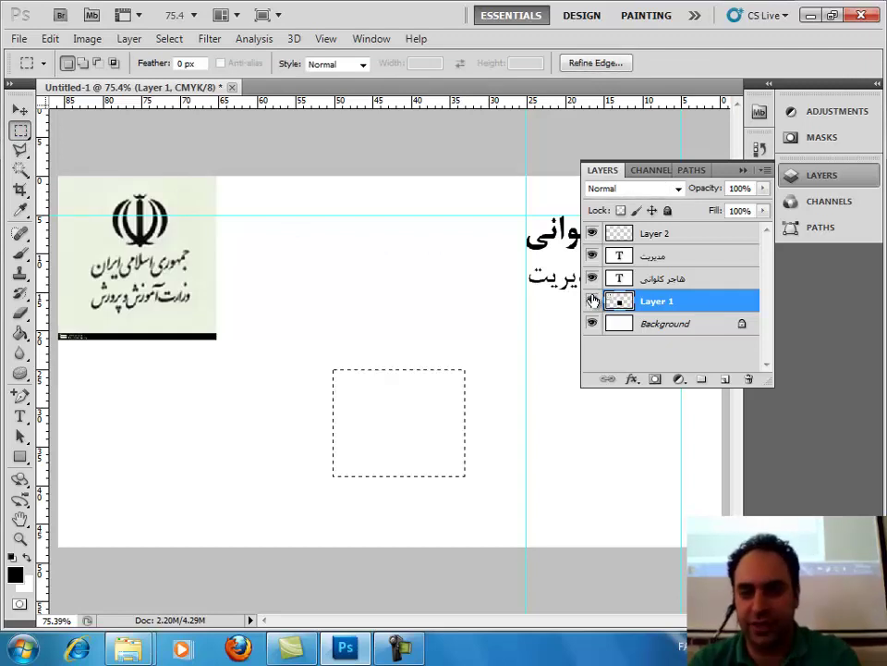
key(ctrl+d)
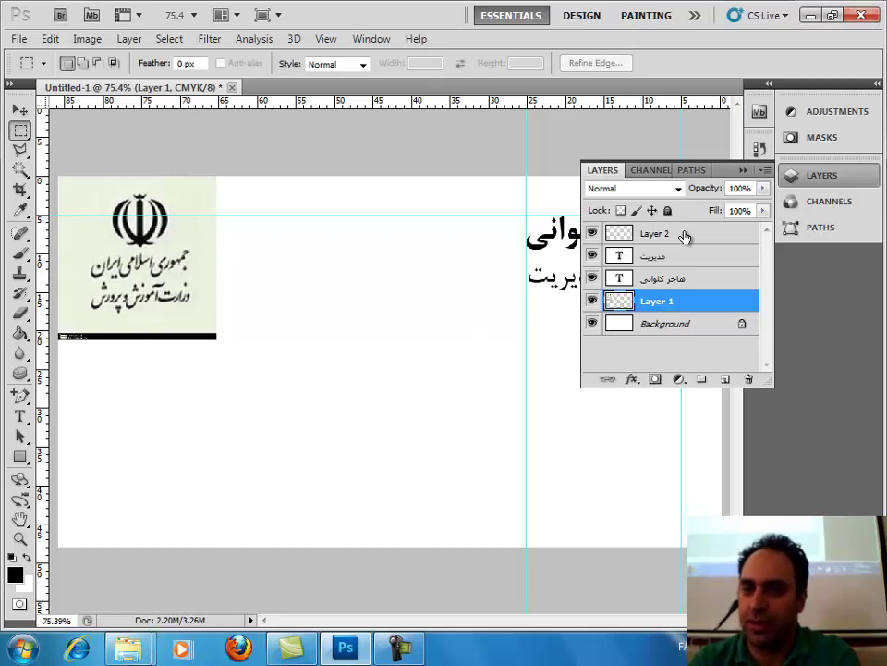
click(617, 233)
click(765, 170)
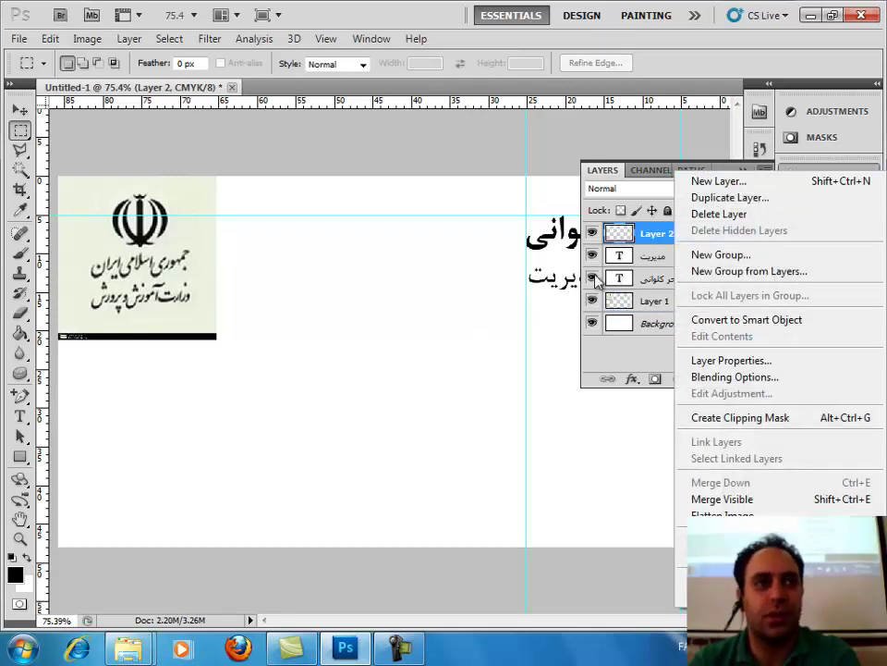
click(465, 410)
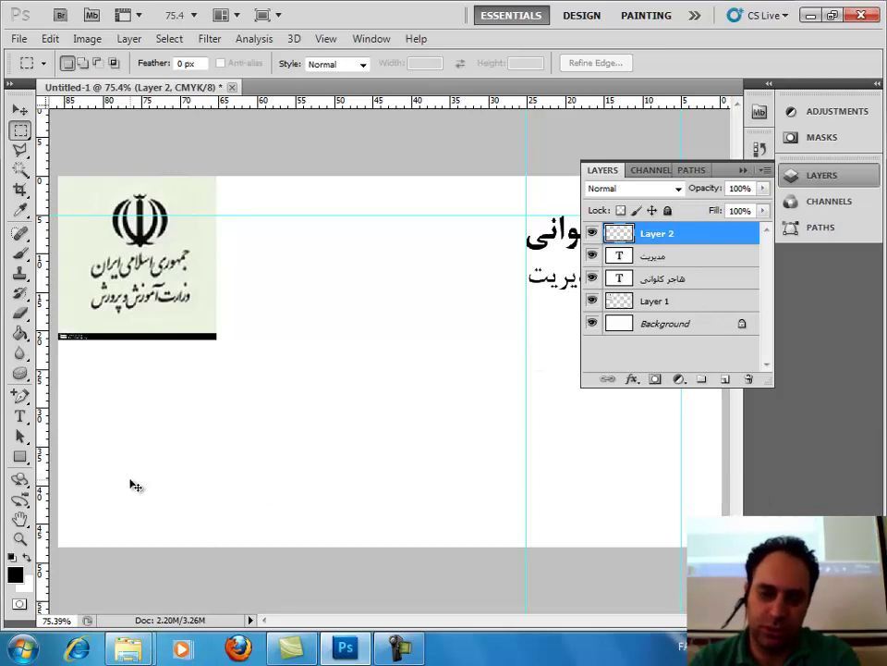
Step: Marquee-select a full-width strip along the card's bottom edge on Layer 2
key(ctrl+minus)
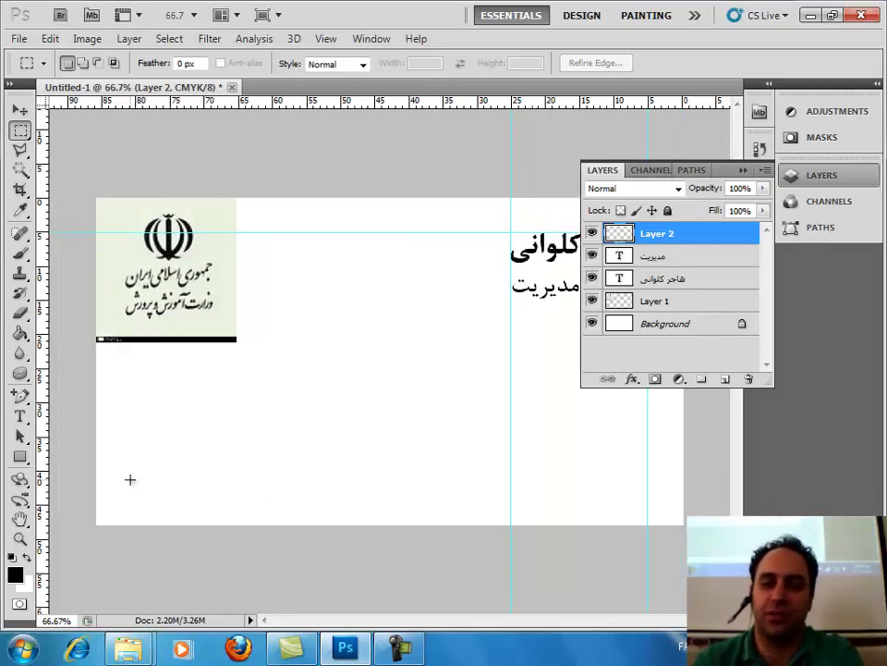
key(ctrl+minus)
key(ctrl+minus)
key(ctrl+minus)
key(ctrl+plus)
key(ctrl+plus)
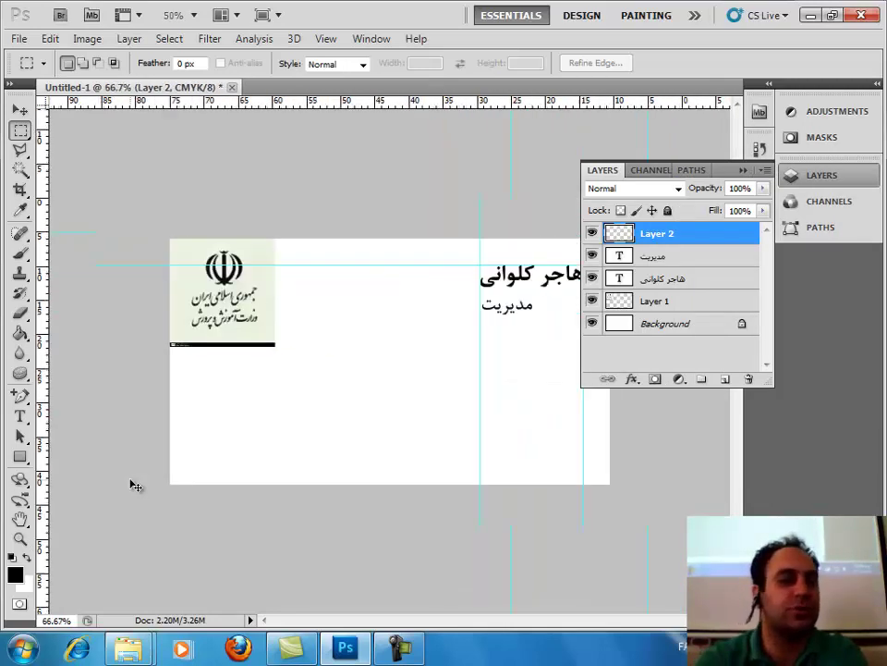
key(ctrl+plus)
key(ctrl+plus)
key(ctrl+minus)
drag(82, 475, 696, 535)
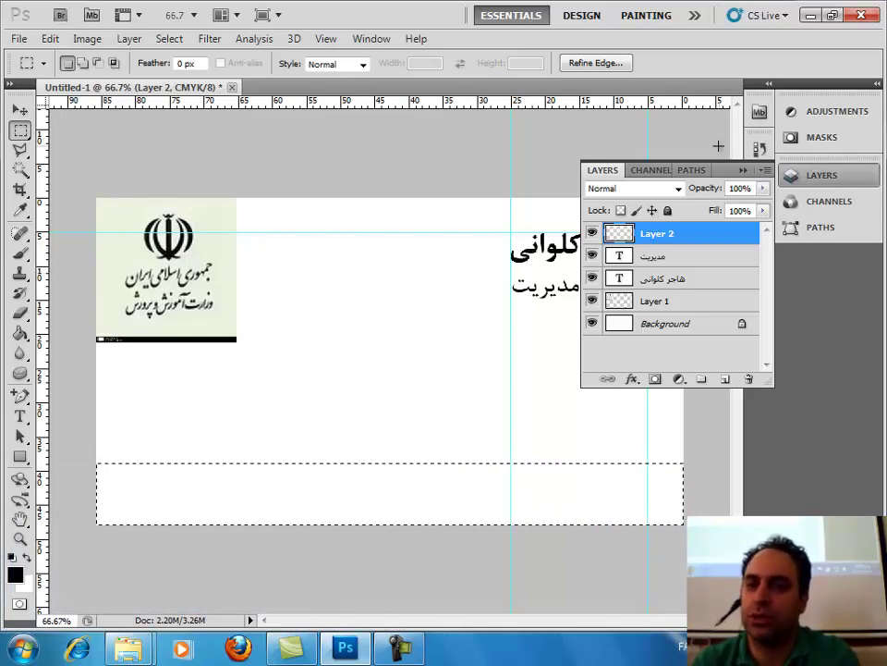
click(744, 171)
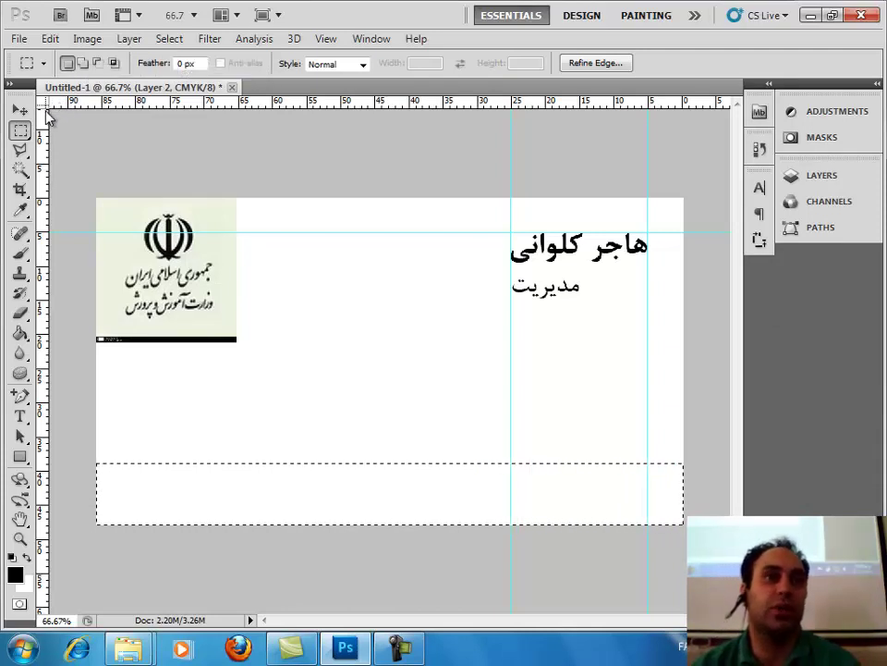
Step: Fill the bottom strip selection with dark green #335425 using the Paint Bucket
click(15, 575)
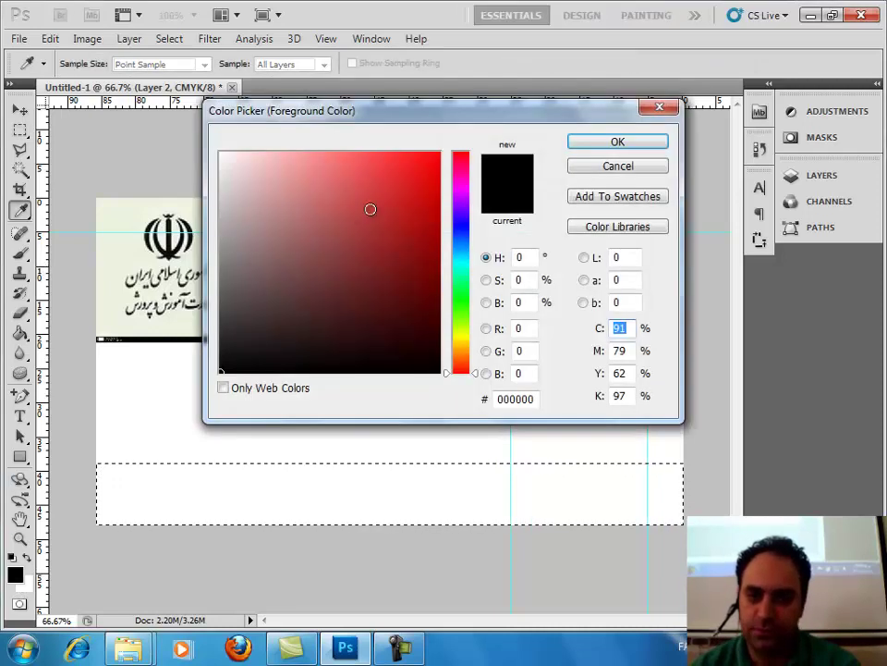
mouse_move(453, 124)
mouse_down()
mouse_move(599, 197)
mouse_move(636, 248)
mouse_move(593, 285)
mouse_up()
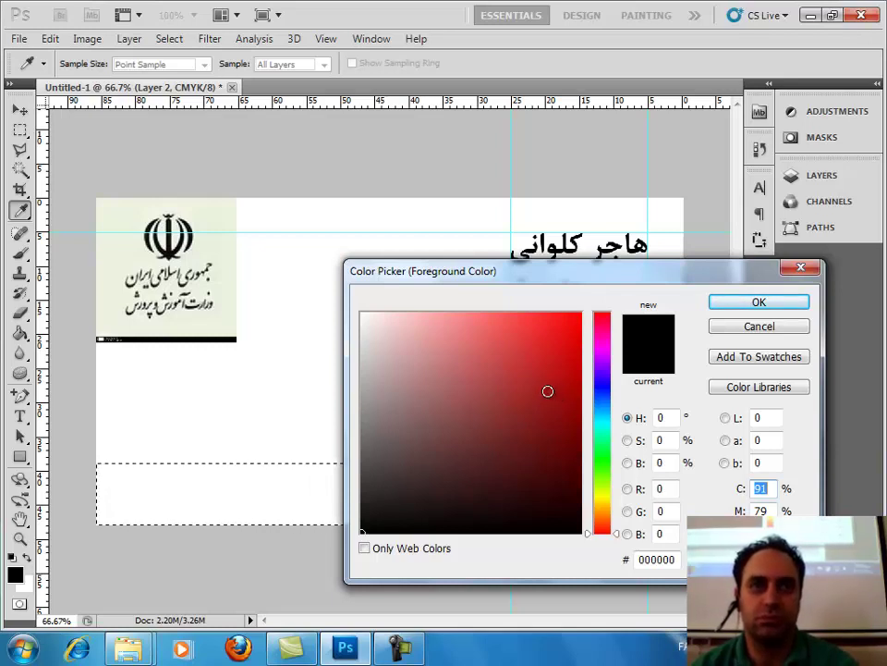
drag(610, 479, 610, 470)
click(492, 413)
mouse_move(492, 413)
mouse_down()
mouse_move(483, 384)
mouse_move(490, 478)
mouse_move(483, 459)
mouse_up()
click(721, 305)
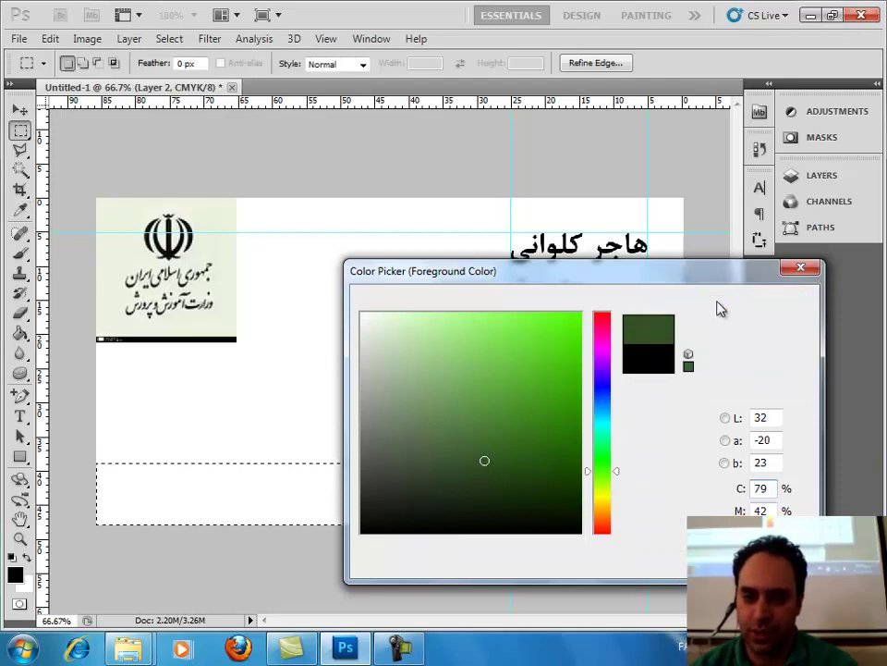
key(g)
click(206, 494)
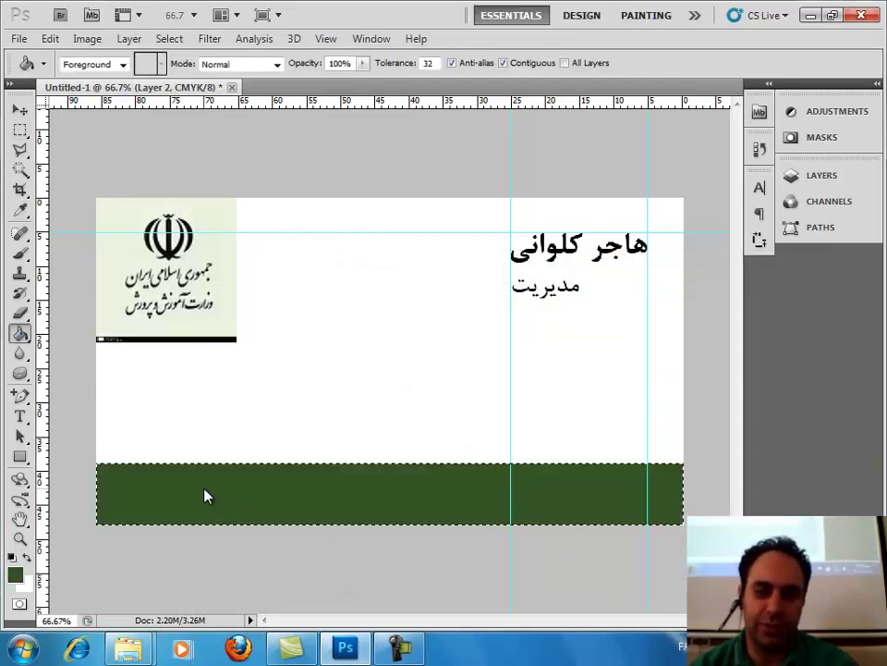
Step: Return to the Rectangular Marquee and add a new Layer 3 above the green band
right_click(19, 333)
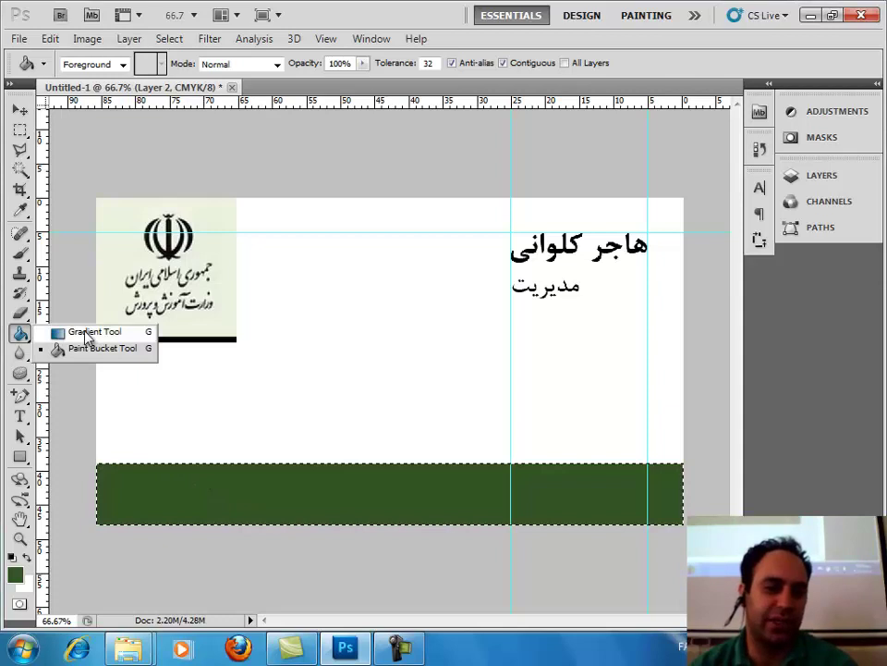
click(93, 357)
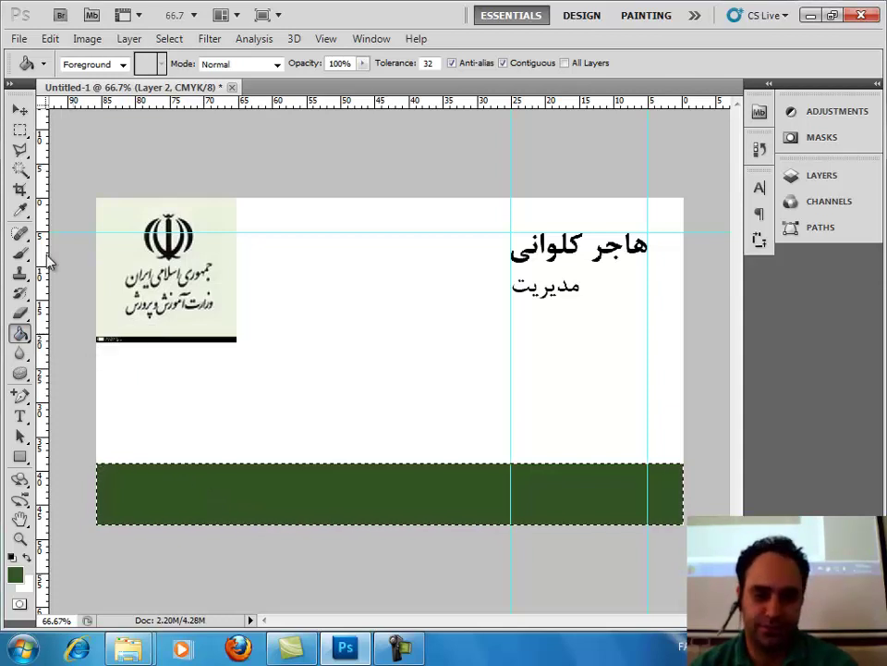
click(20, 130)
click(800, 178)
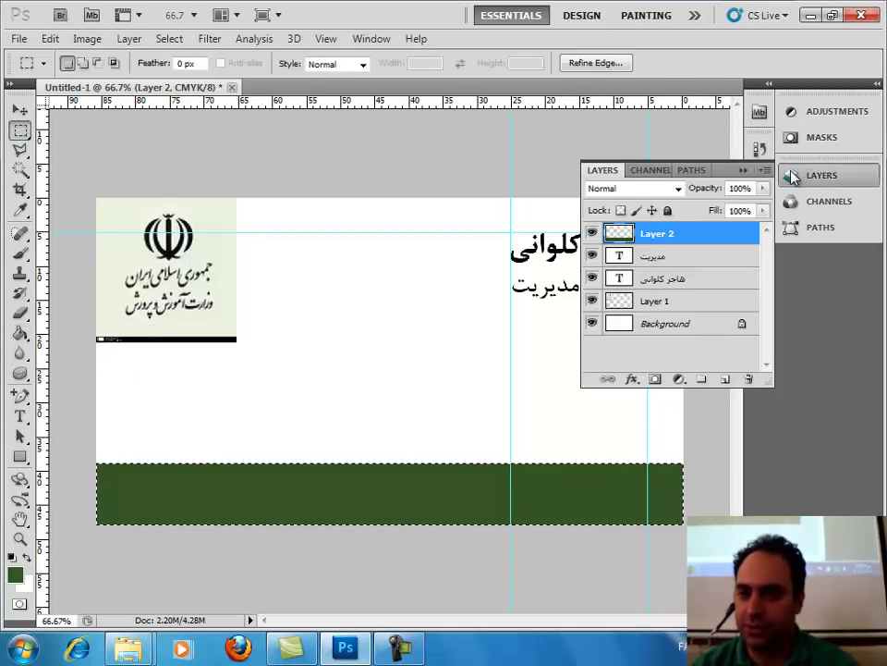
click(592, 233)
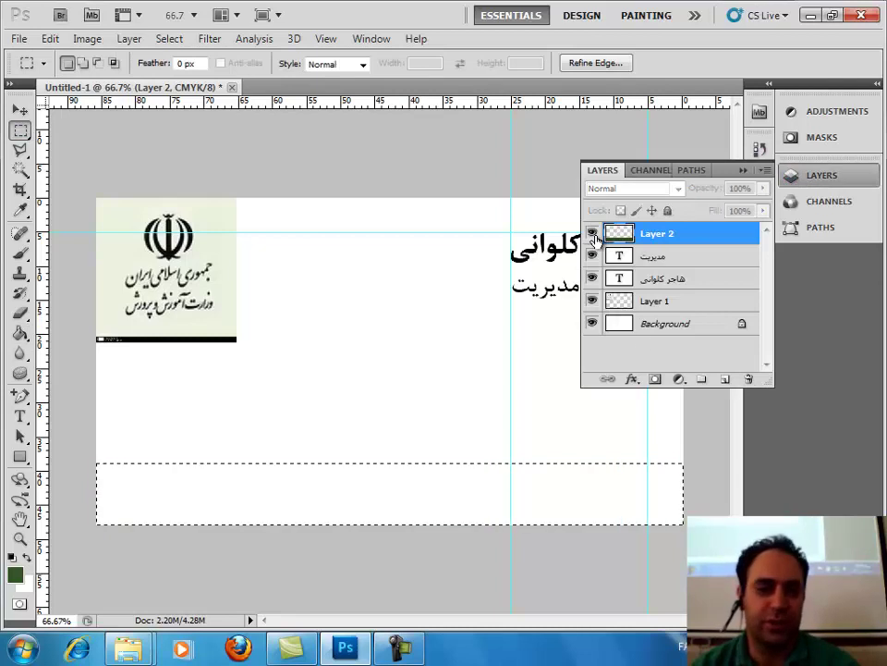
click(593, 233)
click(645, 425)
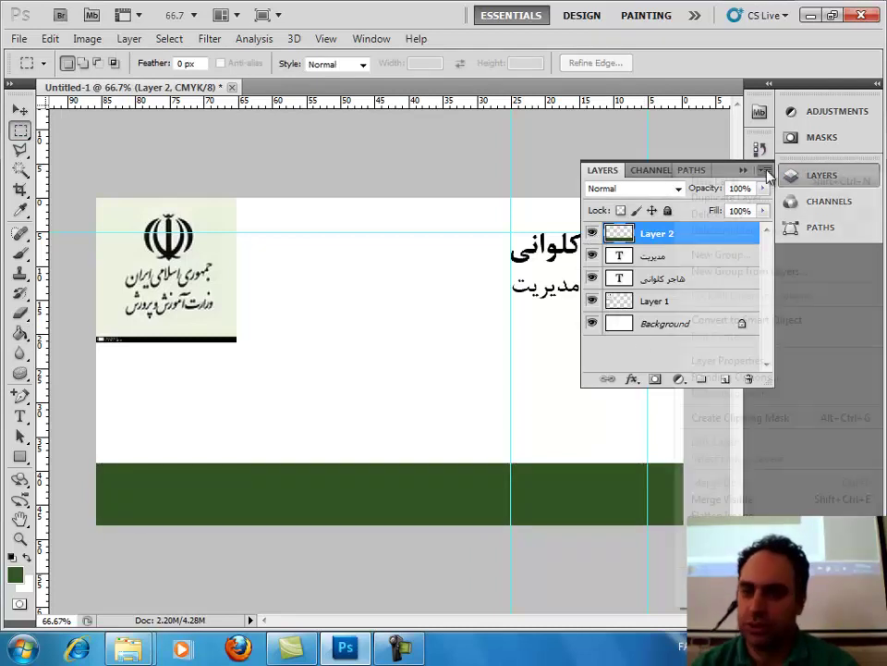
click(764, 170)
click(740, 181)
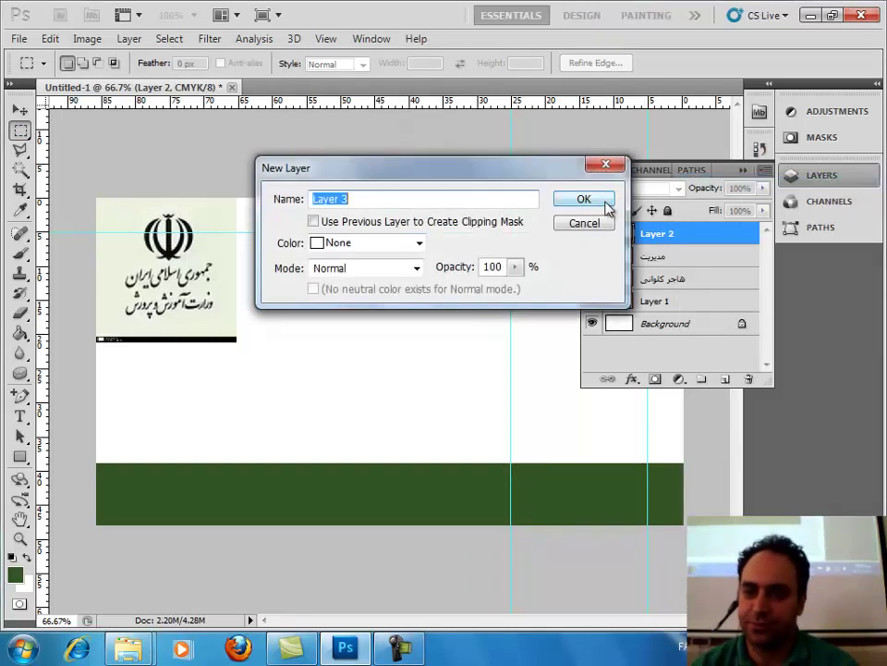
click(603, 201)
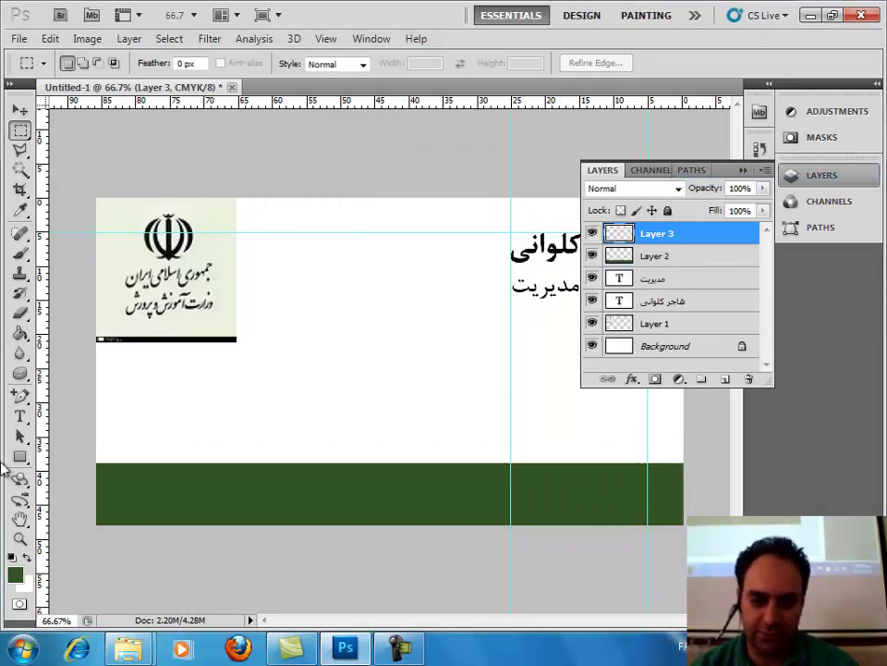
Step: Mark a thin full-width strip above the band and choose a lighter green foreground
key(ctrl+shift+d)
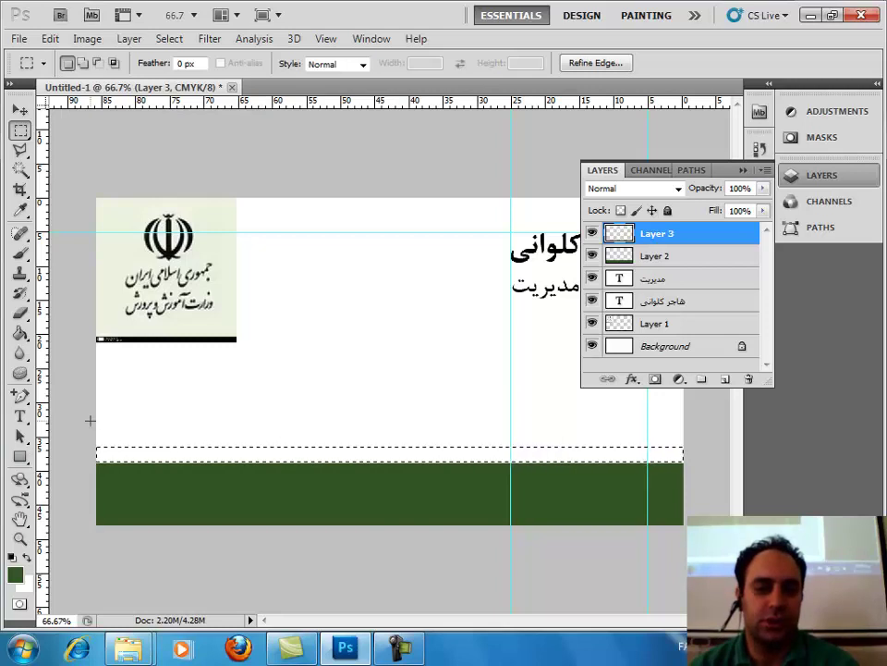
click(88, 443)
mouse_move(422, 471)
mouse_down()
mouse_move(763, 469)
mouse_move(733, 469)
mouse_up()
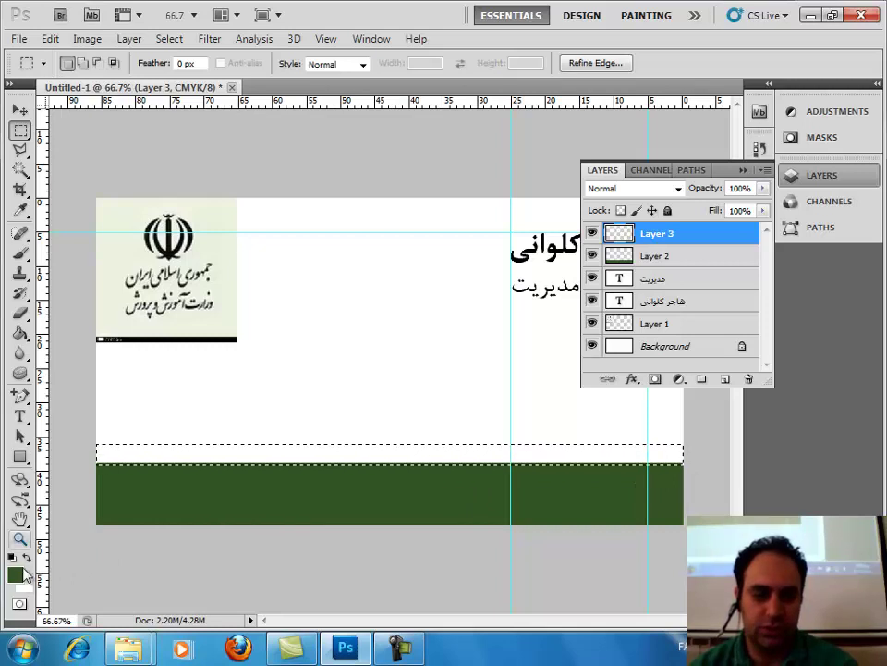
click(16, 575)
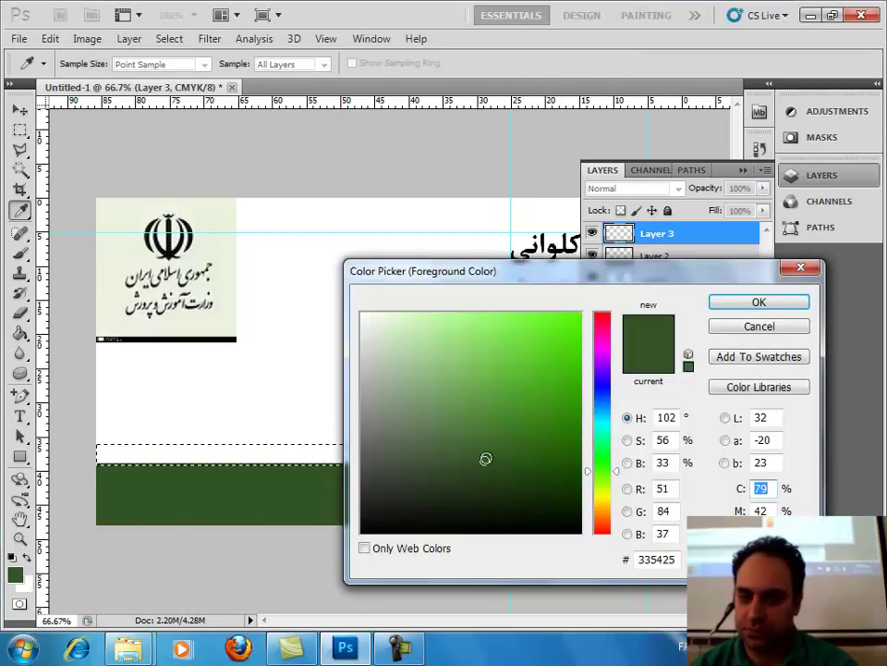
drag(483, 459, 445, 394)
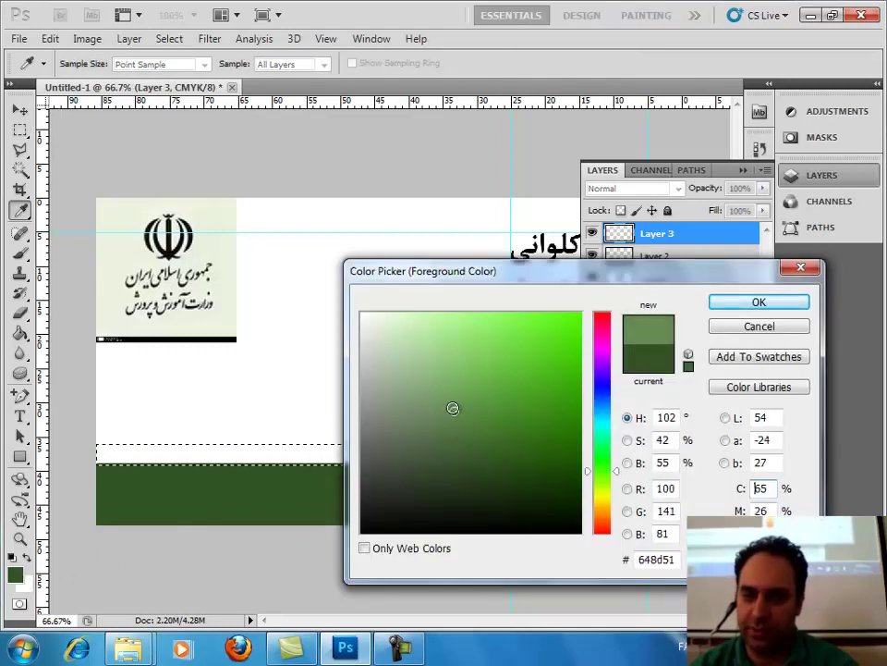
Step: Fill the thin strip with lighter green 648d51 and deselect it
click(759, 302)
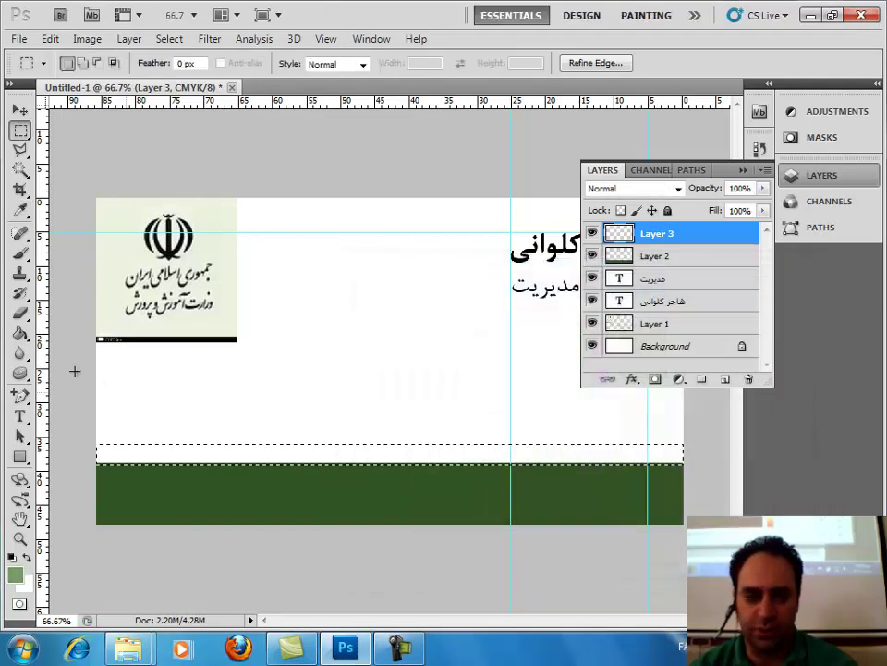
click(20, 333)
click(192, 444)
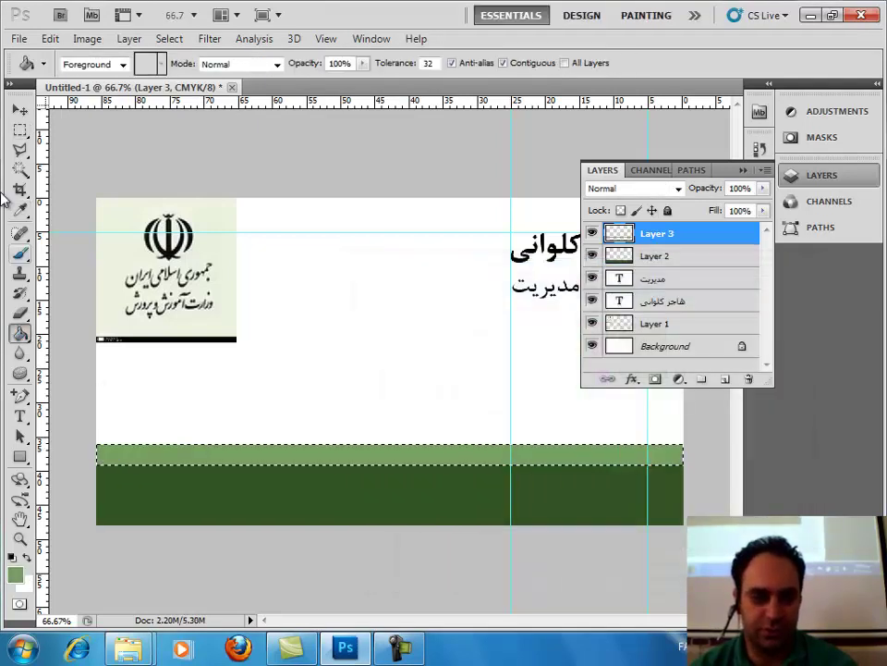
click(20, 130)
click(183, 158)
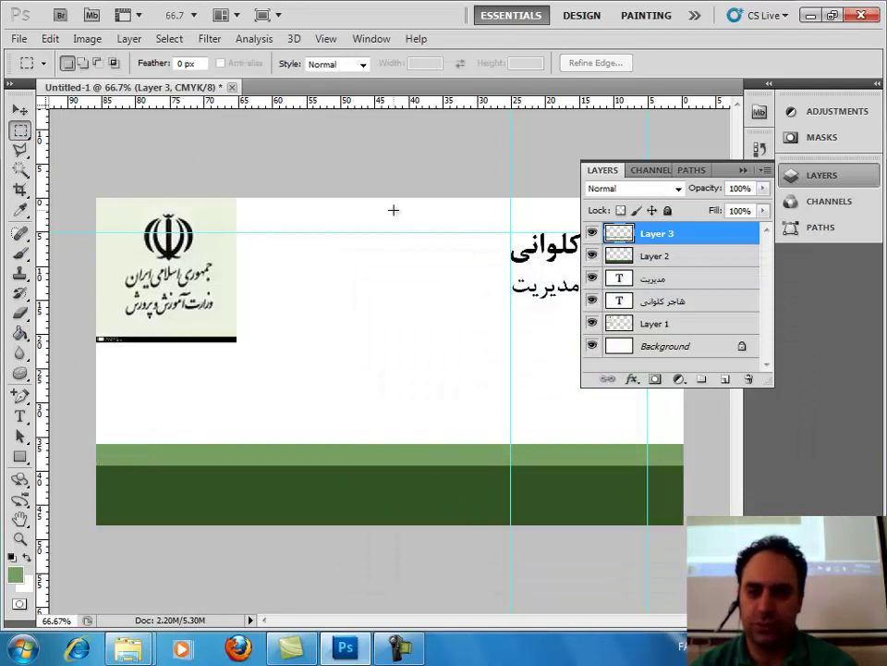
Step: Nudge the light green strip so it rests directly on the dark green band
click(592, 233)
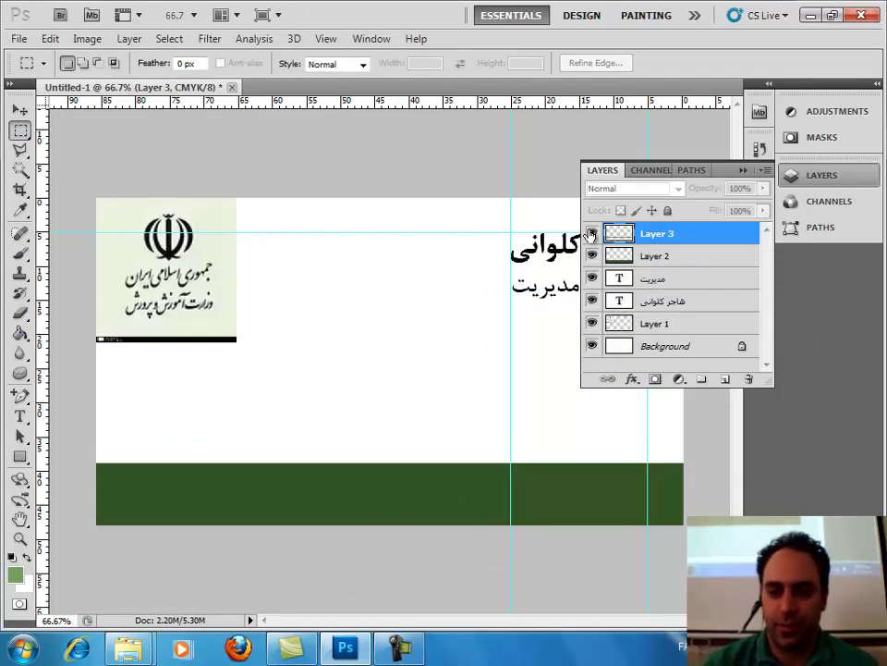
click(592, 233)
click(20, 109)
mouse_move(331, 456)
mouse_down()
mouse_move(327, 430)
mouse_move(340, 451)
mouse_up()
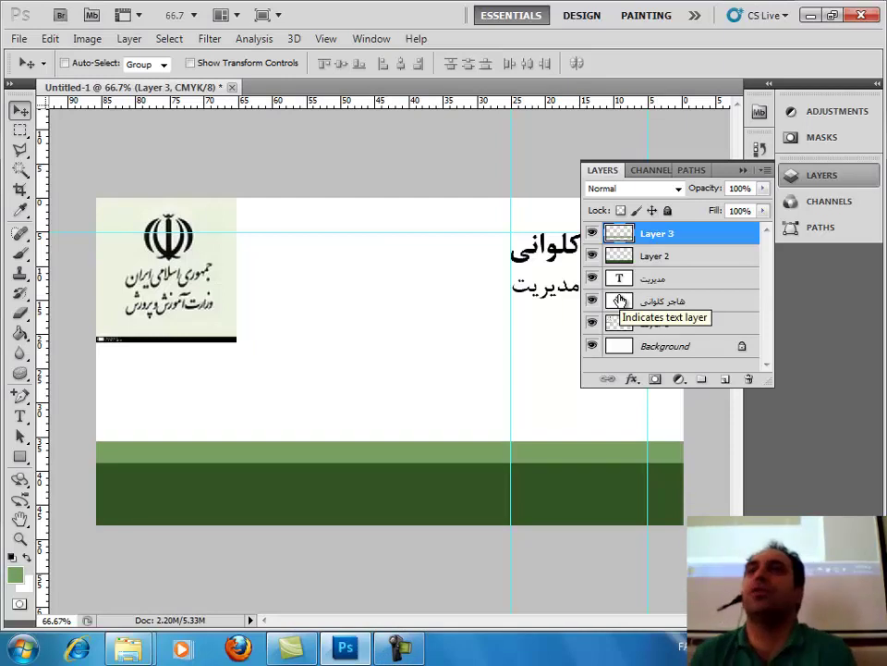
Step: Apply Lock All to Layer 3, Layer 2 and the name text layer
click(669, 211)
click(678, 258)
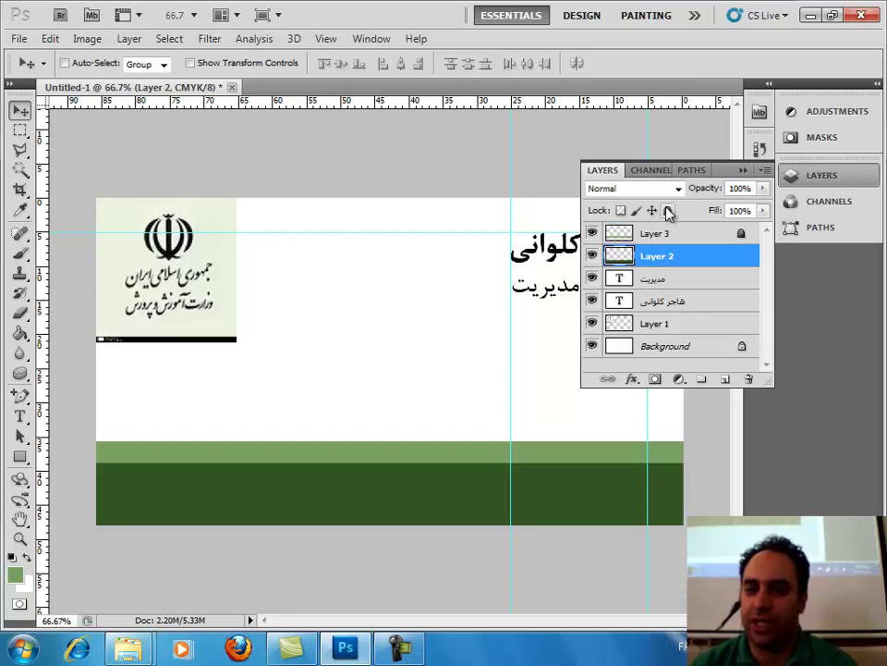
click(669, 210)
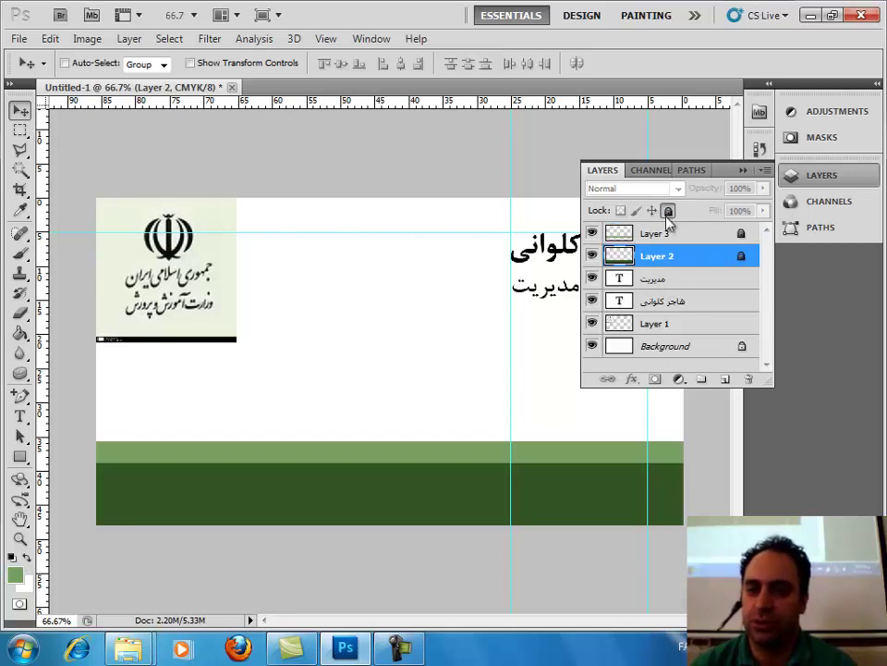
key(alt+bracketleft)
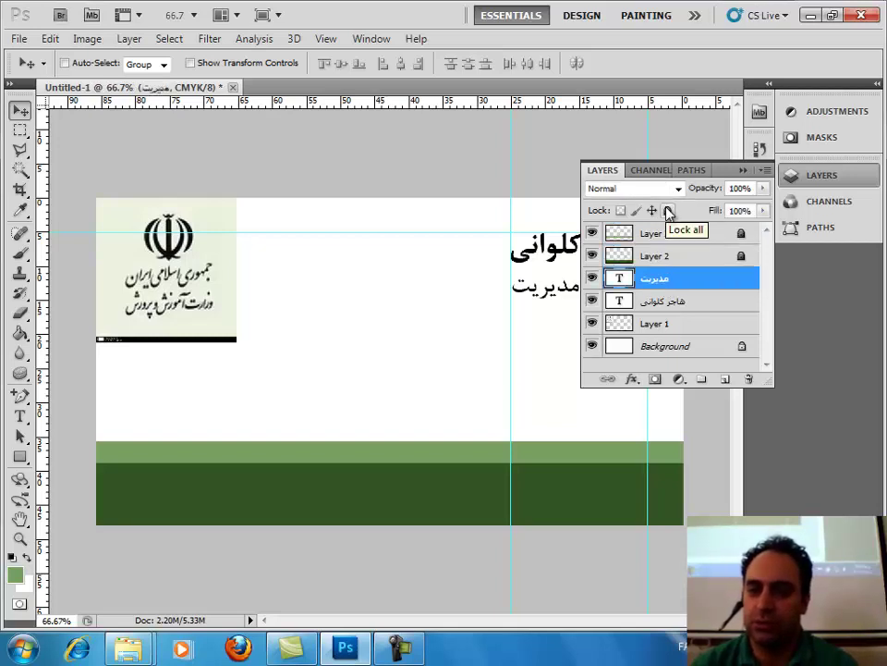
click(663, 301)
click(669, 211)
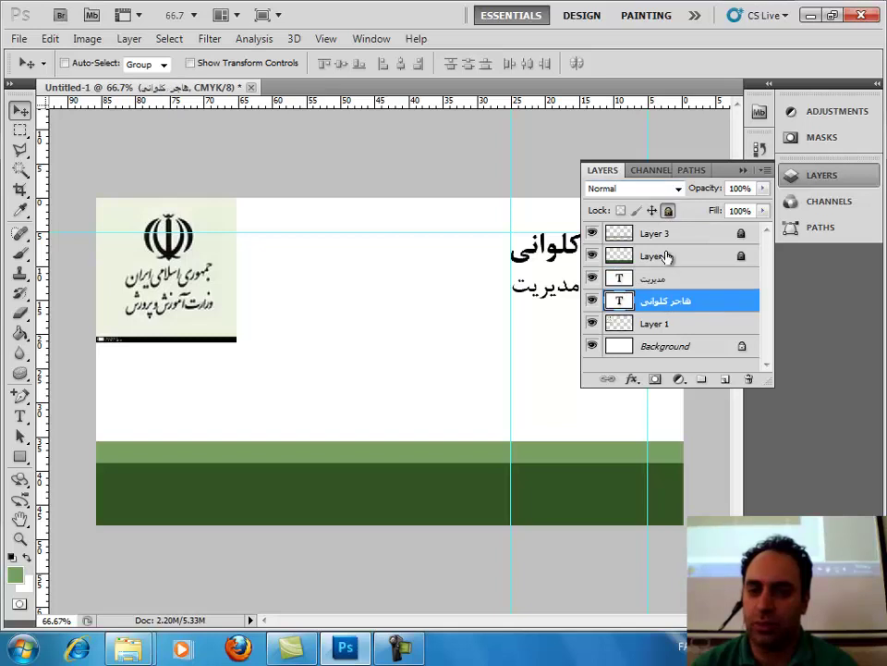
Step: Duplicate the مدیریت title layer
click(665, 289)
right_click(666, 289)
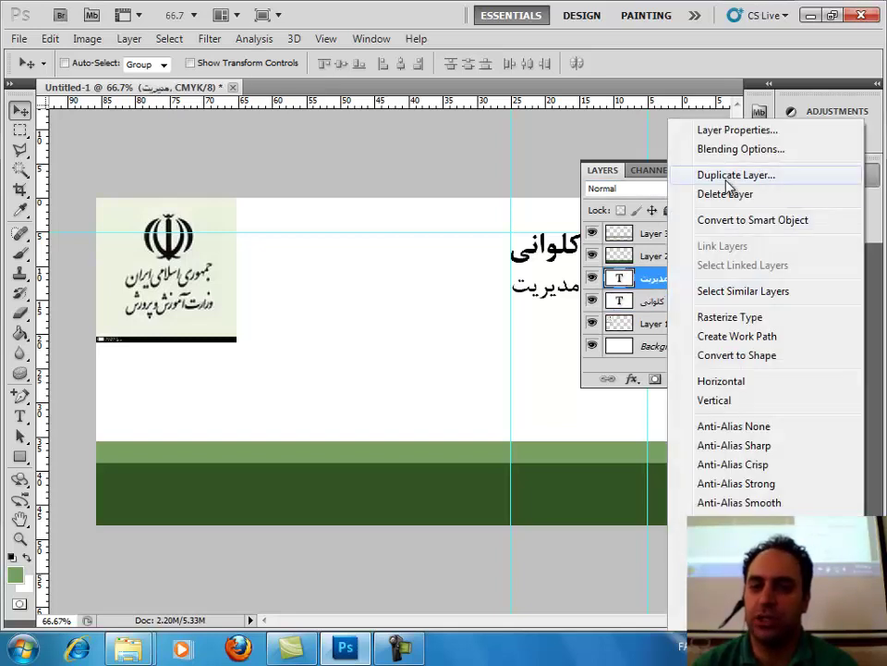
click(721, 178)
click(697, 203)
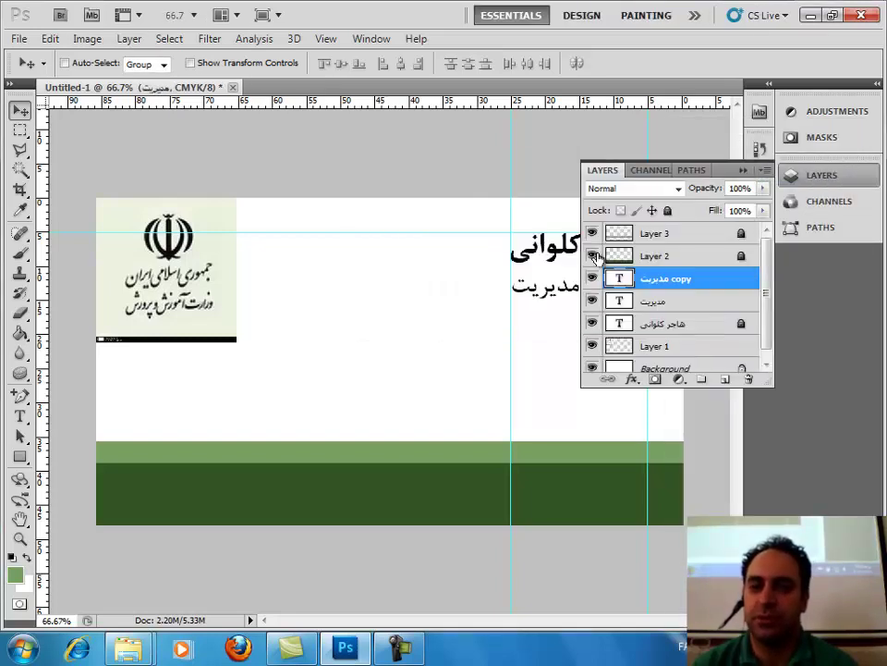
Step: Raise the مدیریت copy to the top of the stack and move it onto the dark green band
drag(534, 290, 287, 428)
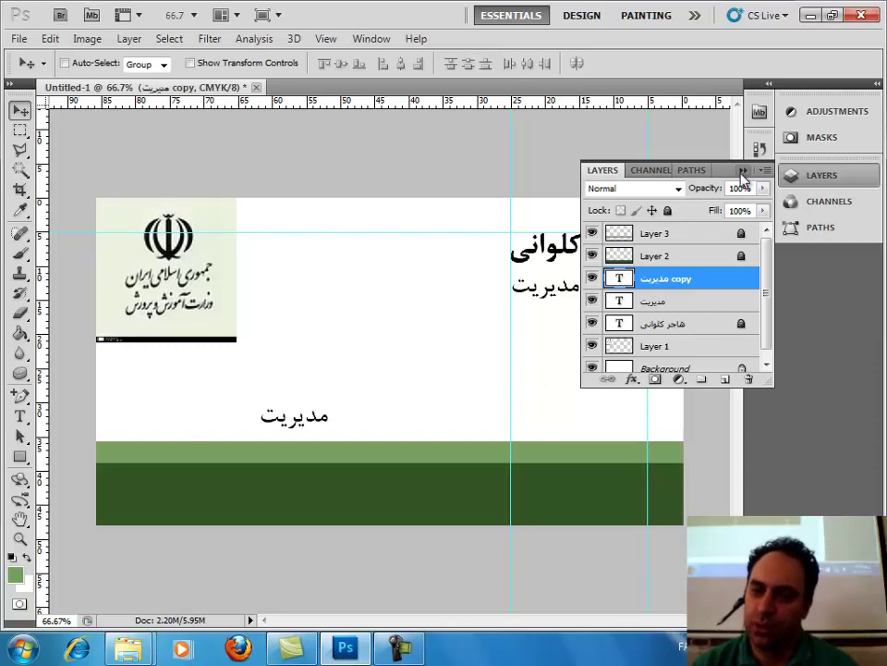
click(743, 172)
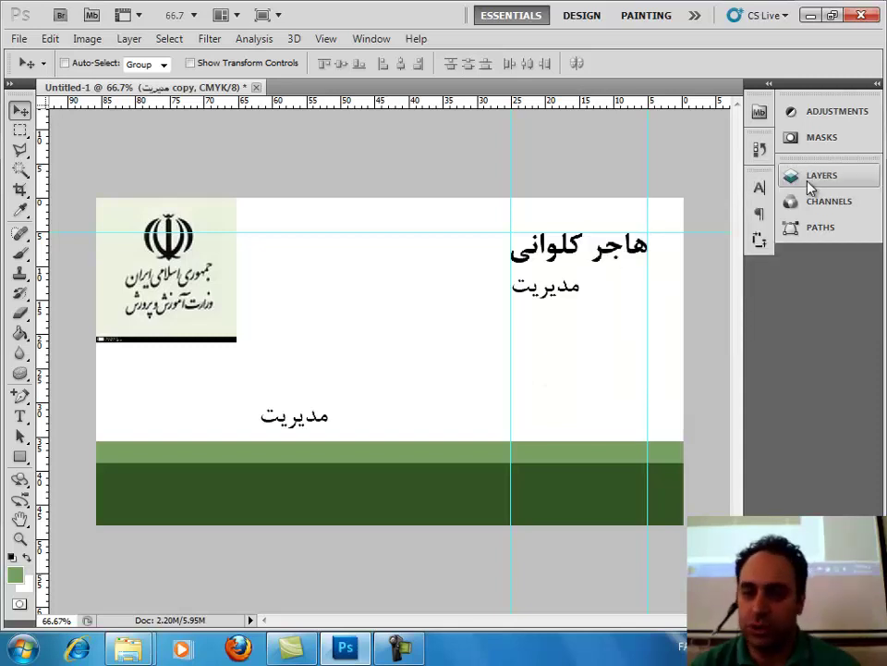
click(788, 177)
mouse_move(356, 373)
mouse_down()
mouse_move(320, 410)
mouse_move(325, 444)
mouse_up()
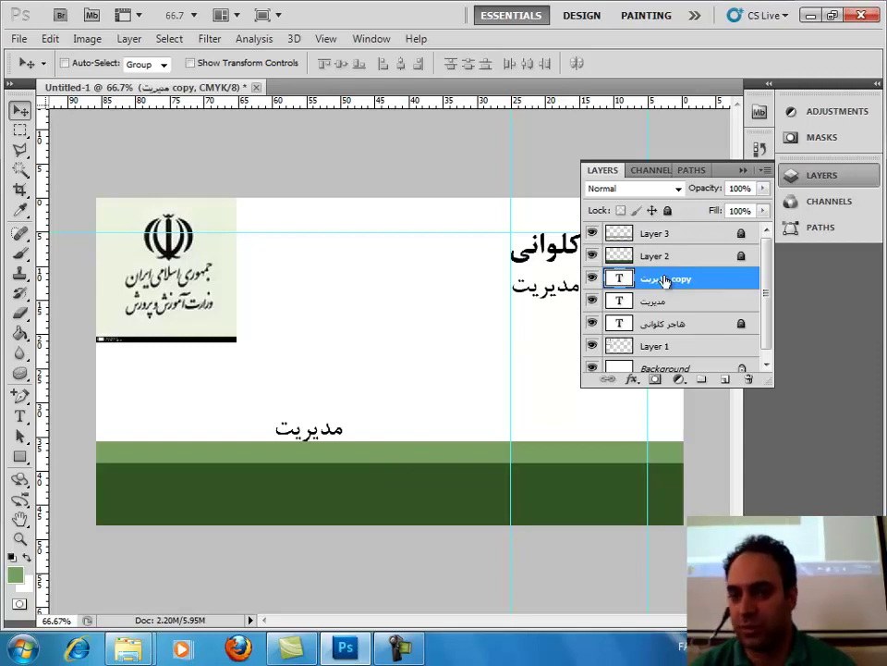
mouse_move(634, 287)
mouse_down()
mouse_move(650, 228)
mouse_move(627, 242)
mouse_up()
drag(338, 404, 453, 432)
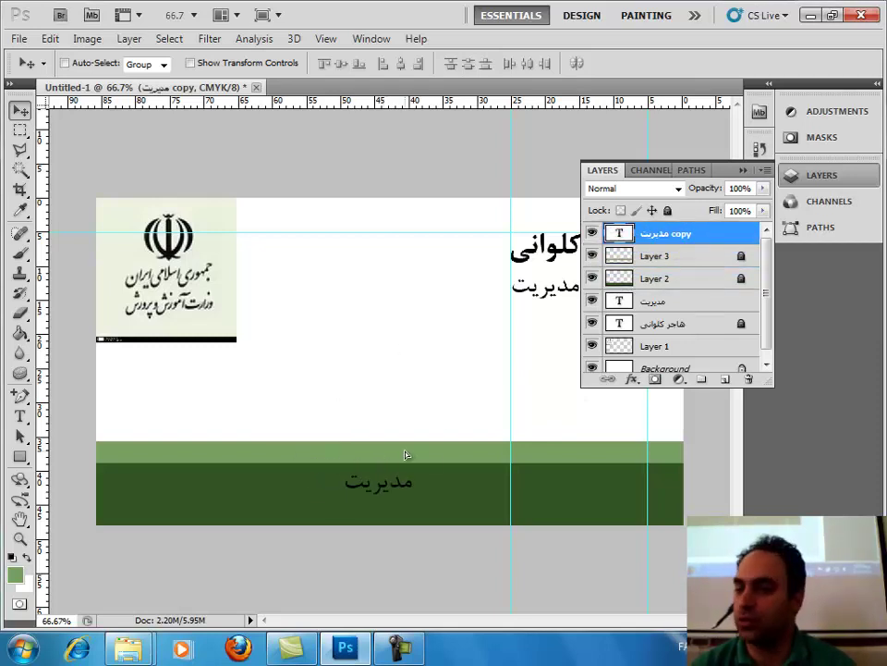
click(560, 130)
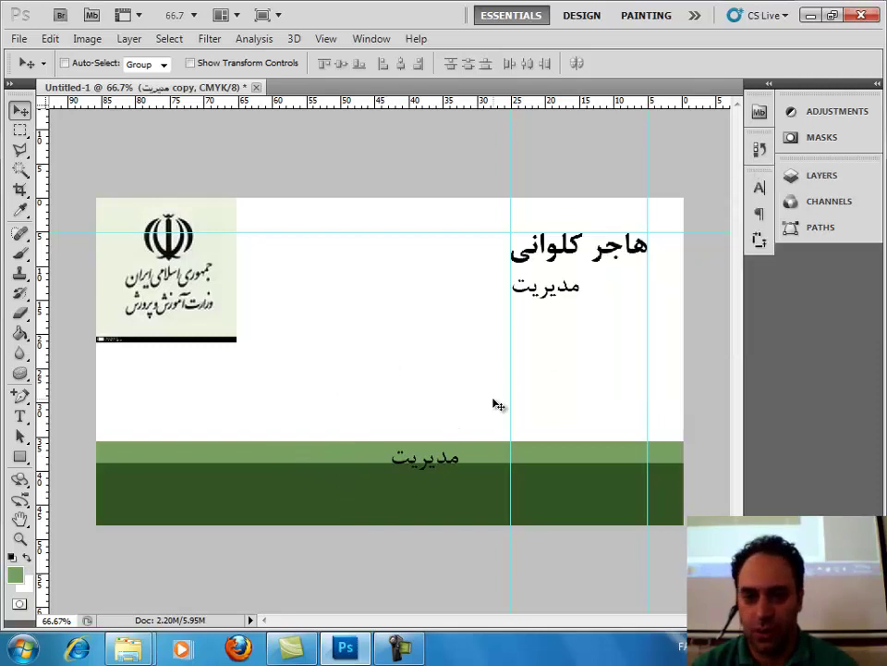
drag(447, 457, 409, 487)
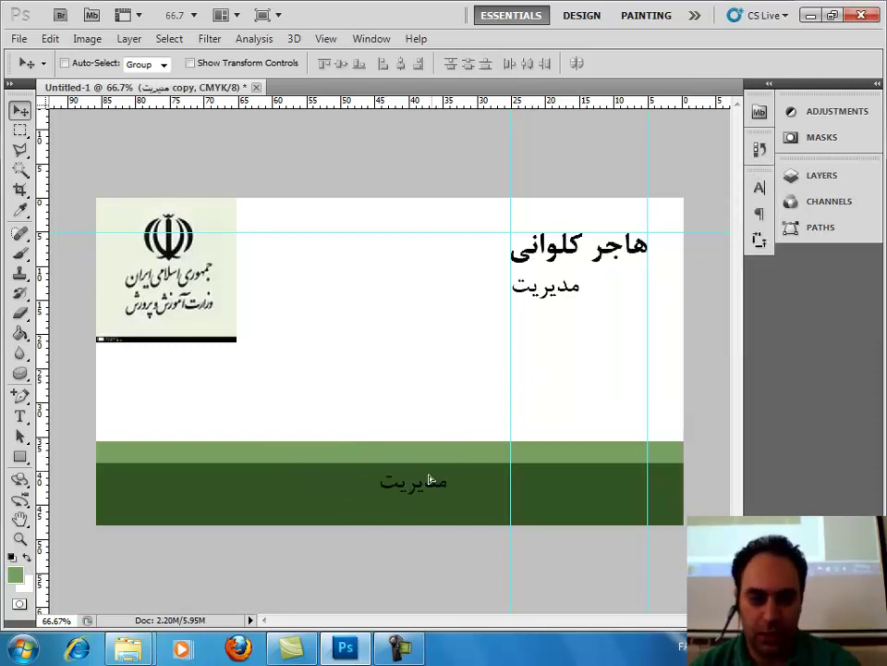
click(20, 417)
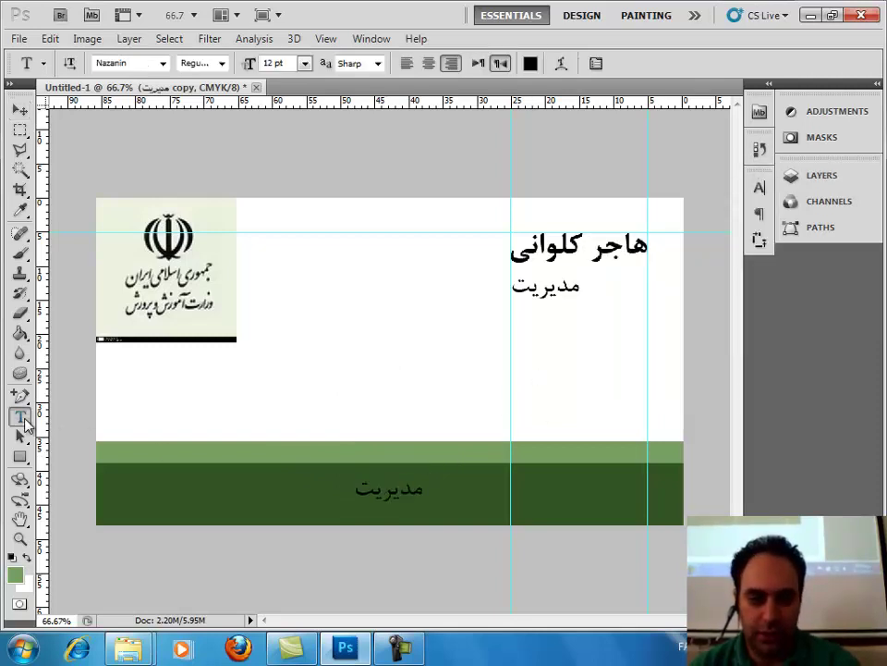
double_click(389, 487)
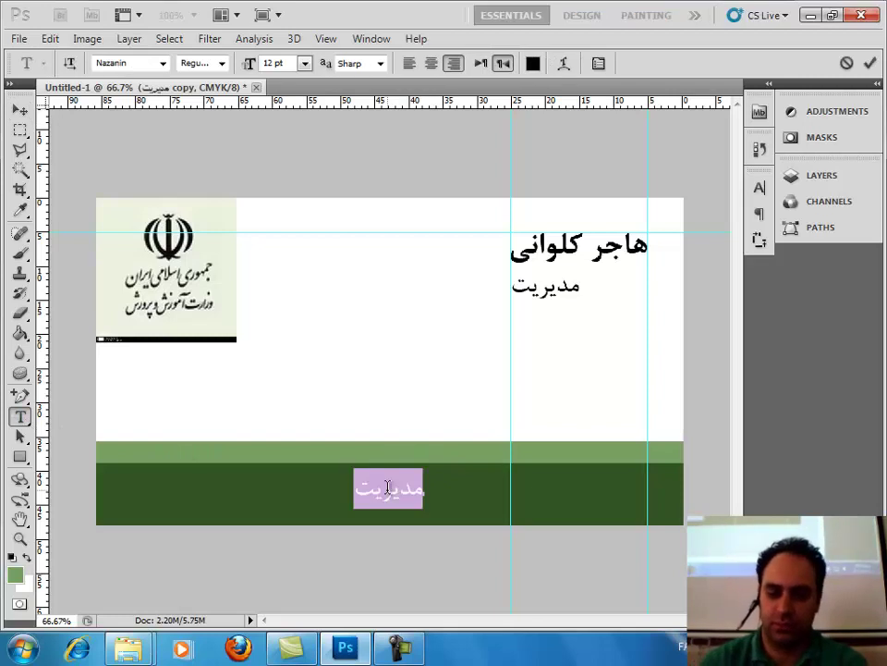
text(www)
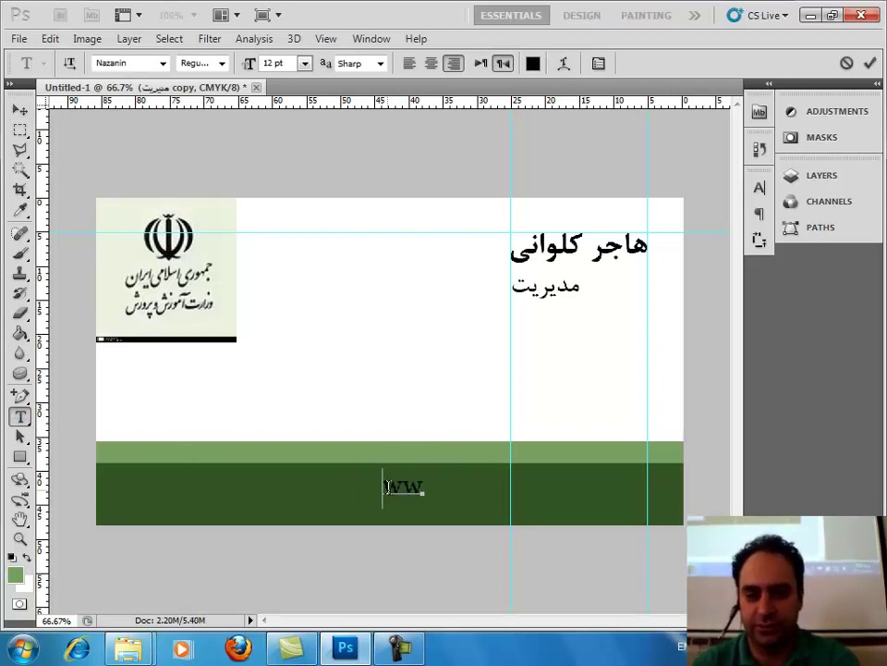
text(.)
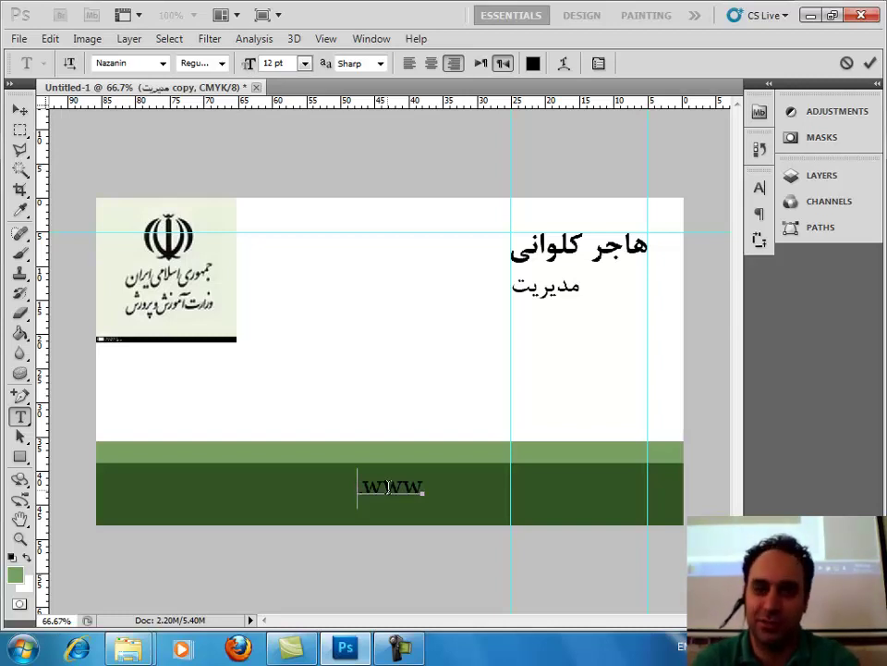
text(.caspian)
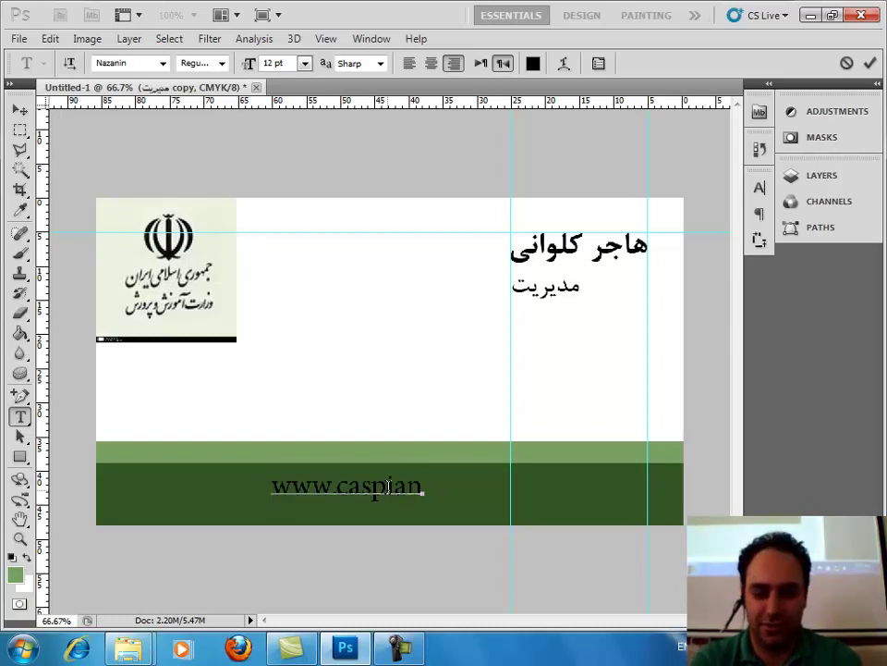
text(.me)
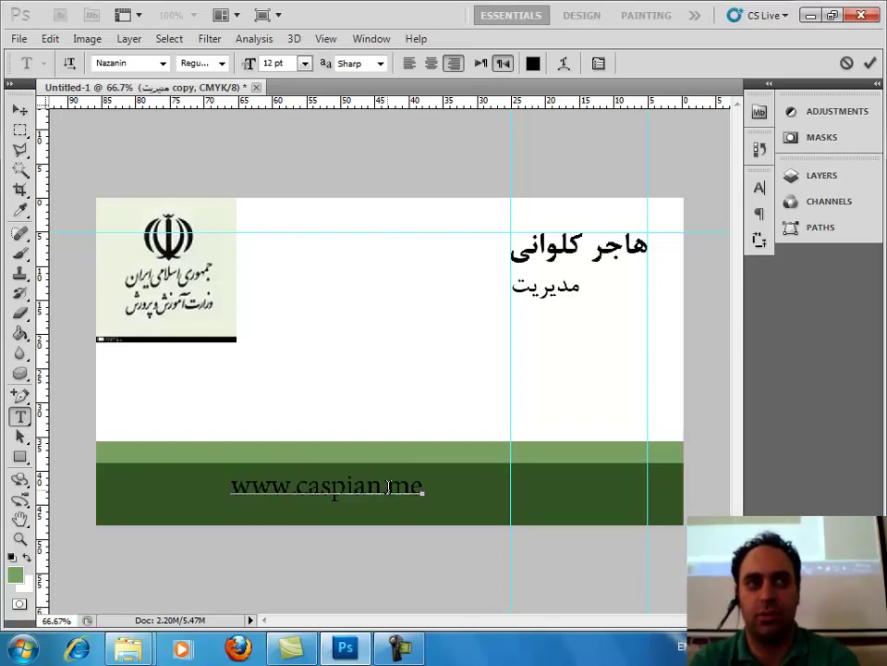
text(io)
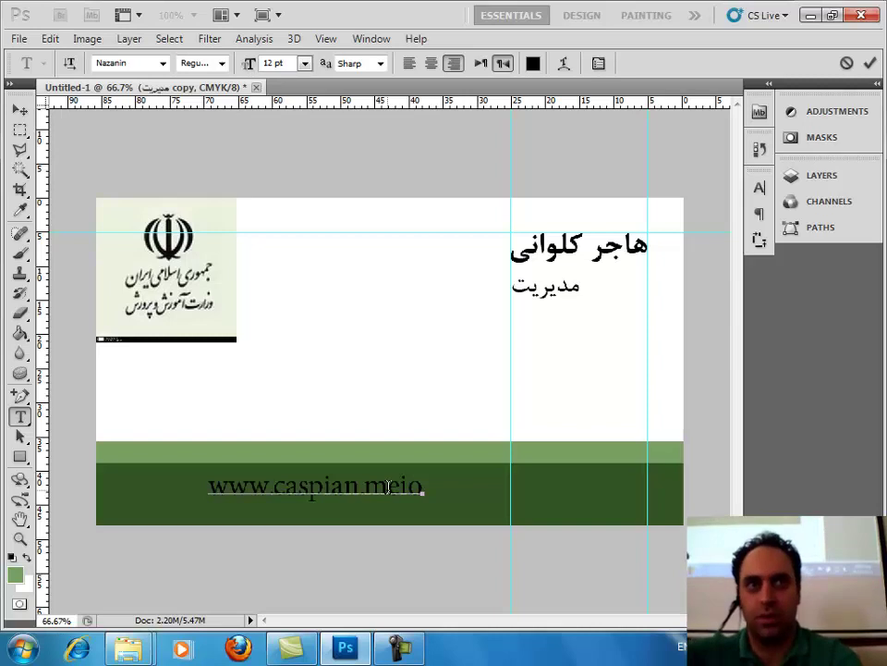
key(BackSpace)
key(BackSpace)
key(BackSpace)
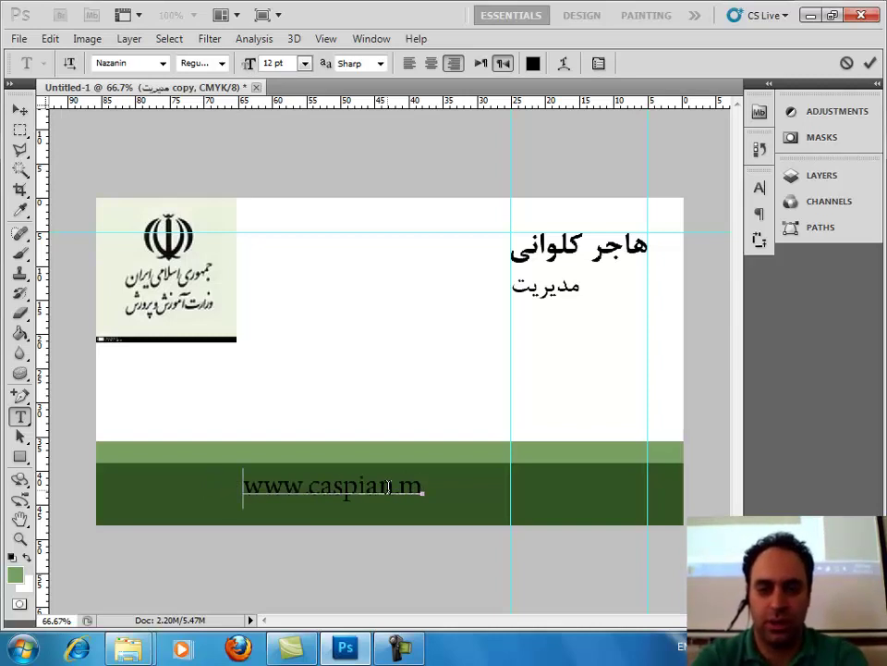
text(d)
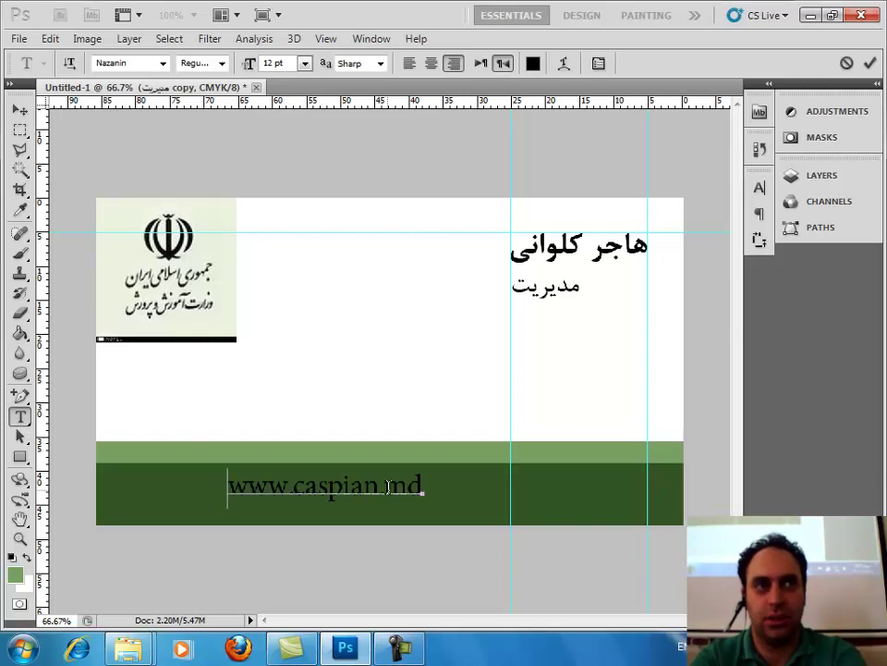
key(BackSpace)
text(e)
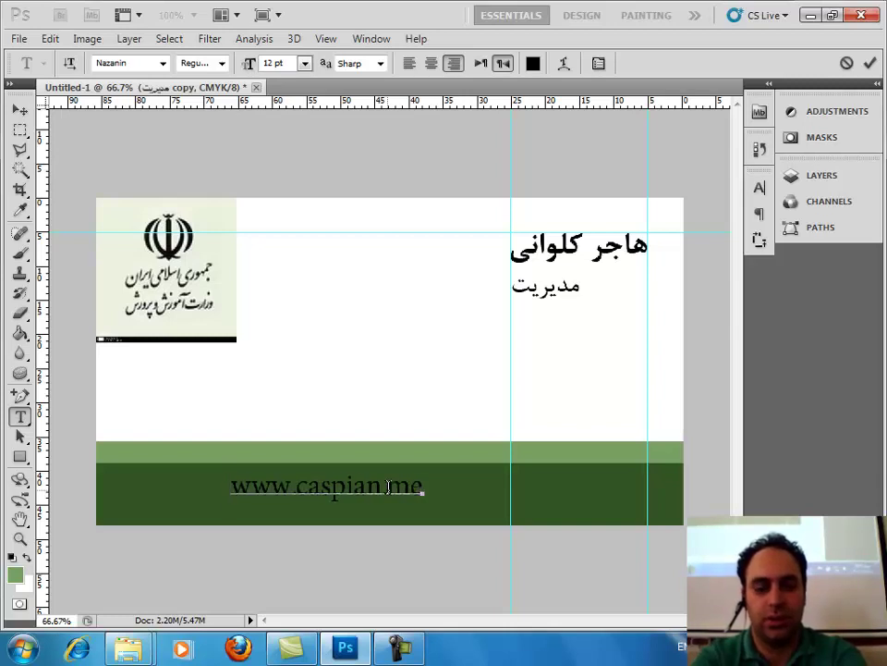
text(du)
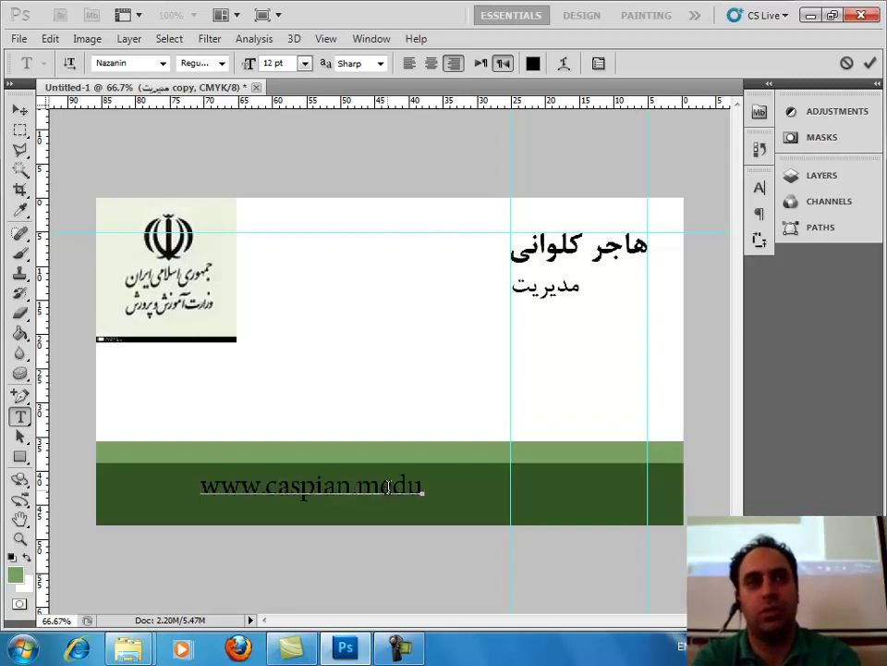
text(.ir)
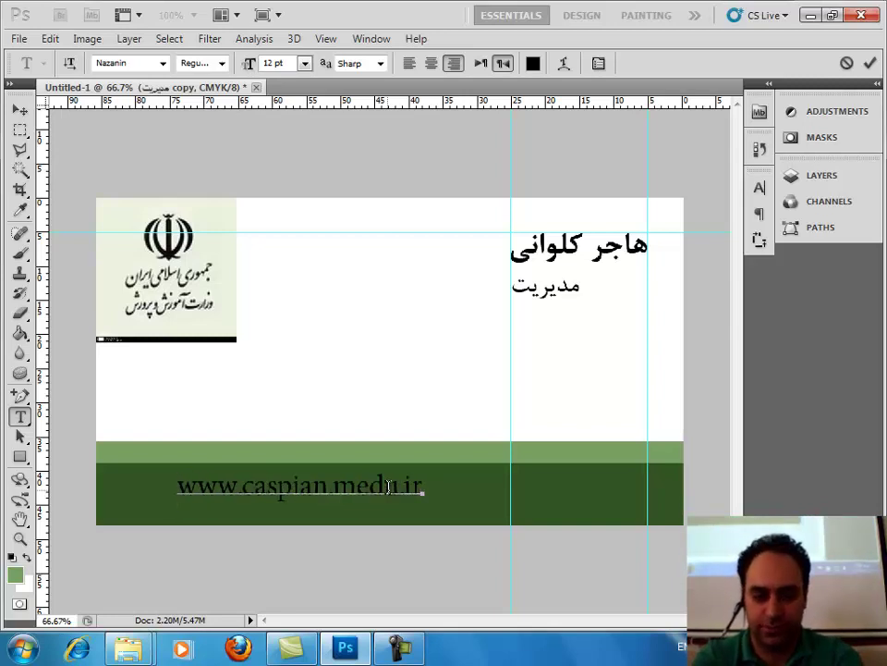
key(ctrl+a)
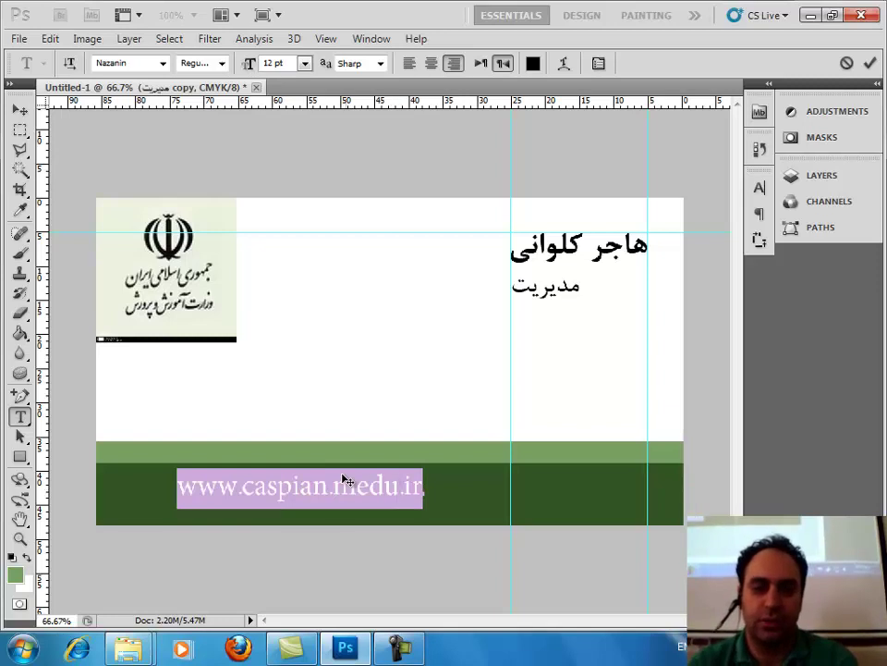
Step: Set the URL to centred, left-to-right Arial Bold, commit it and nudge it slightly
click(433, 64)
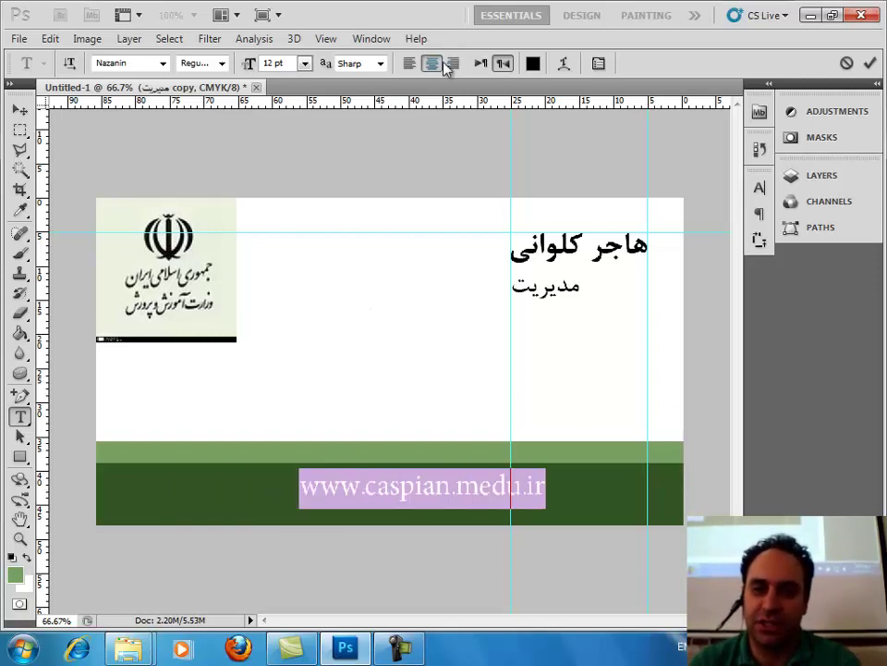
click(480, 64)
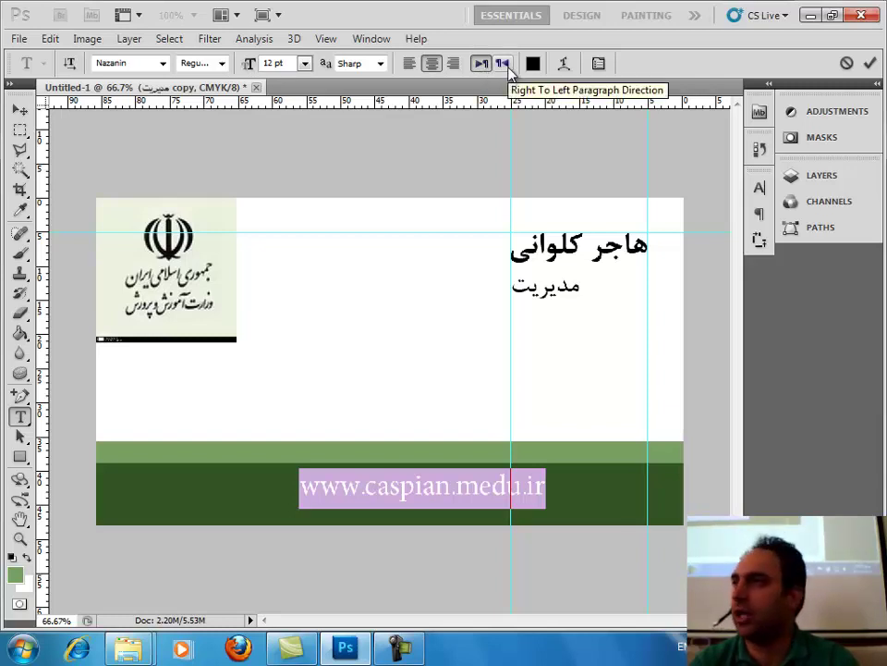
click(140, 63)
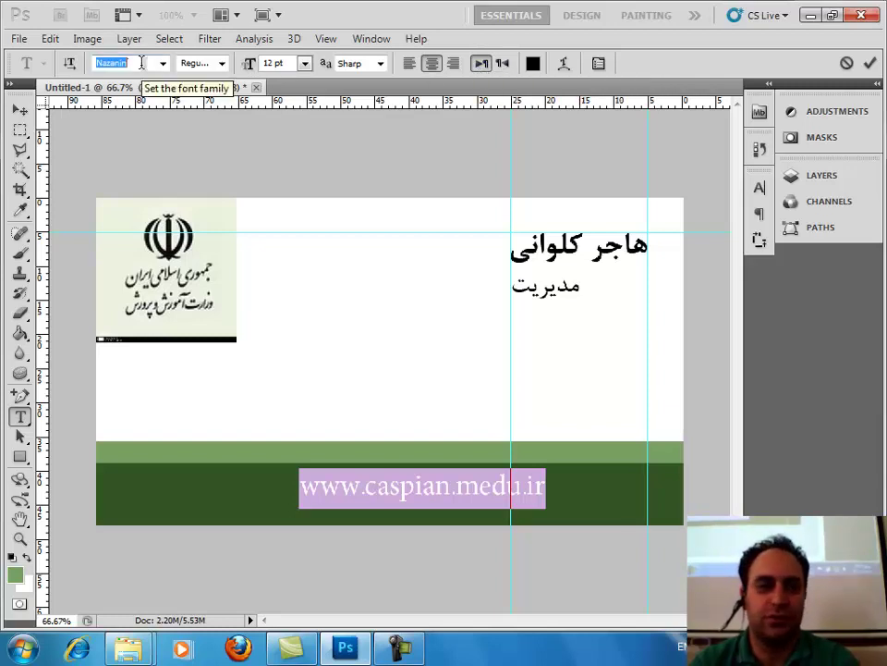
text(an)
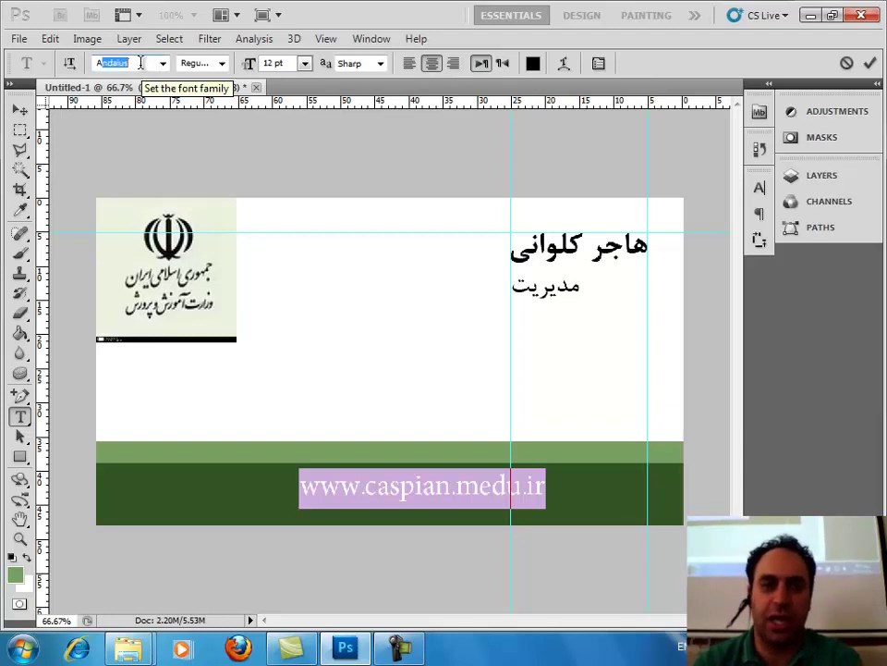
text(ar)
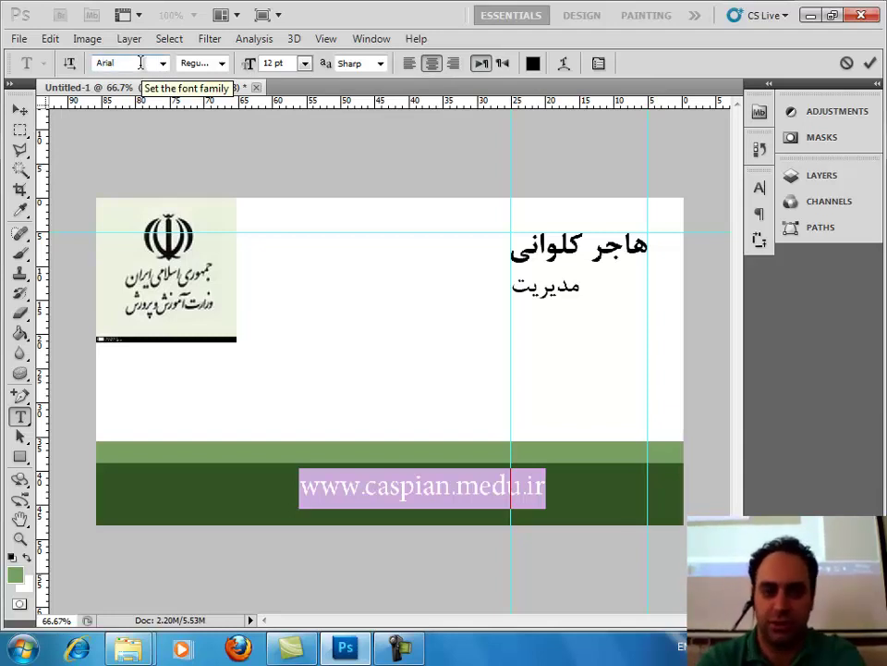
key(Return)
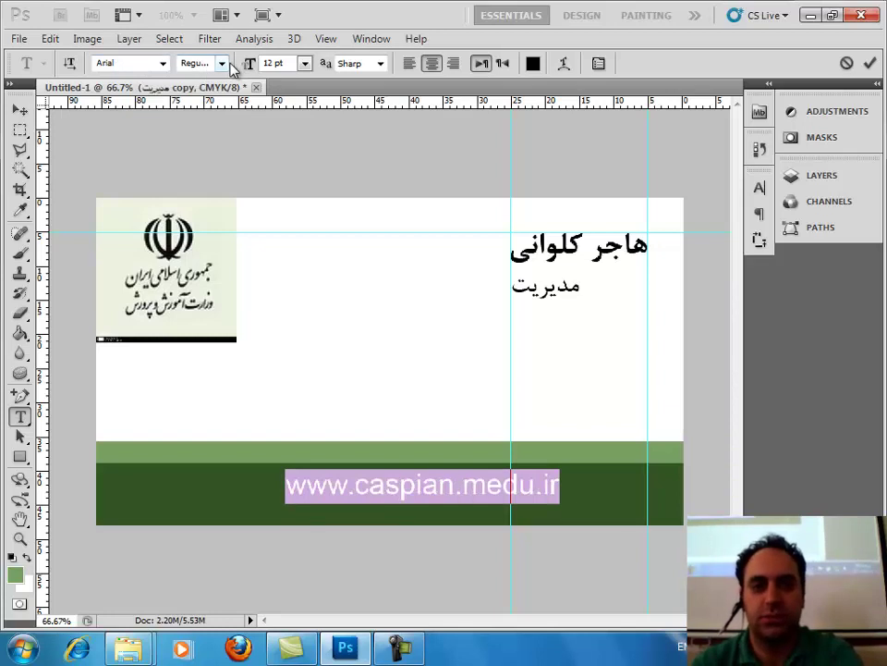
click(223, 64)
click(222, 119)
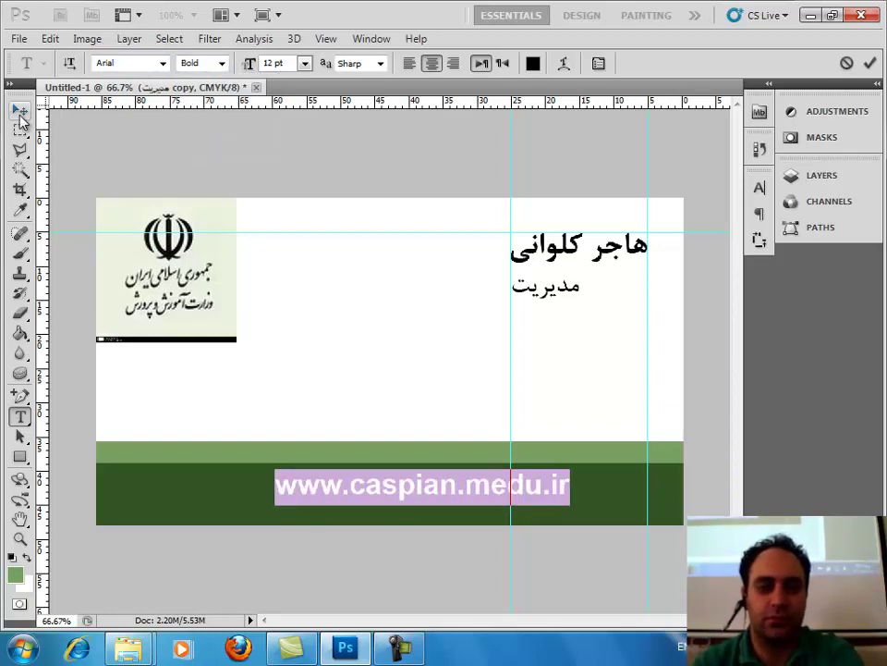
click(19, 109)
mouse_move(382, 488)
mouse_down()
mouse_move(355, 497)
mouse_move(366, 496)
mouse_up()
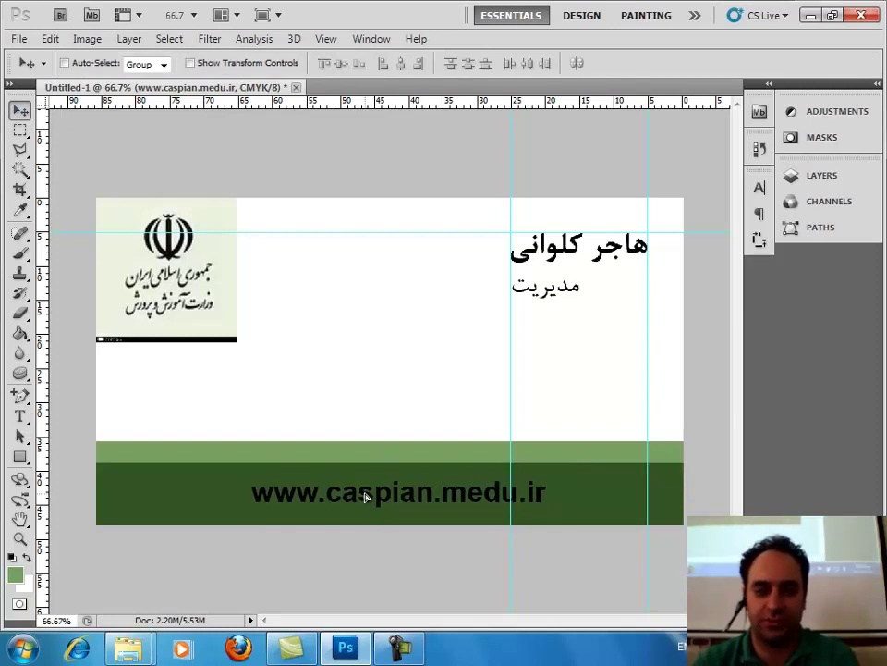
Step: Scale the web address down to about 63% and move it toward the band's centre
key(ctrl+t)
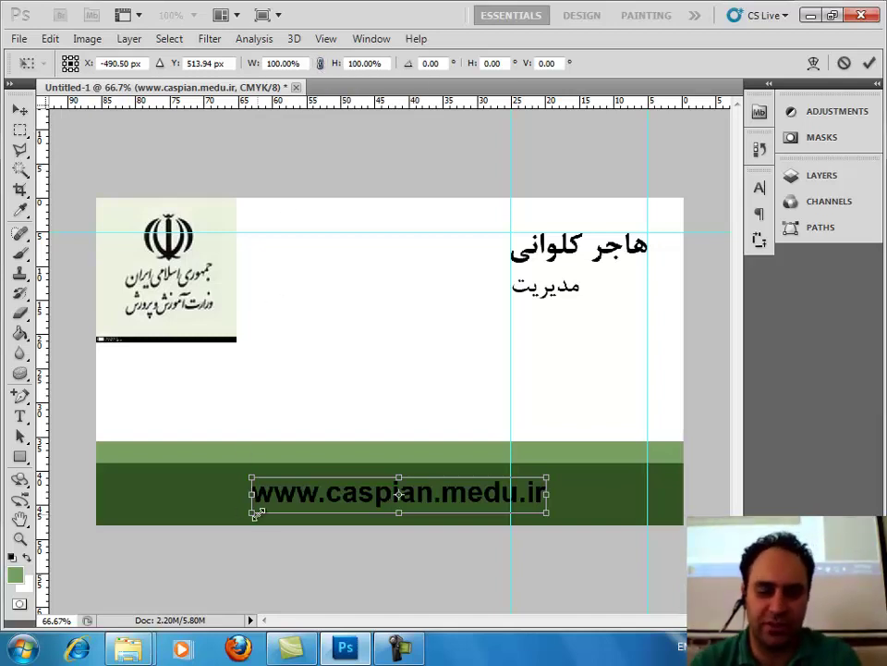
drag(256, 513, 275, 492)
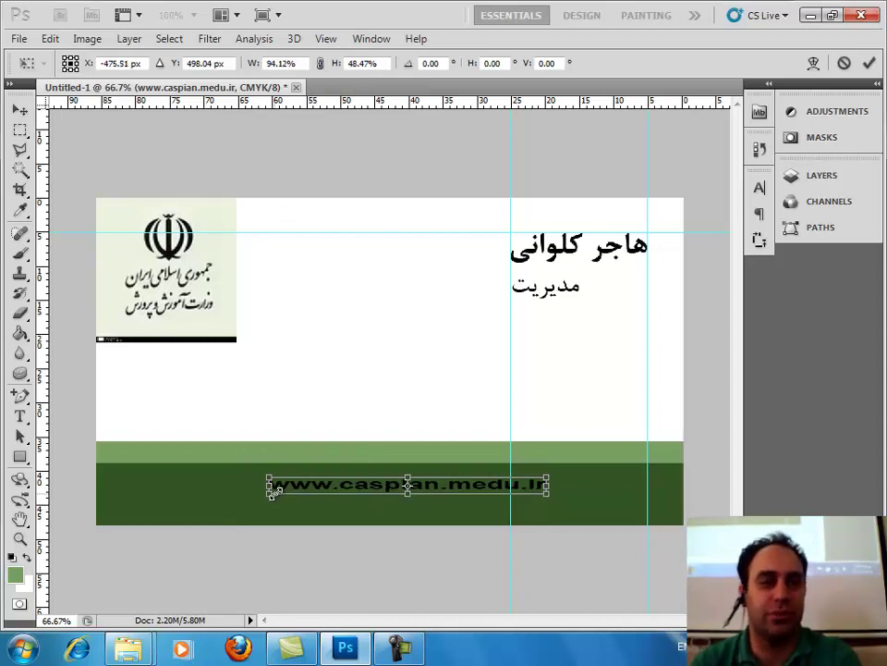
click(844, 63)
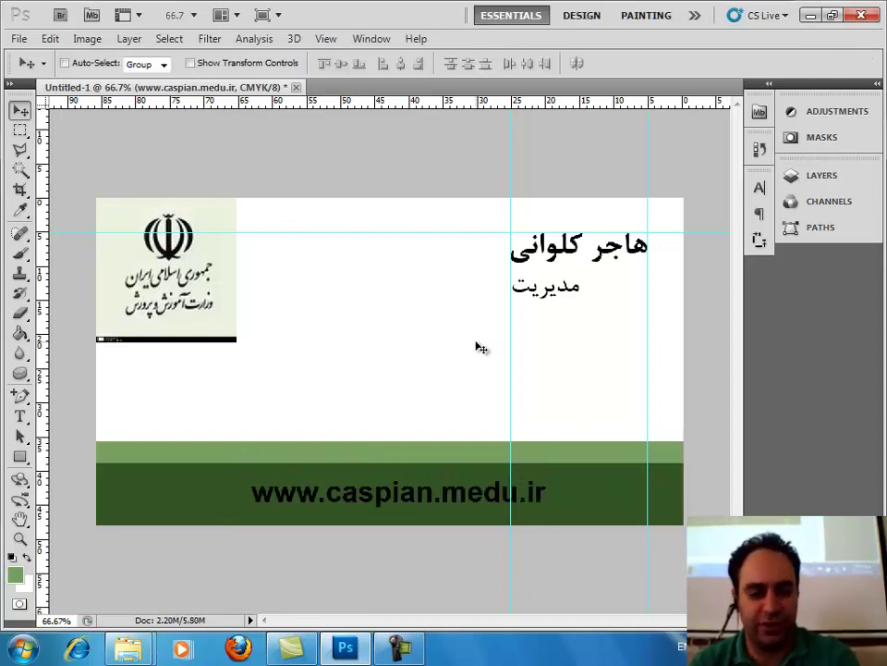
key(ctrl+t)
drag(252, 512, 360, 495)
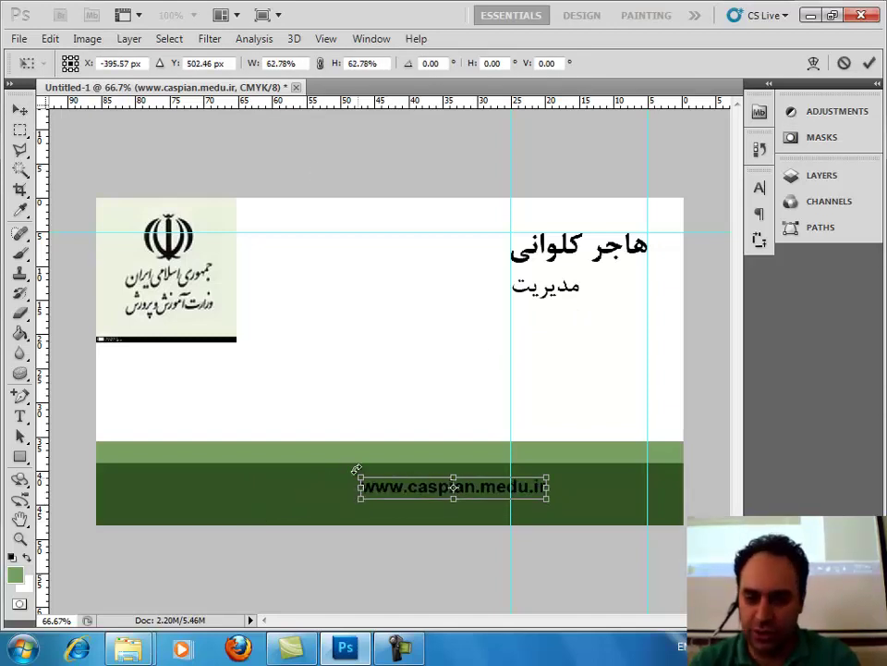
key(Return)
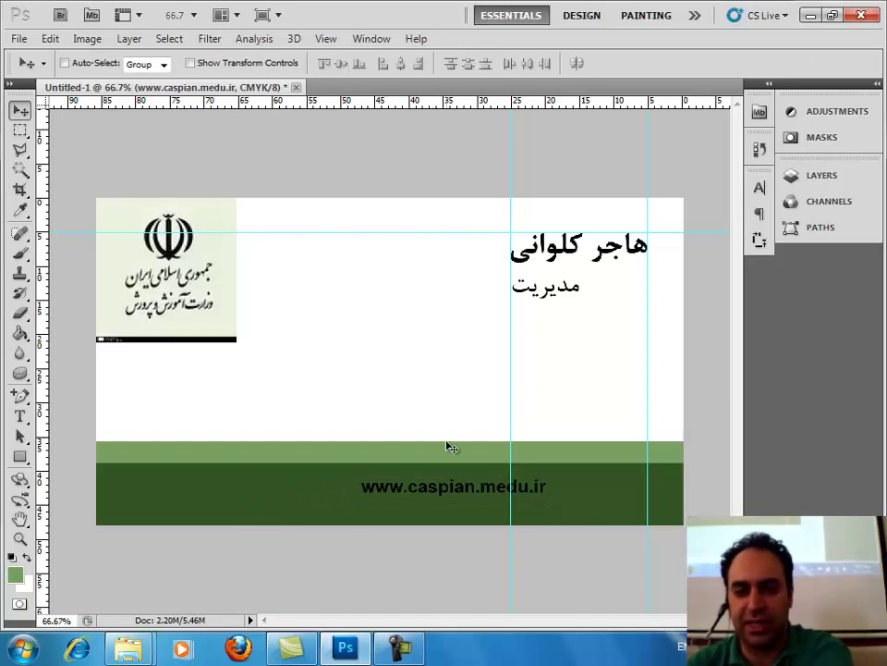
drag(455, 489, 401, 498)
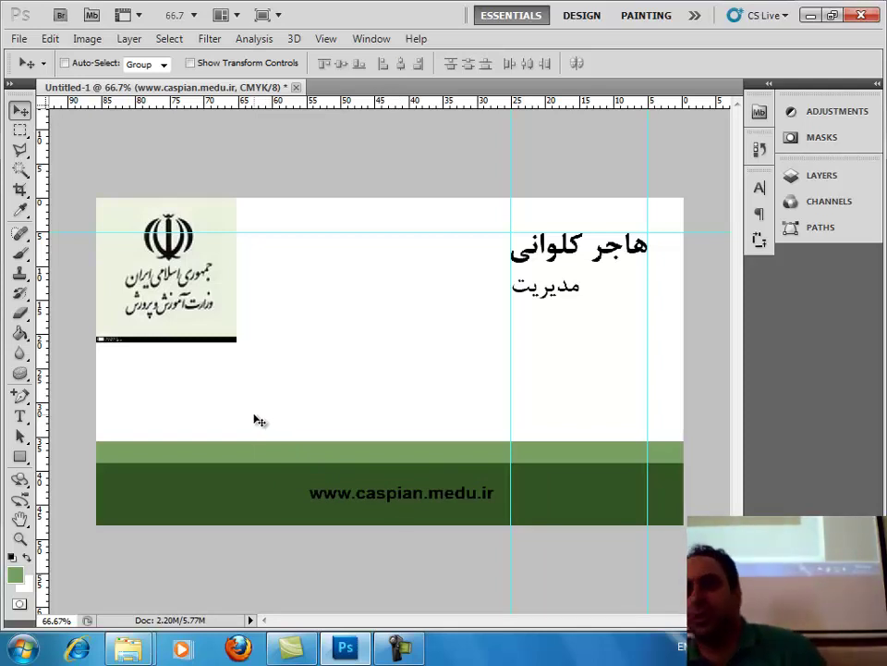
Step: Launch Windows Calculator, compute 8.6 ÷ 2 = 4.3, and return to the Photoshop card
click(20, 647)
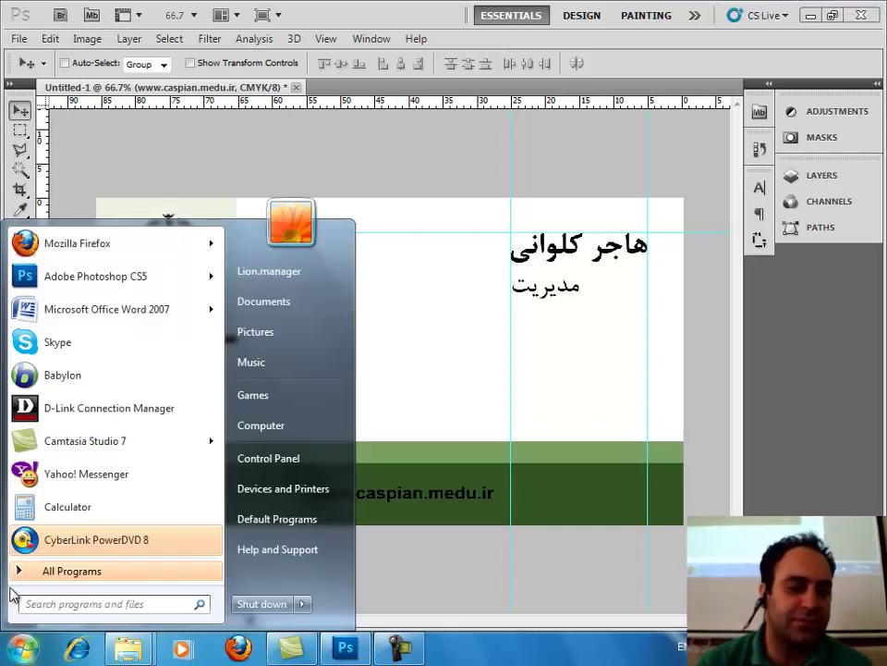
click(65, 570)
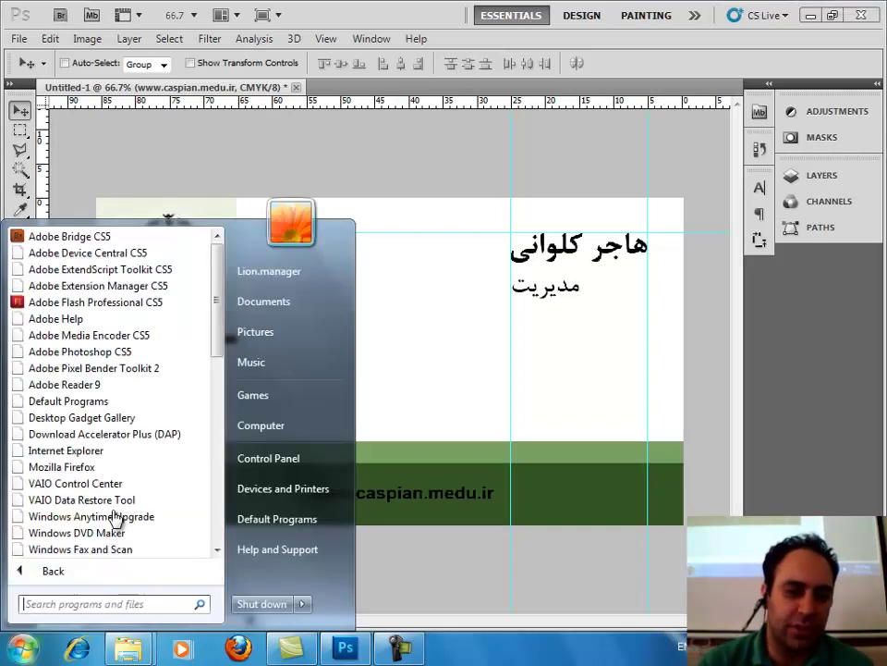
click(51, 572)
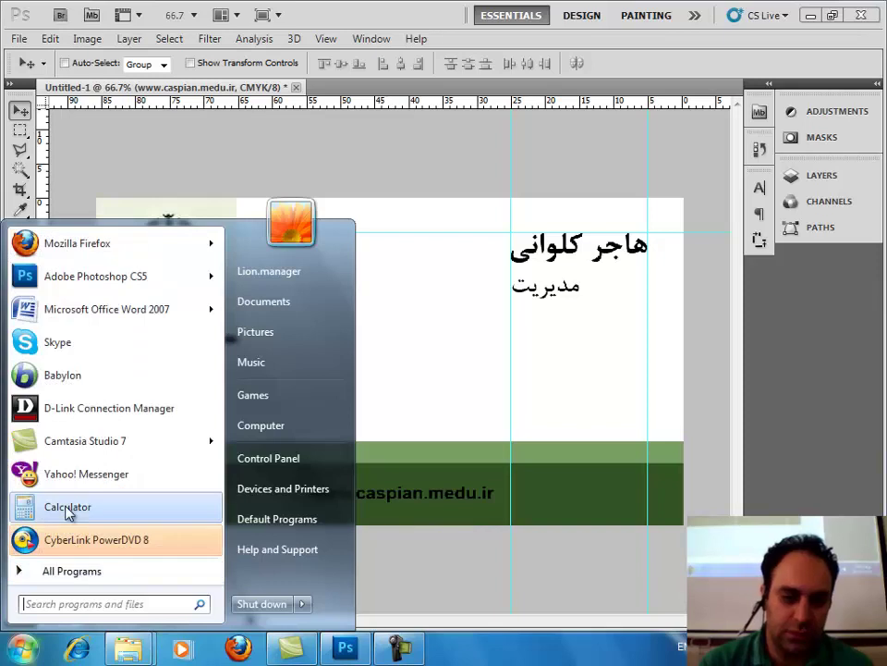
click(68, 508)
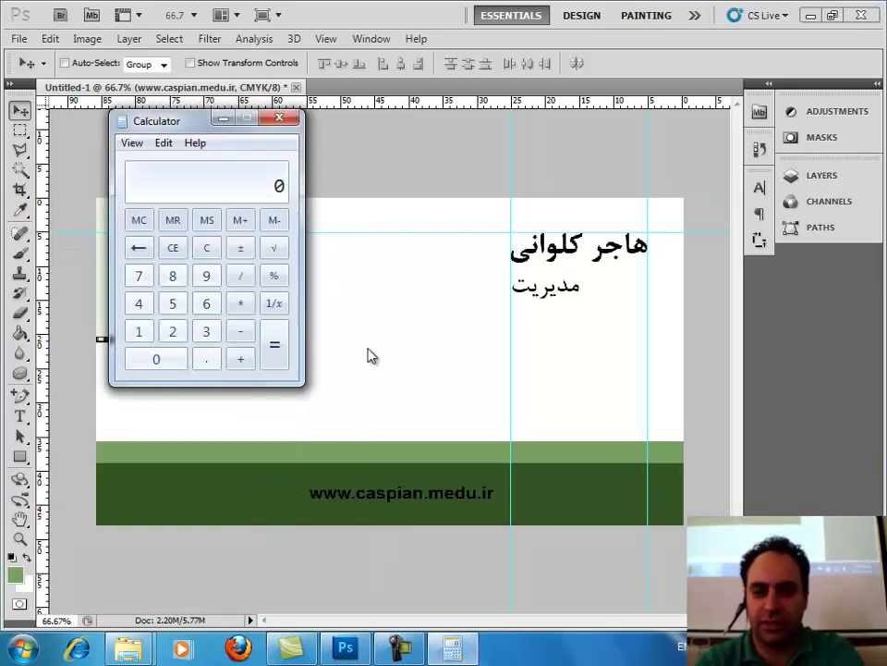
text(8.6)
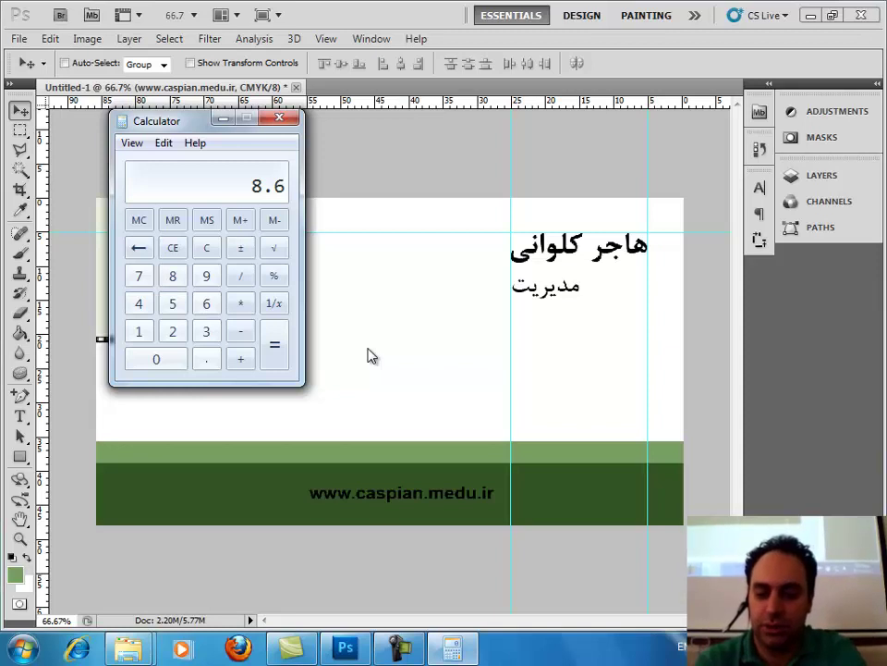
click(240, 275)
click(173, 331)
click(274, 339)
click(359, 471)
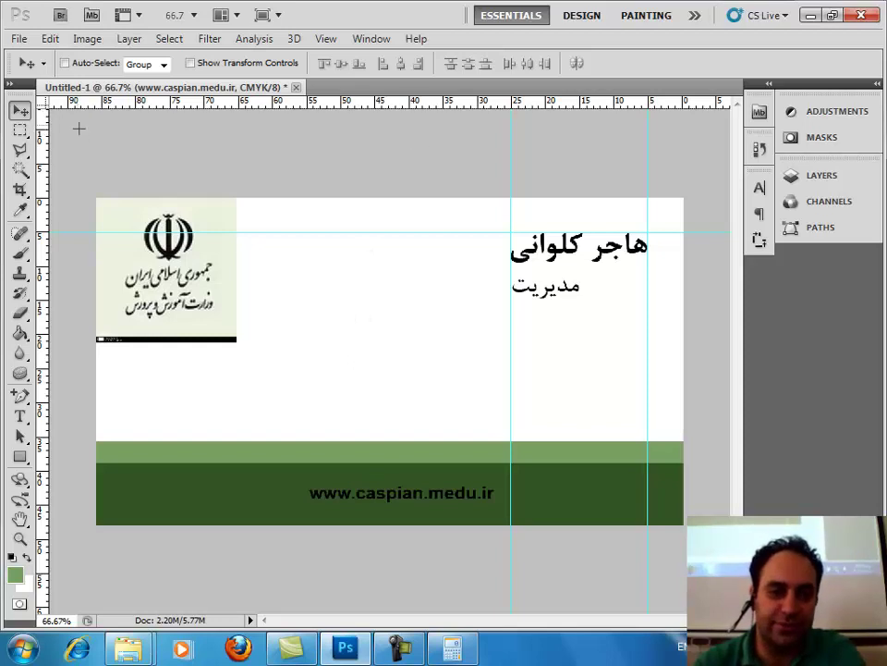
Step: Zero the rulers at the card's top-left corner, switch them to centimetres, and add a vertical guide at 4.3 cm
drag(41, 103, 94, 197)
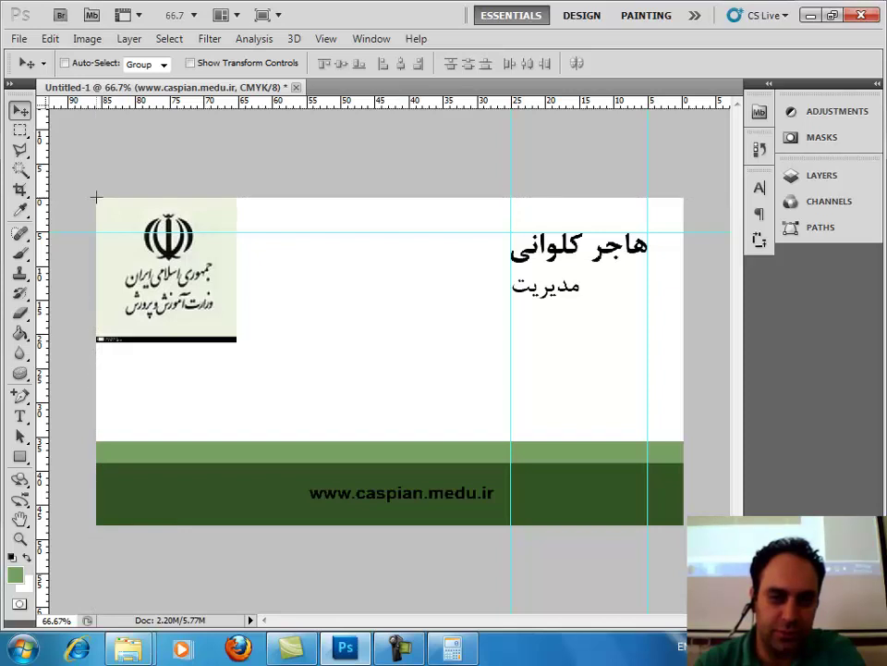
drag(95, 197, 58, 189)
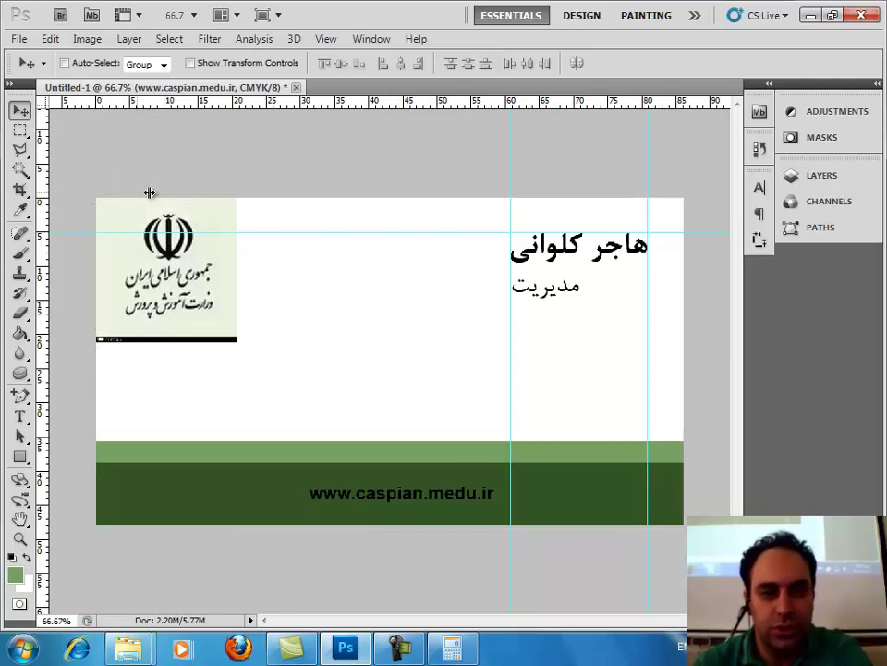
right_click(191, 107)
click(232, 151)
drag(49, 189, 390, 202)
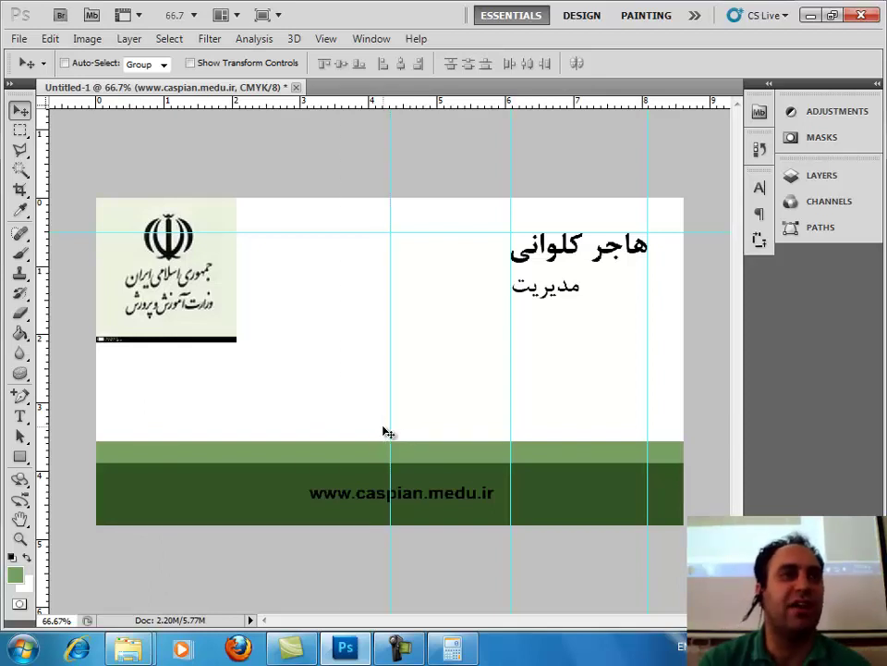
right_click(419, 496)
click(453, 507)
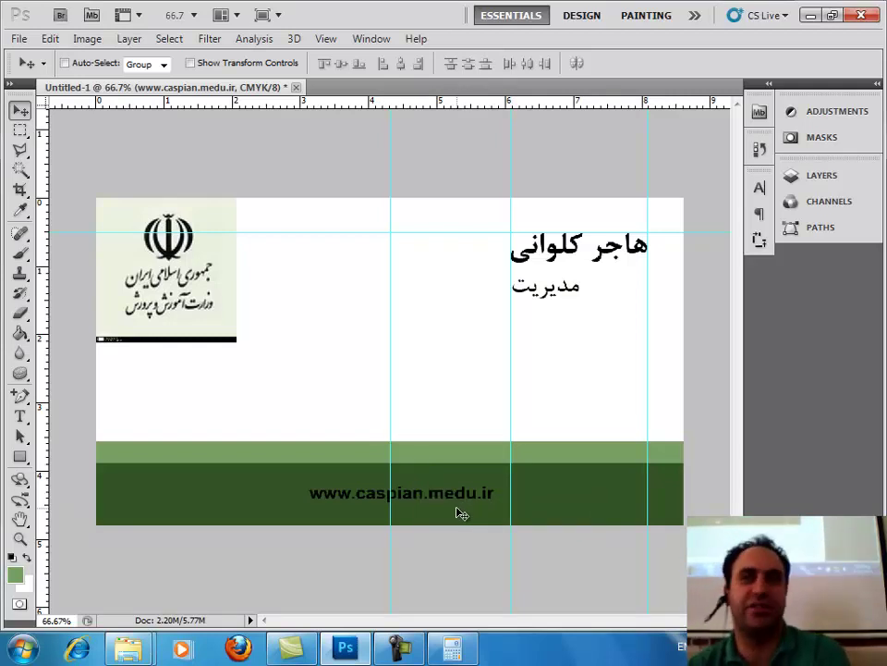
key(ctrl+t)
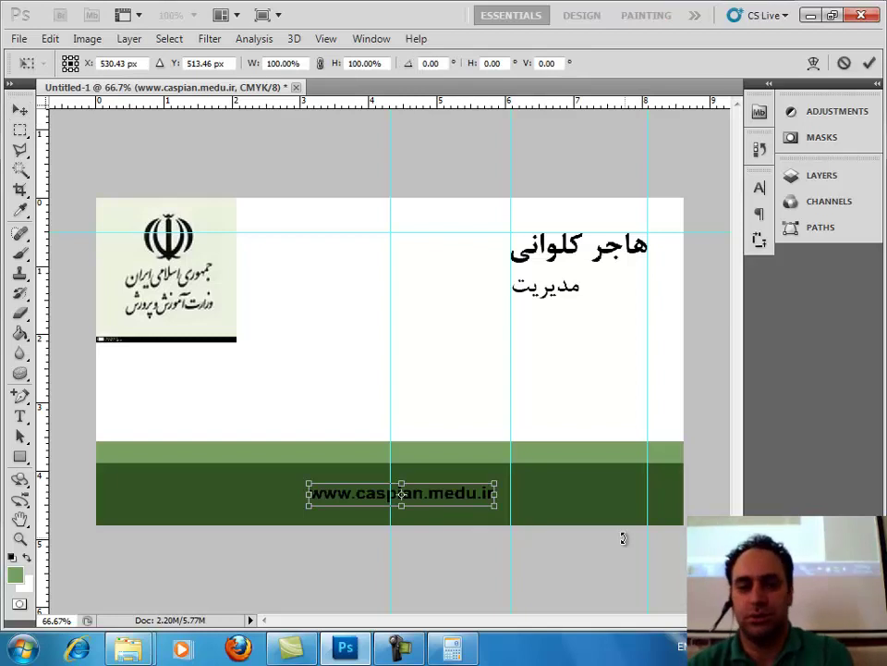
key(Left)
key(Left)
key(Left)
key(Left)
key(Left)
key(Left)
key(Left)
key(Left)
key(Left)
key(Left)
key(Left)
key(Return)
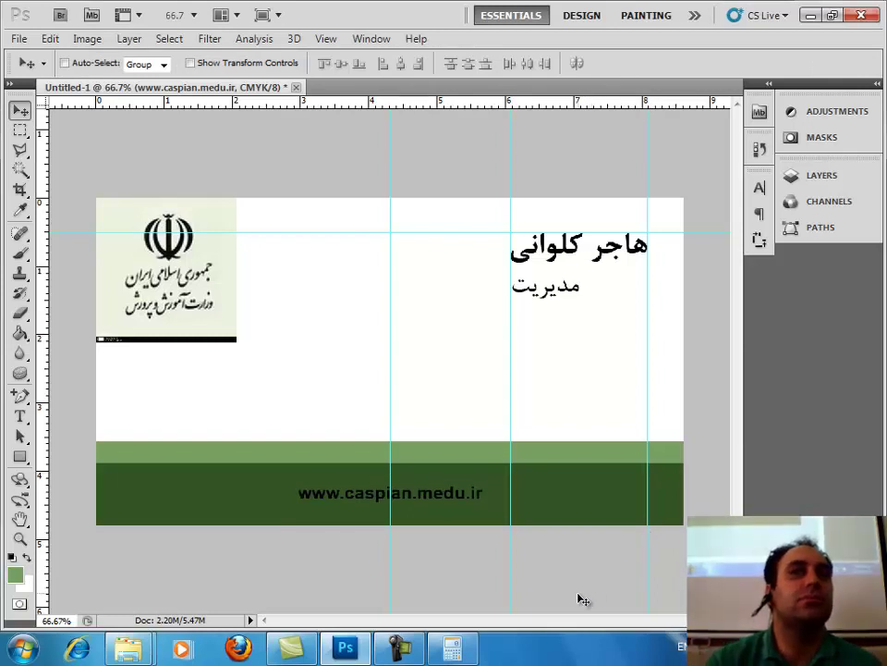
right_click(559, 305)
click(559, 302)
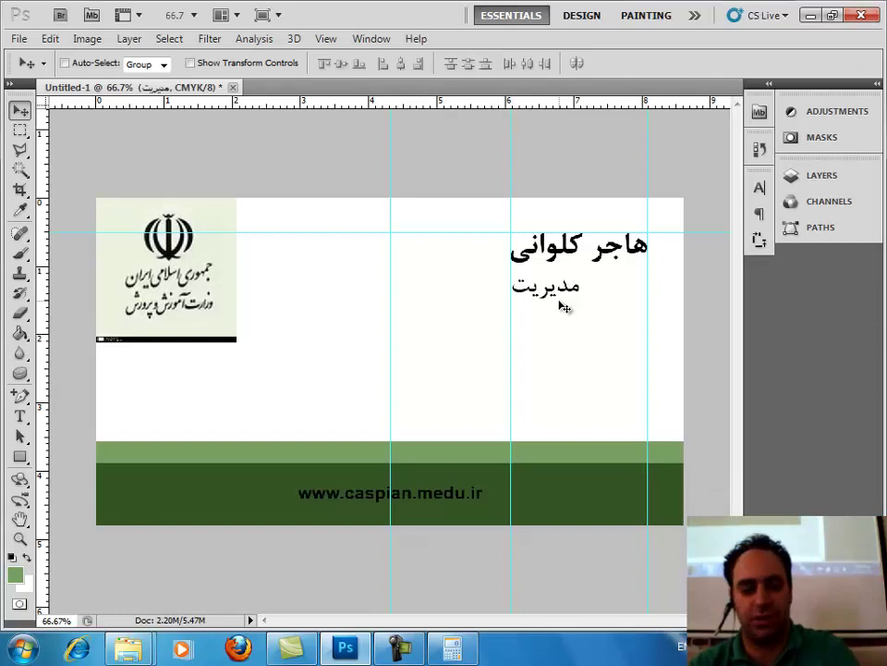
Step: Duplicate the مدیریت text to the card's lower left and replace it with the first part of the Qazvin street address
drag(564, 307, 410, 362)
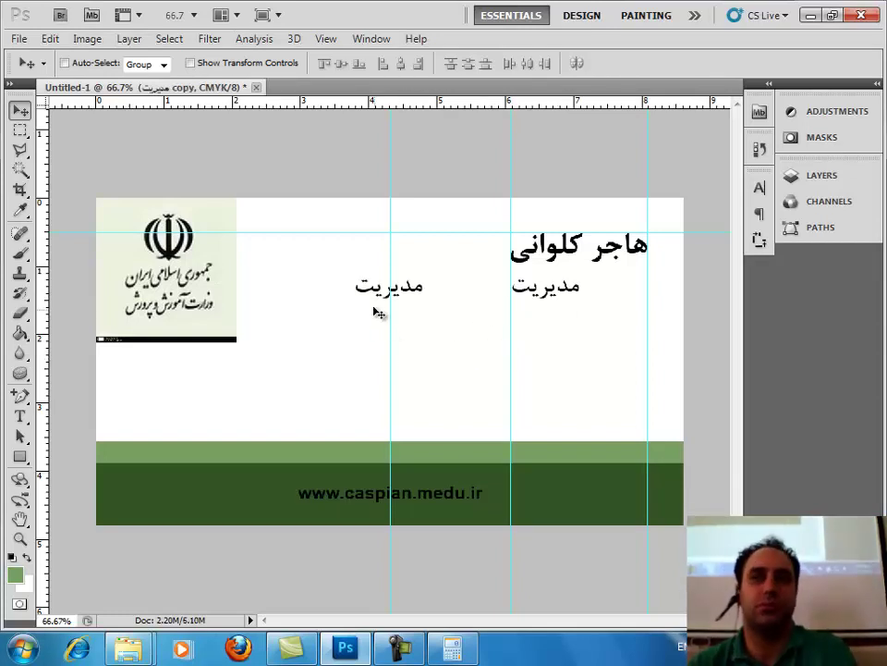
drag(378, 310, 287, 419)
click(19, 416)
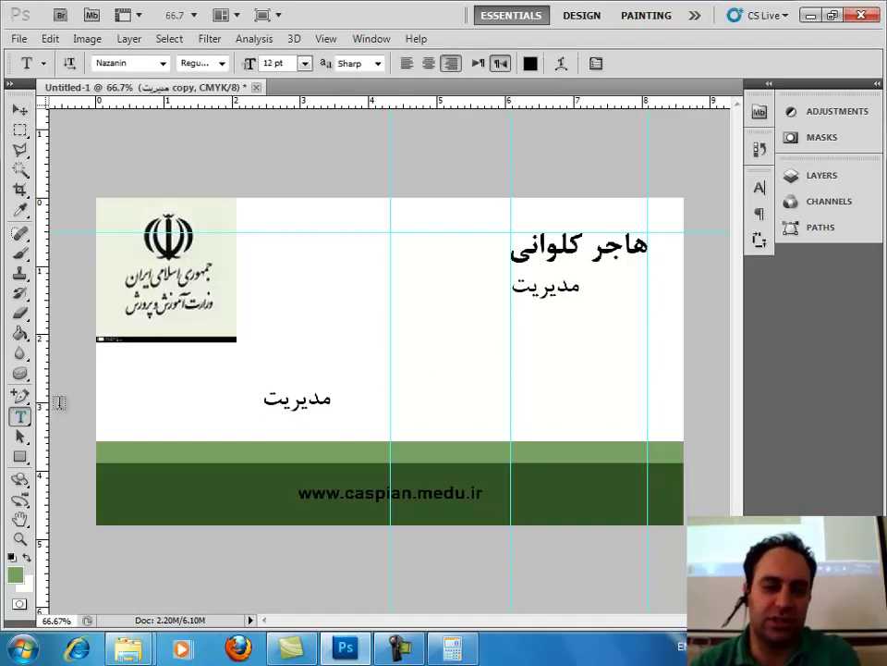
double_click(289, 397)
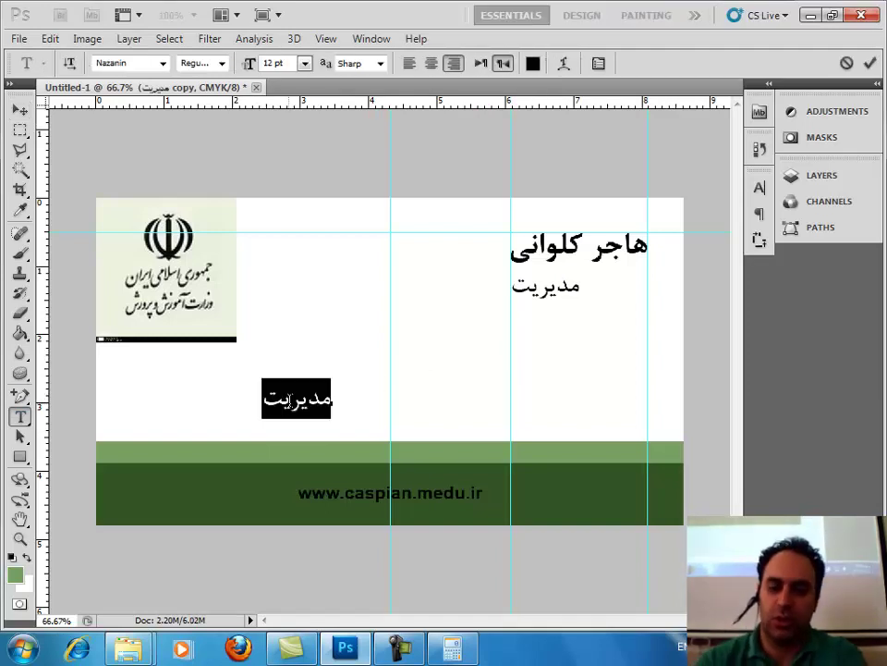
text(H)
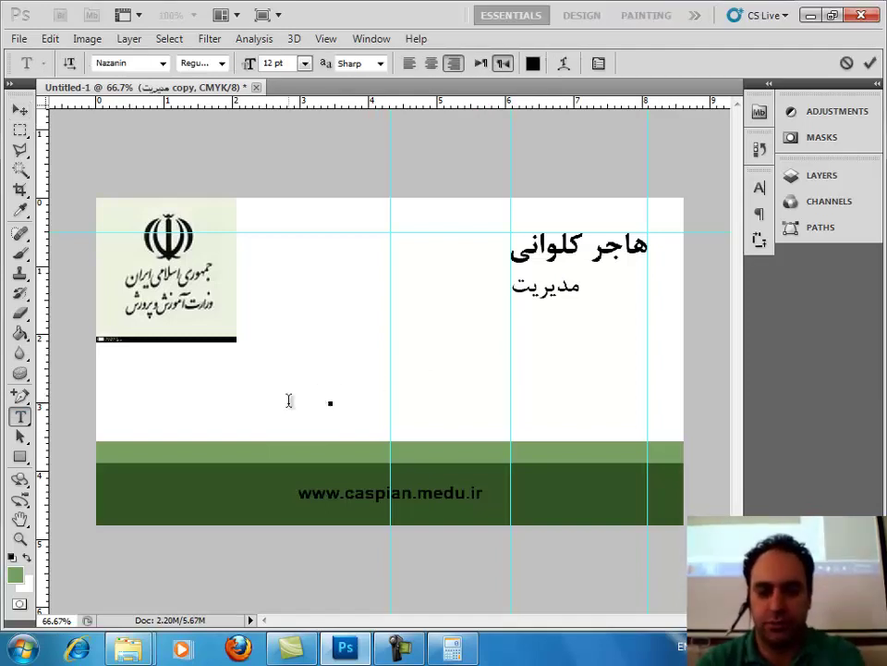
text(زوین)
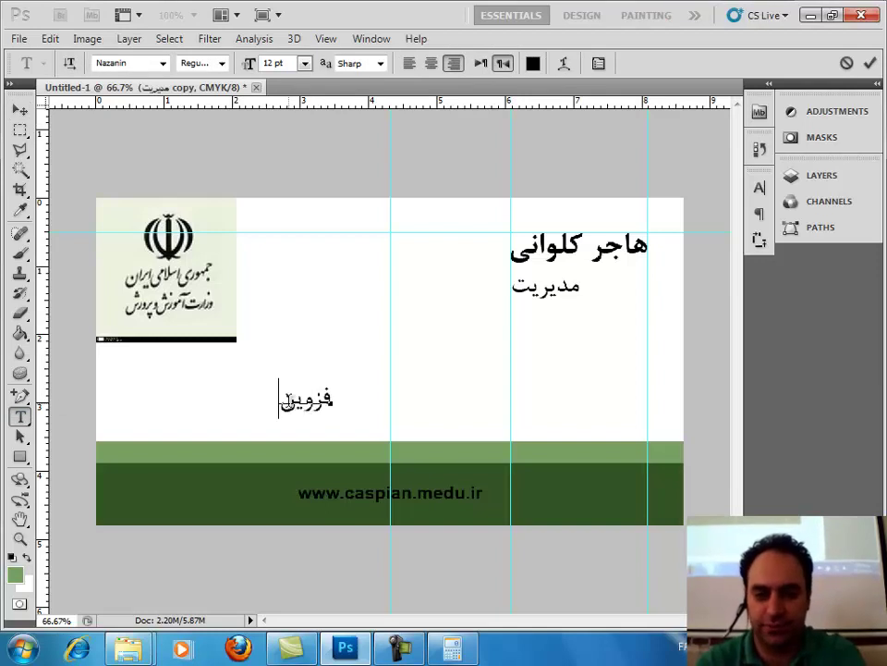
text(:)
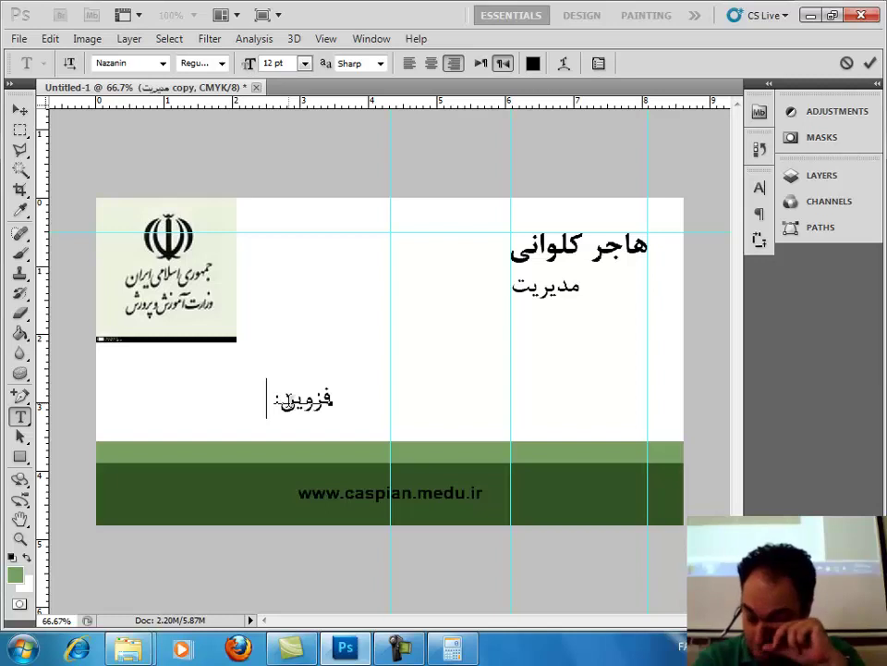
text(میدان)
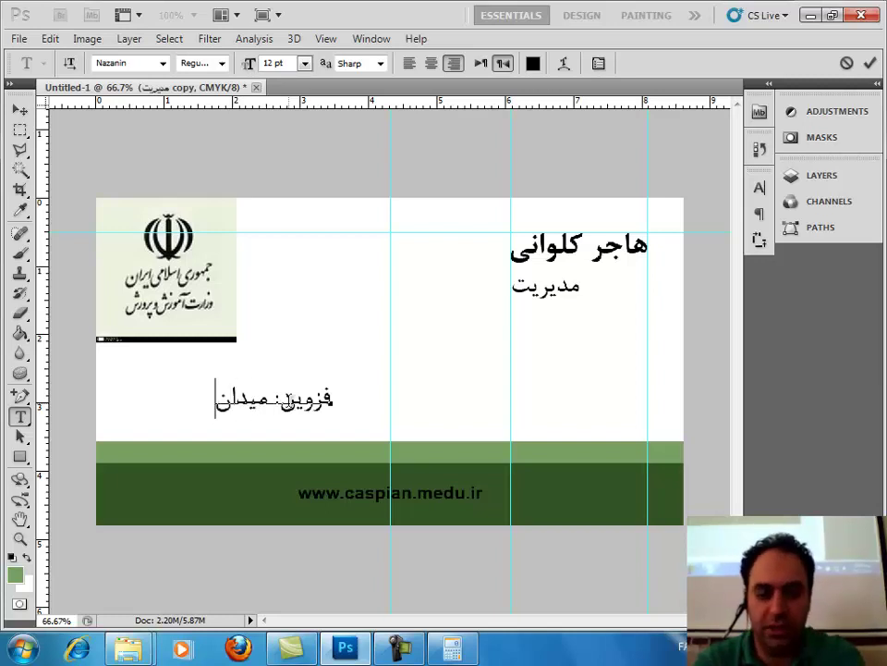
text( شه)
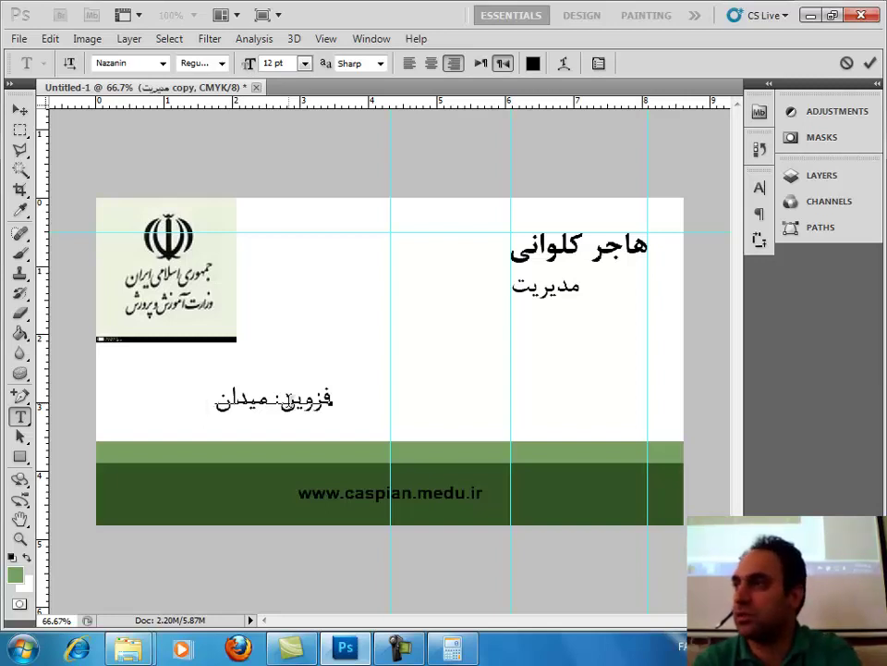
text(شهید)
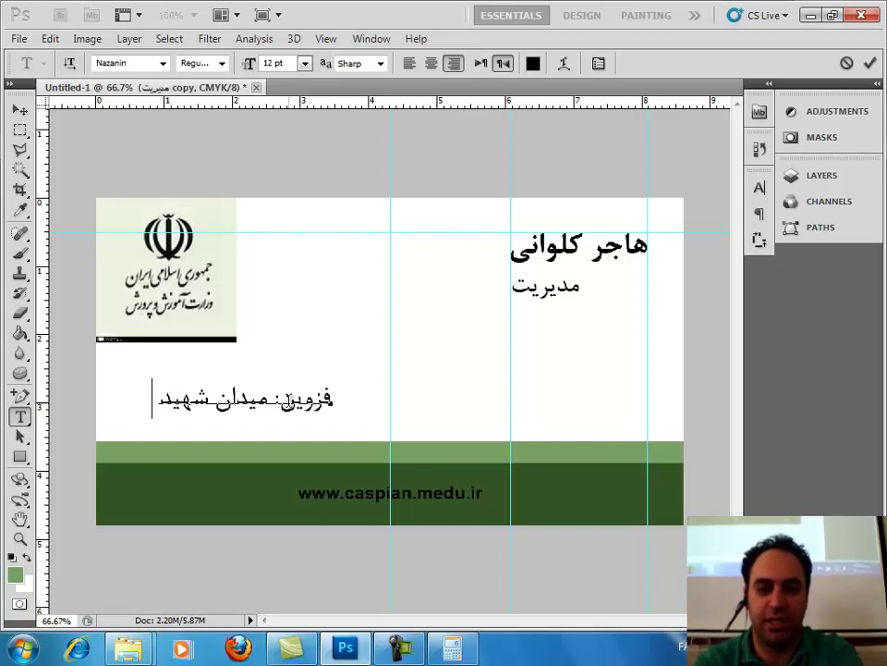
text( بابایی،)
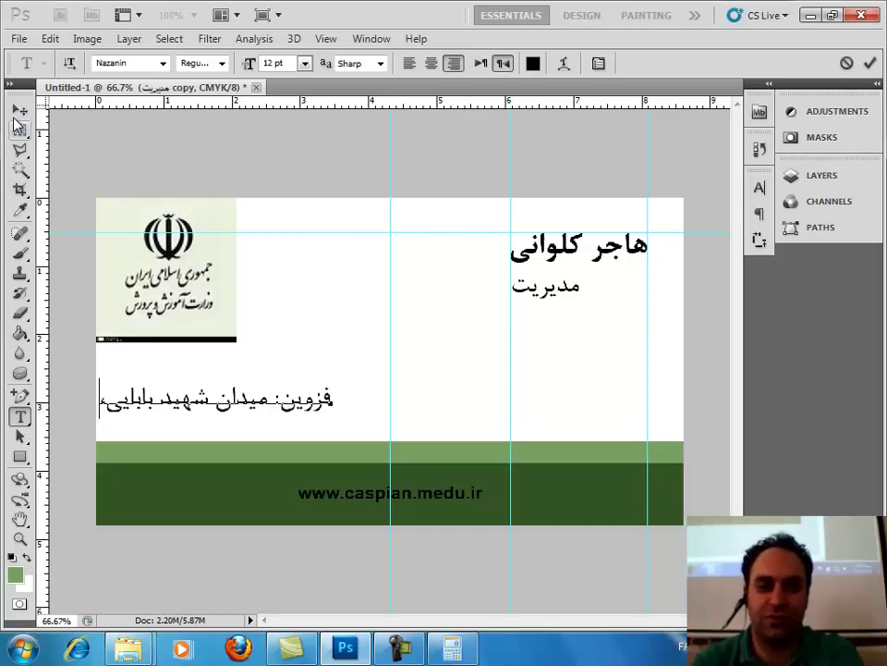
Step: Move the address line to the card's right side and place the text cursor at its end
click(19, 109)
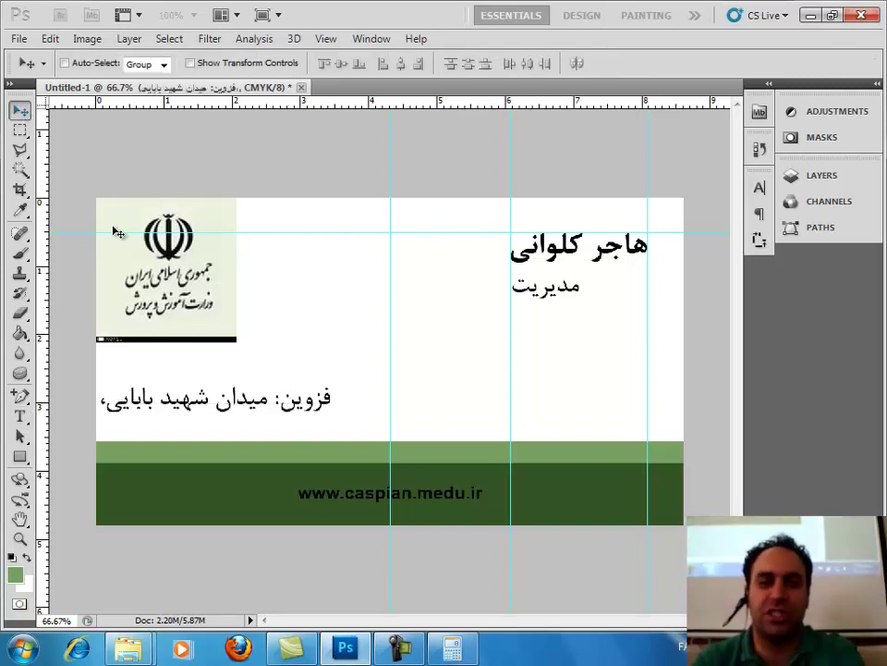
drag(188, 403, 525, 411)
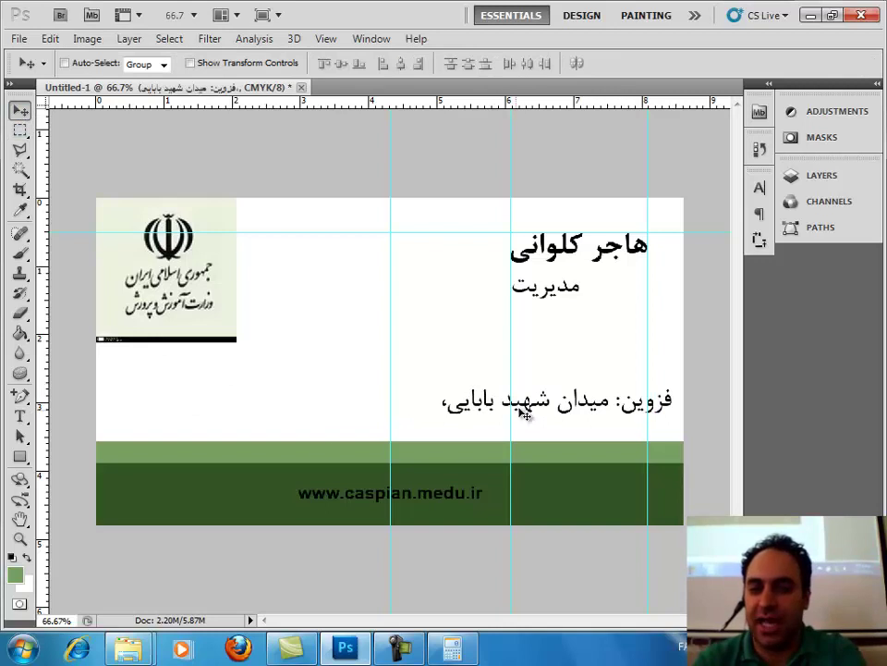
click(19, 416)
click(644, 406)
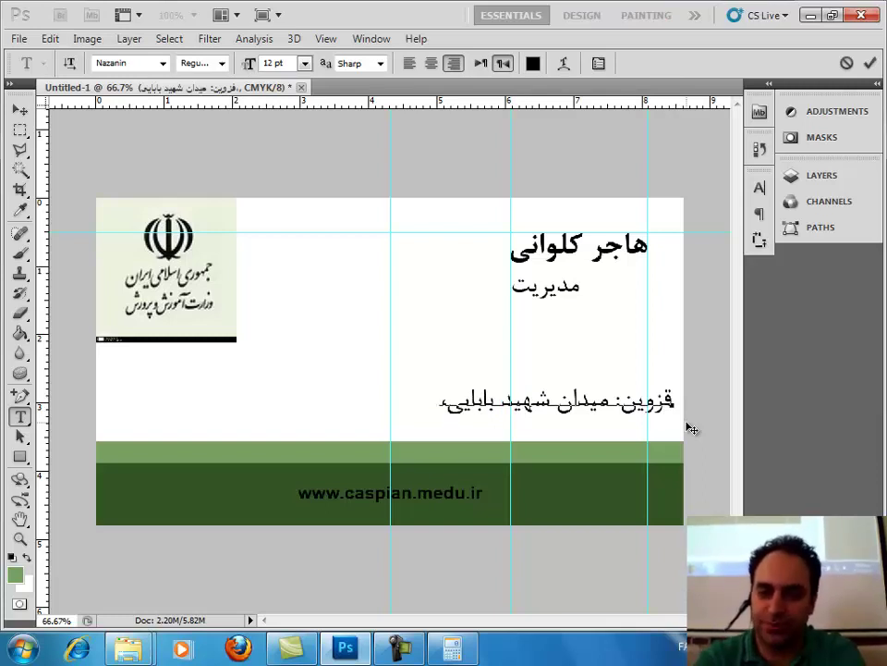
Step: Type the remaining street and institute part of the address, commit it, and nudge the line lower
text(خیابان شهید دستغ)
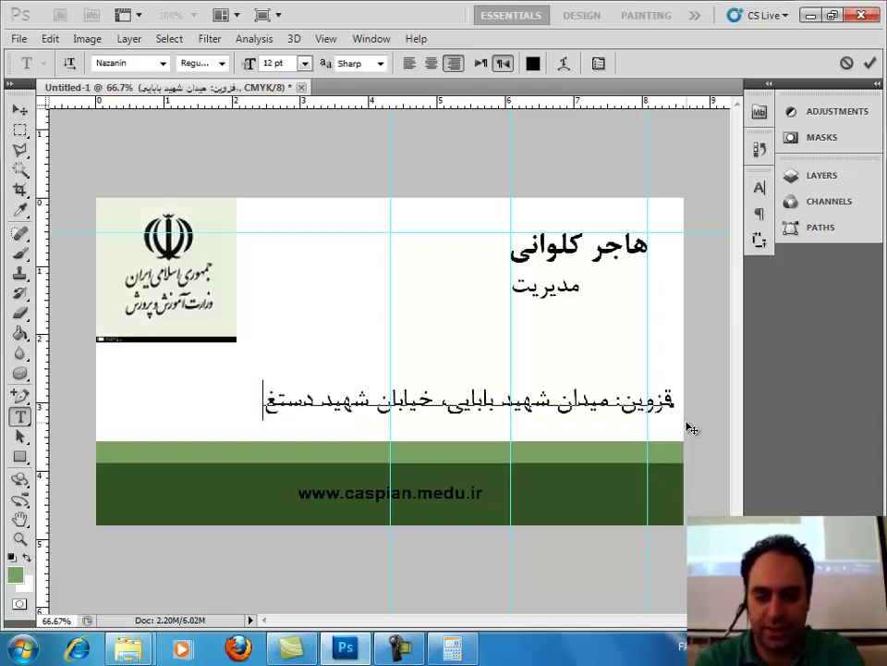
text(یب،)
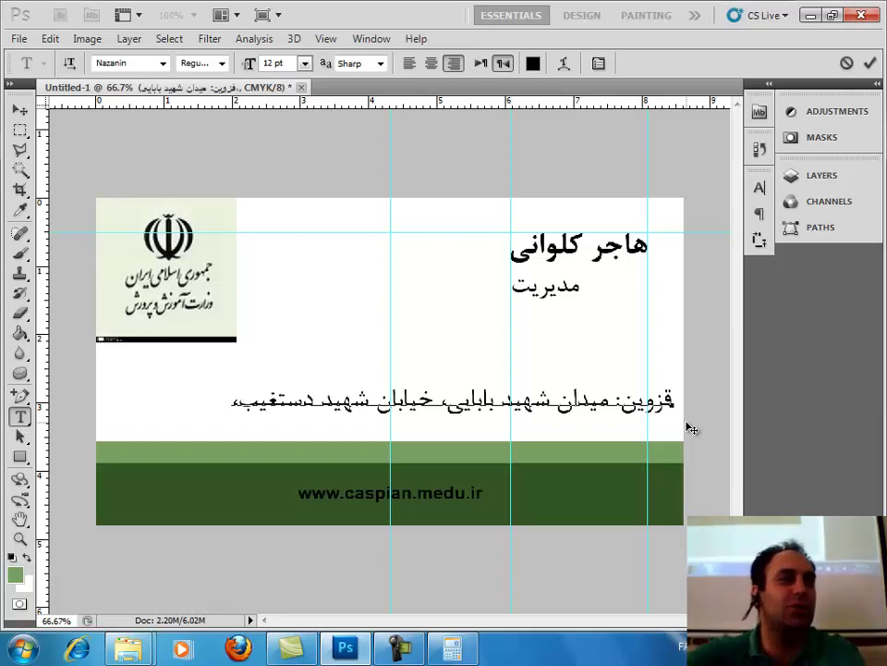
text(پ)
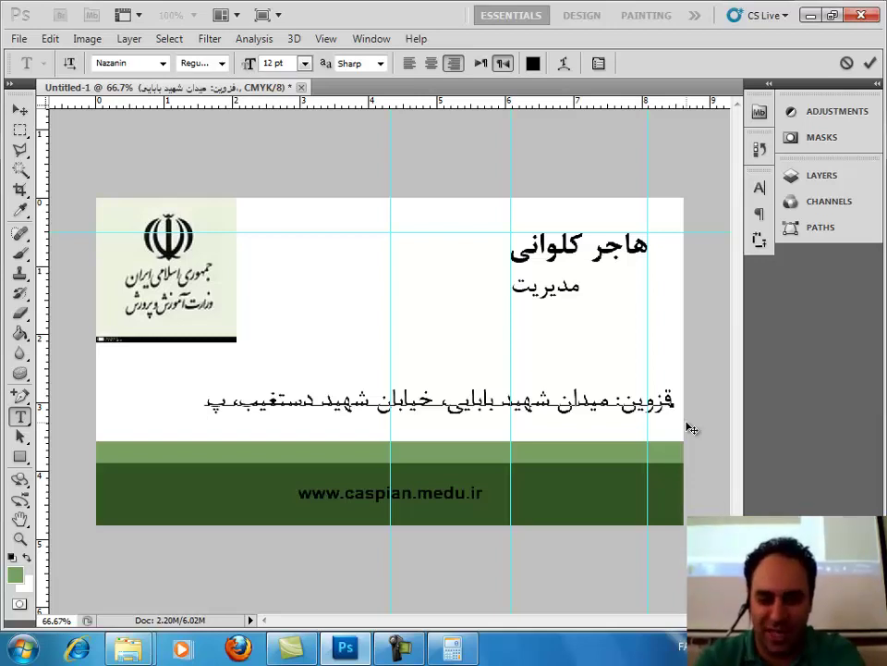
text(ژوهشکده معلم)
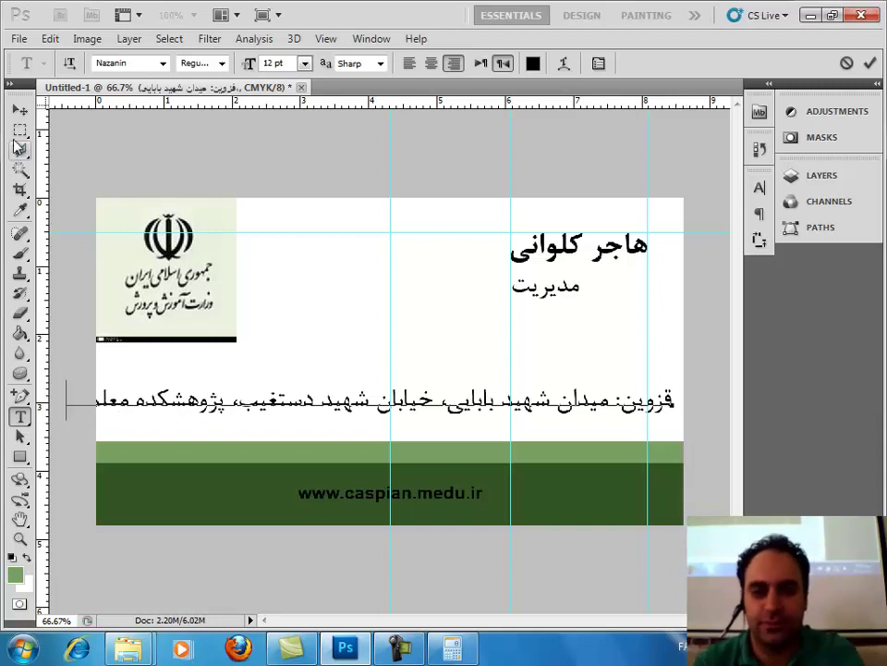
click(20, 110)
drag(352, 427, 242, 427)
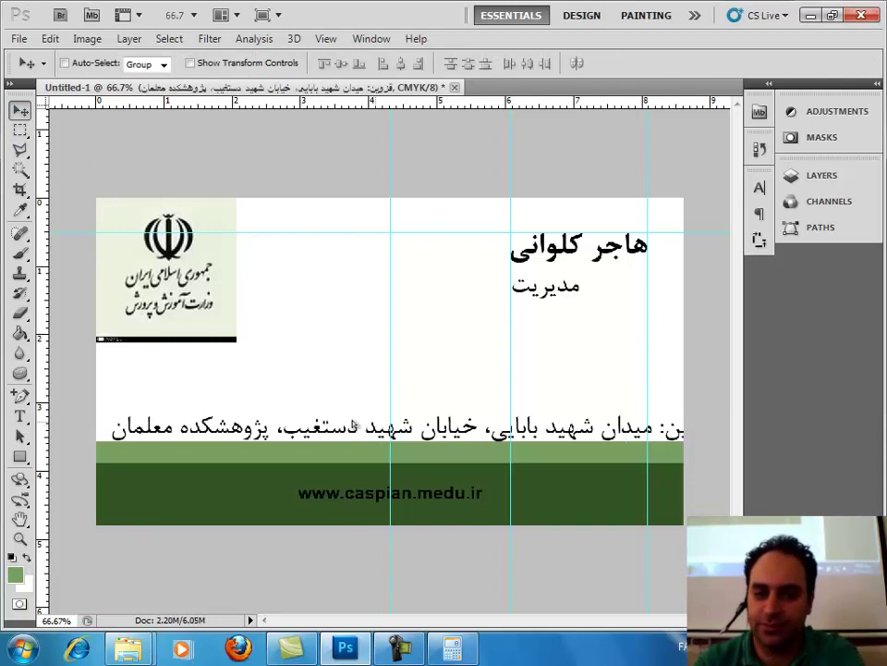
Step: Recolour the whole address line white
click(19, 416)
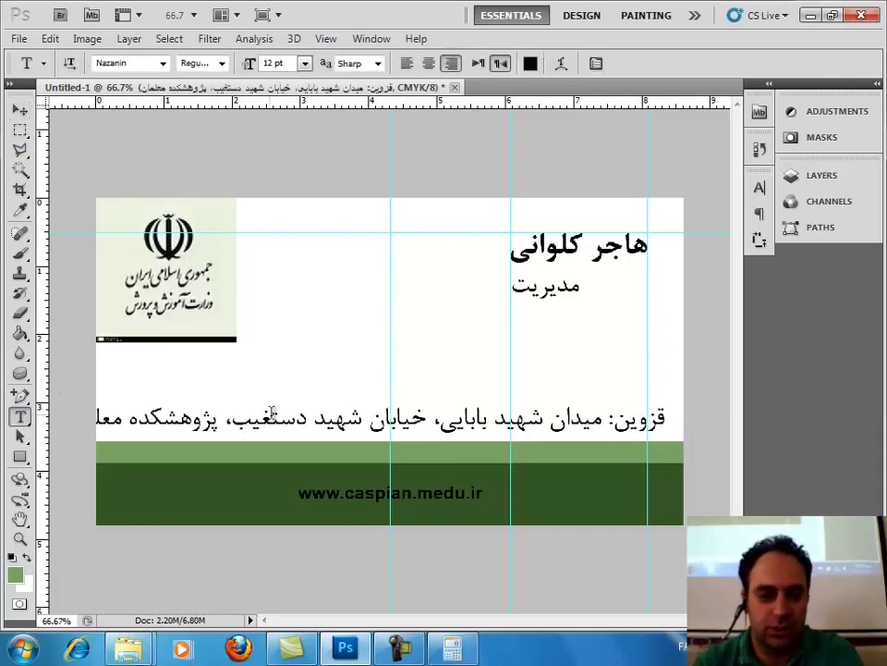
triple_click(279, 423)
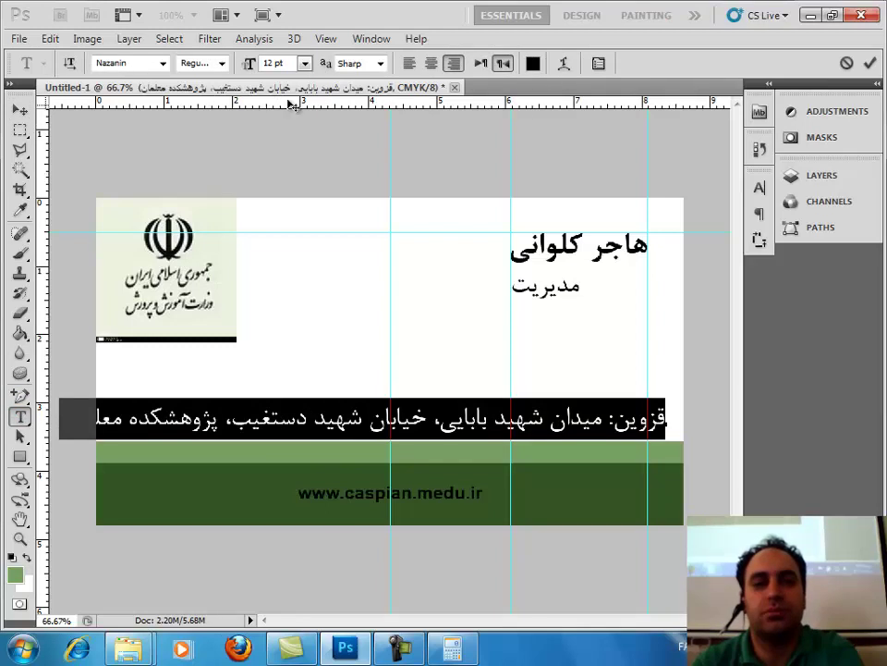
click(532, 65)
click(361, 314)
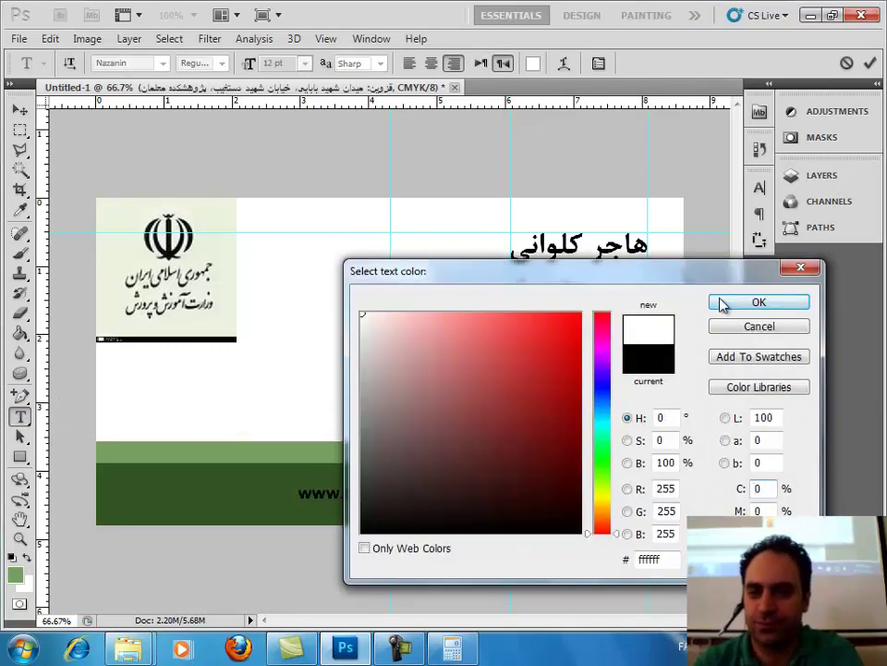
click(722, 305)
click(20, 109)
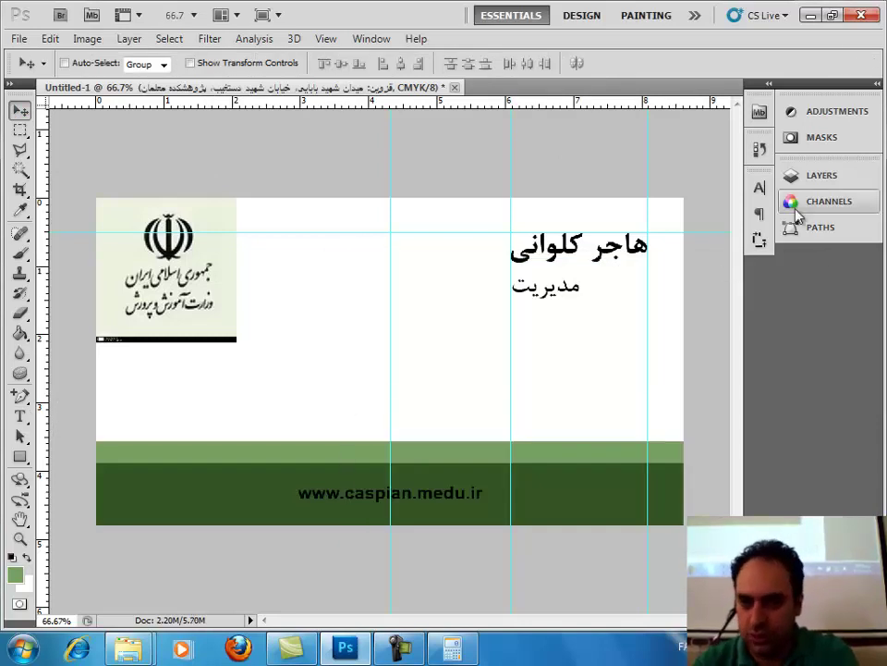
Step: Raise the address layer to the top, move it onto the green band, and scale it to about 66%
click(801, 176)
drag(675, 299, 681, 228)
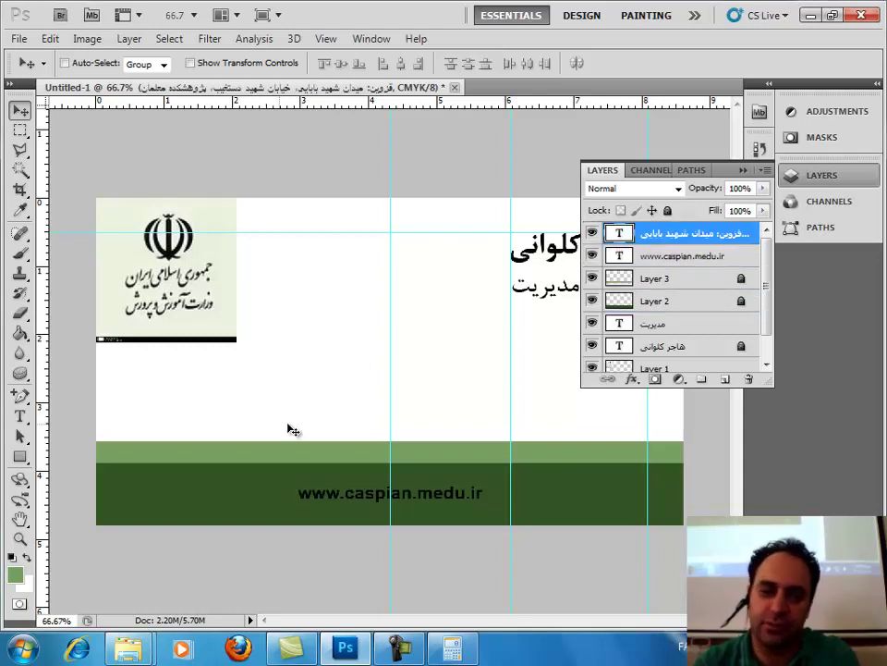
drag(298, 460, 302, 471)
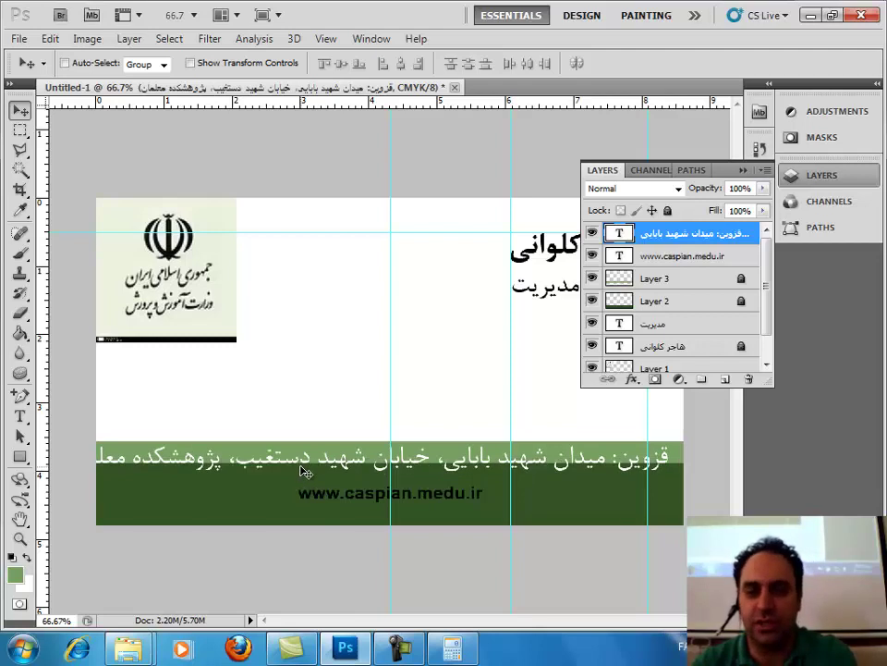
key(ctrl+t)
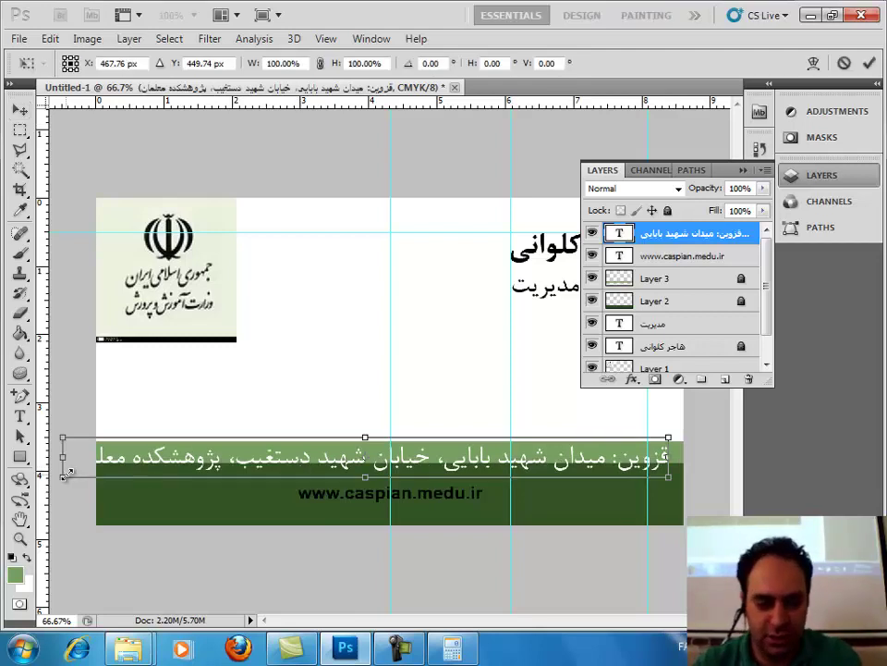
drag(66, 474, 269, 453)
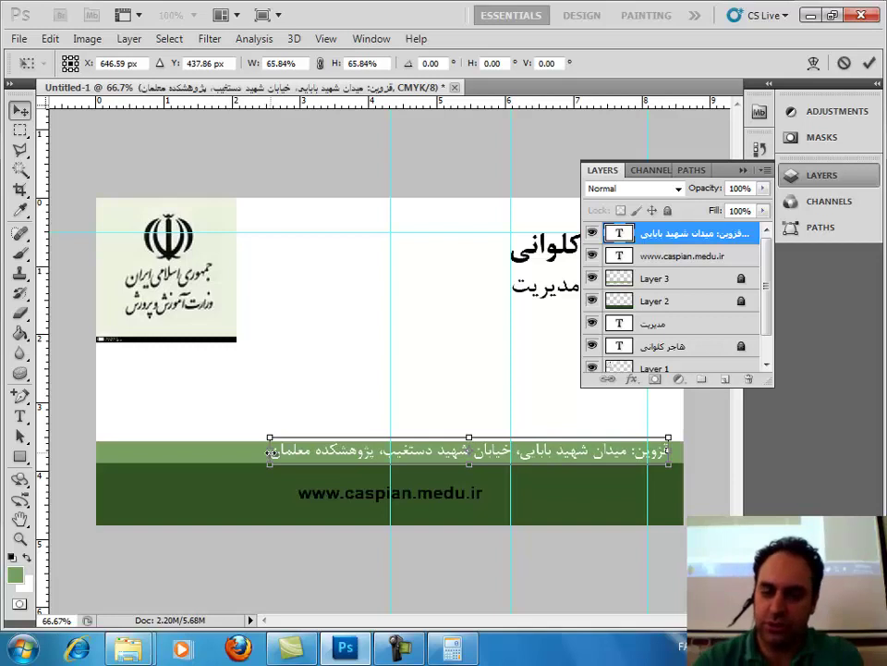
key(Return)
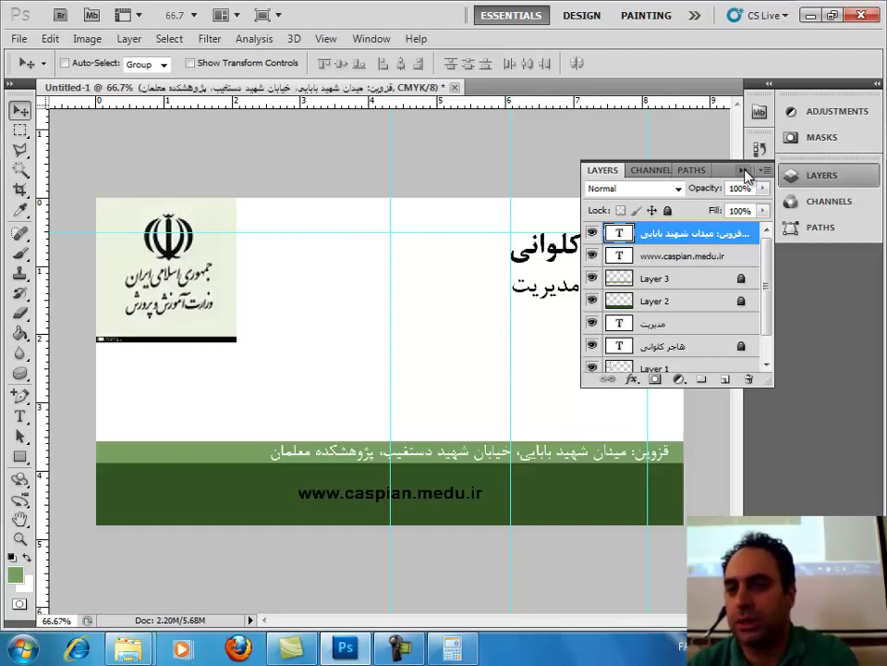
click(738, 190)
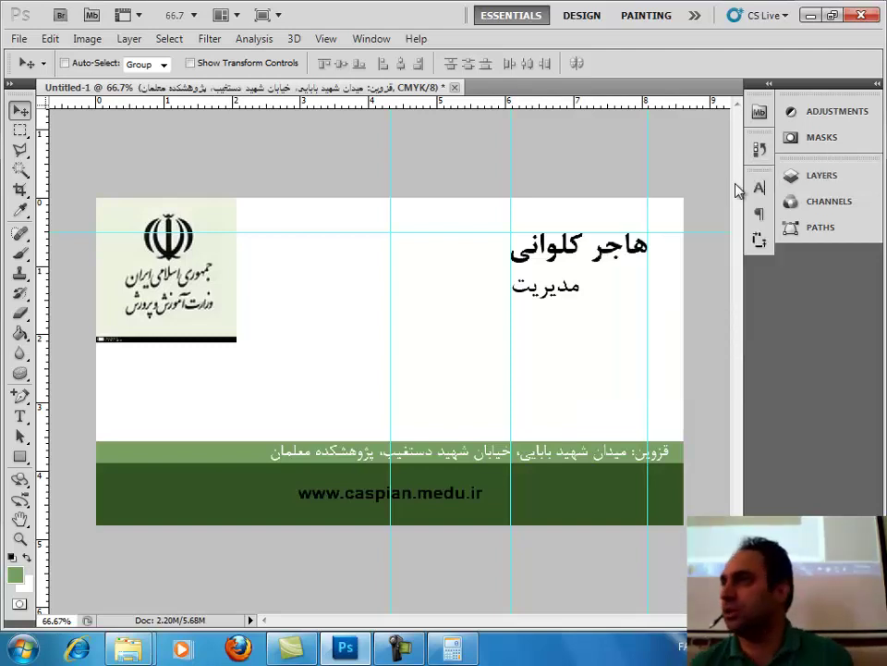
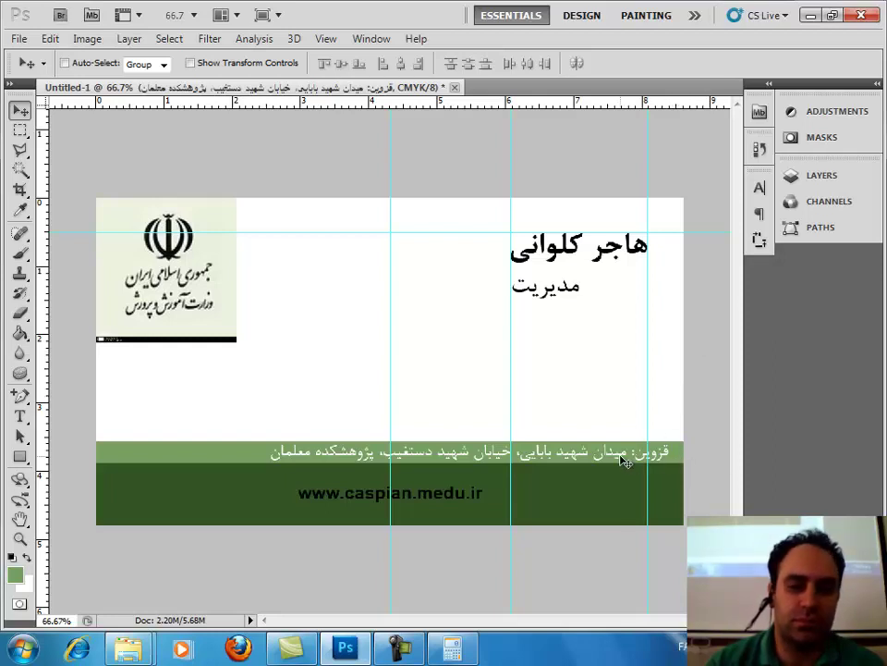
Step: Shift the Persian address line left so its right end meets the rightmost guide
drag(622, 459, 598, 459)
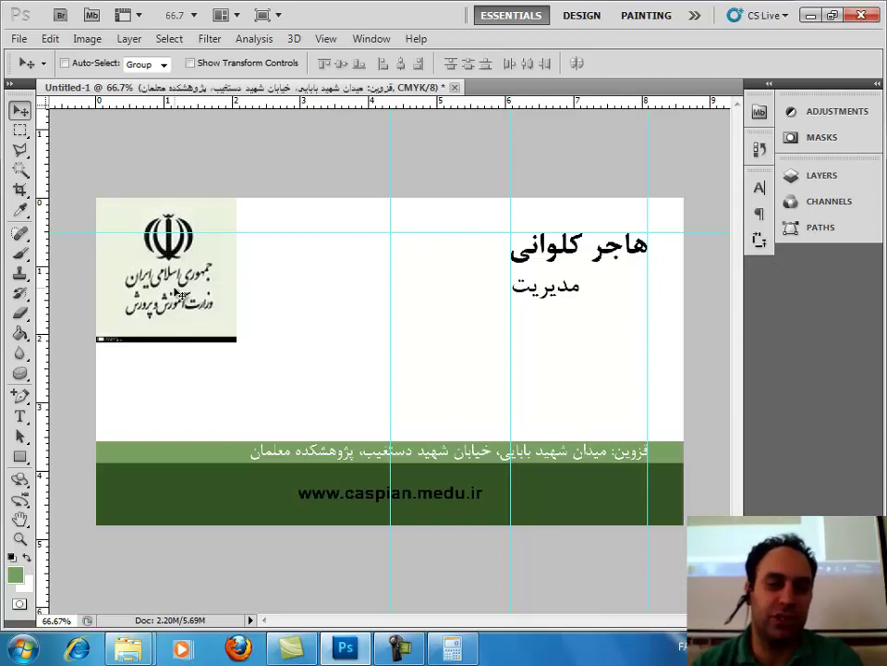
key(F9)
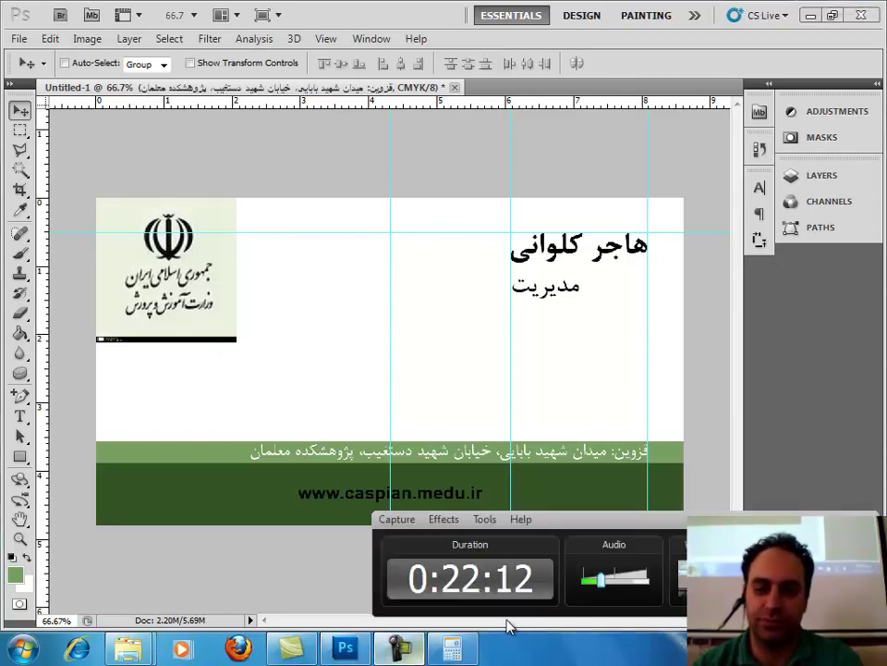